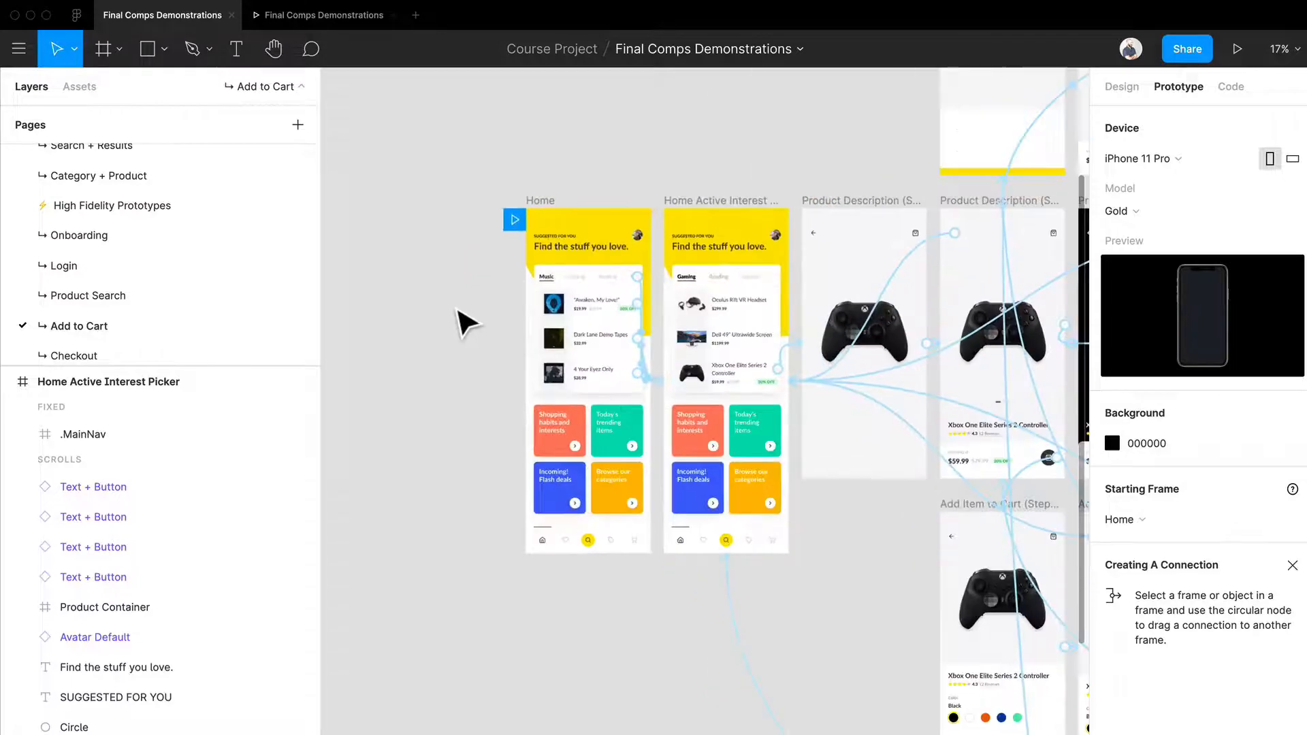
# Step: Examine the On Drag interaction linking the Dark Lane Demo Tapes item on Home to Home Active Interest Picker
pyautogui.hscroll(3, 823, 385)
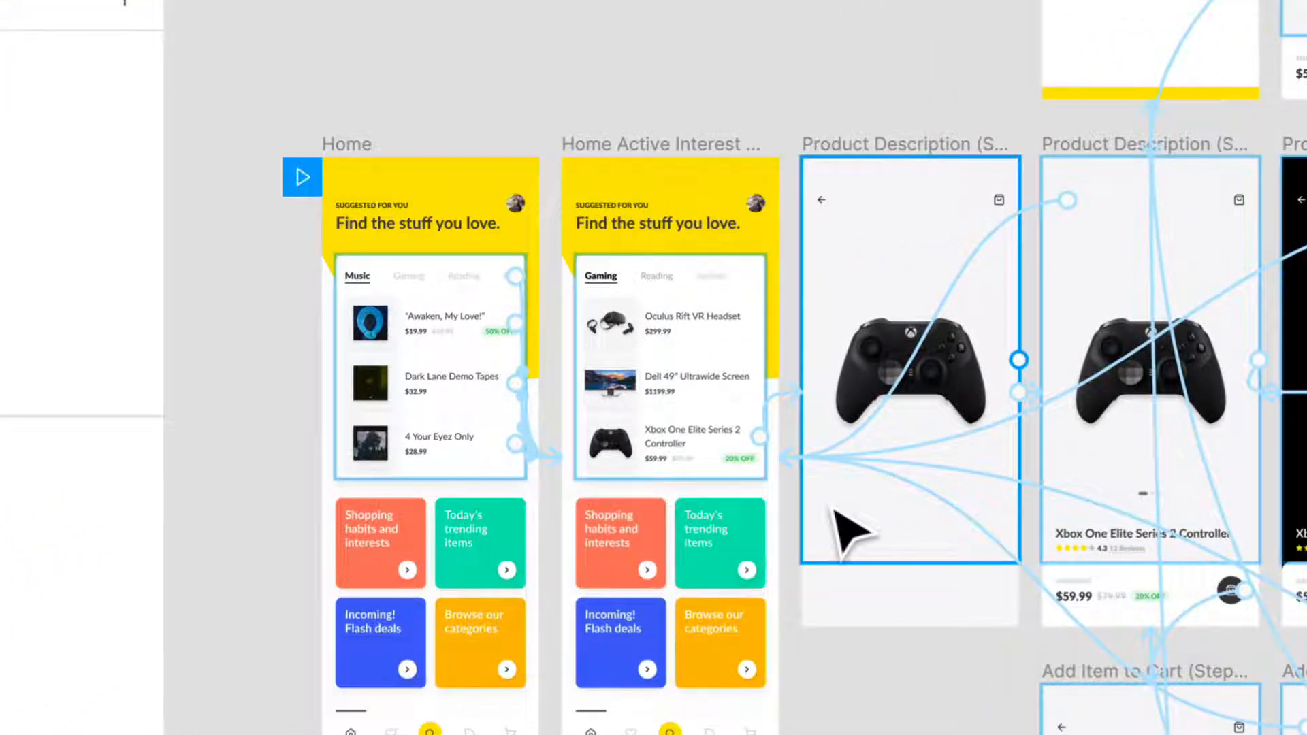
pyautogui.scroll(5, 485, 436)
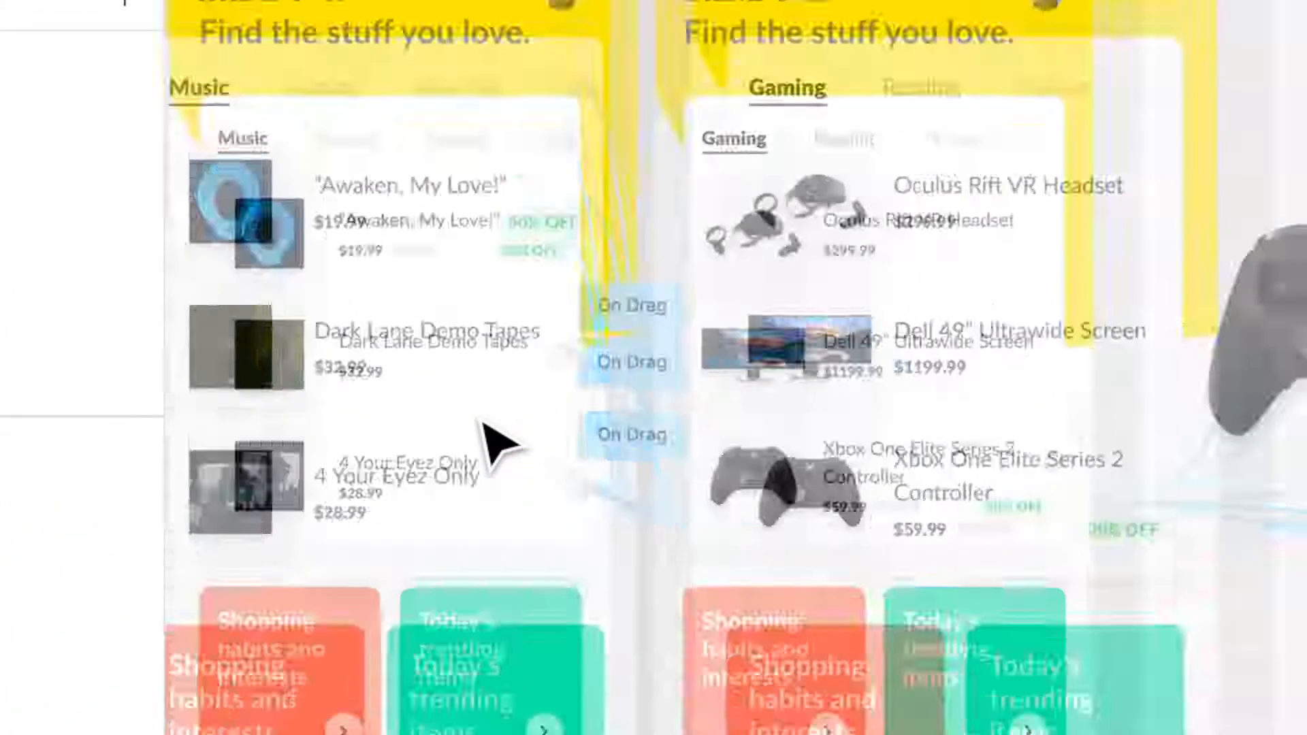
pyautogui.scroll(-3, 481, 421)
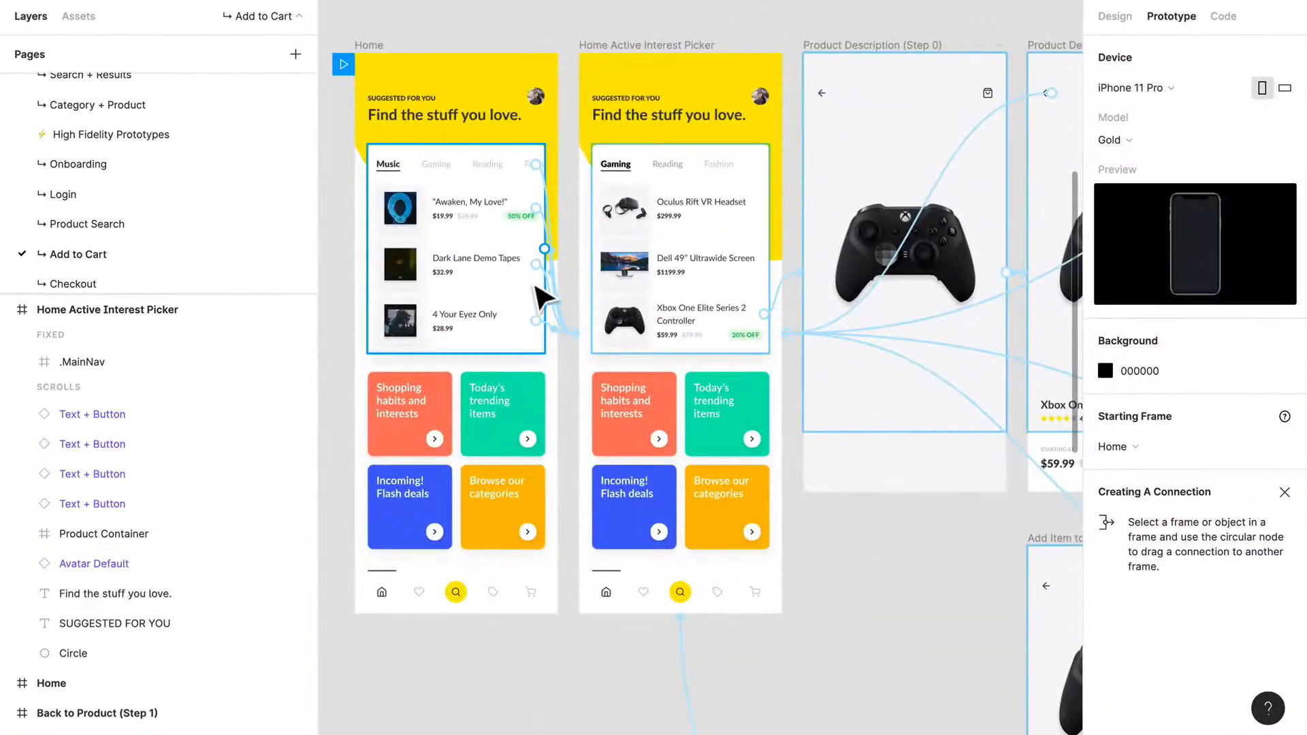
pyautogui.moveTo(536, 264); pyautogui.dragTo(578, 333)
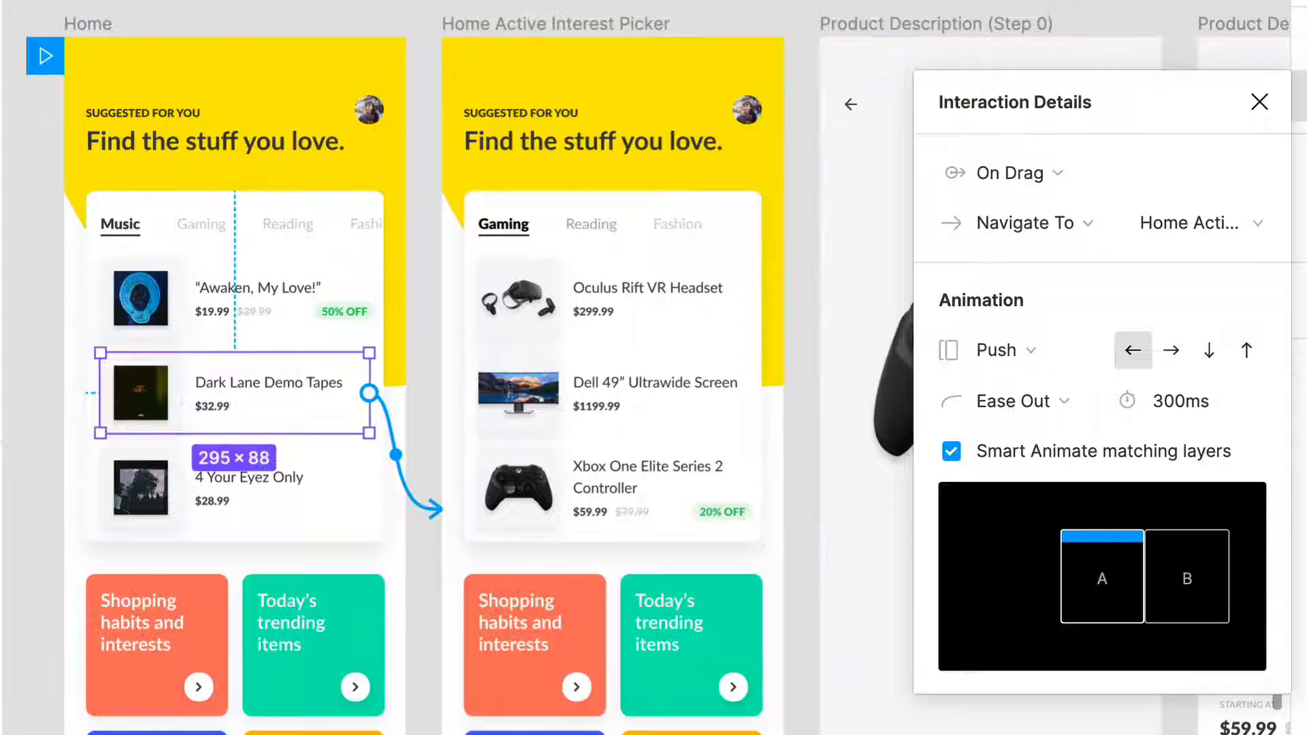
# Step: Preview the prototype and swipe the suggested products card from Music to Gaming
pyautogui.click(309, 21)
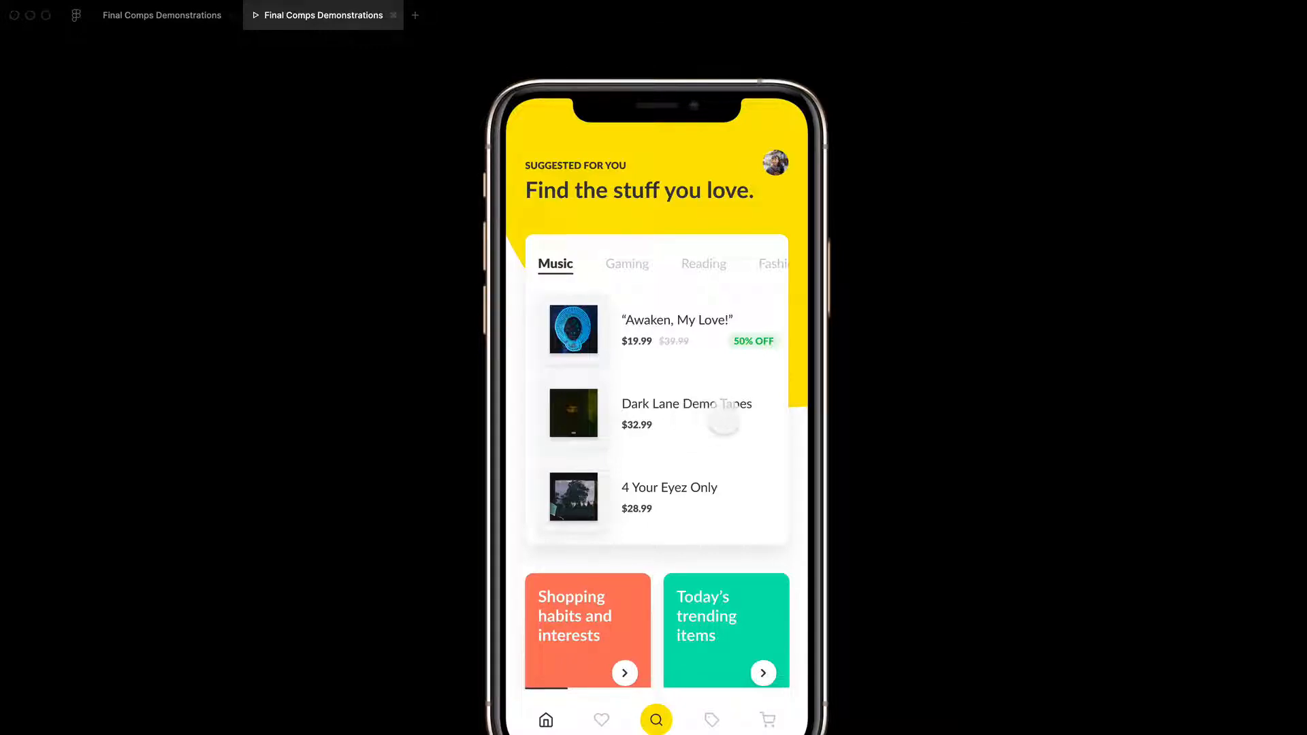
pyautogui.moveTo(724, 418)
pyautogui.mouseDown()
pyautogui.moveTo(677, 418)
pyautogui.moveTo(718, 418)
pyautogui.mouseUp()
pyautogui.moveTo(737, 416); pyautogui.dragTo(566, 532)
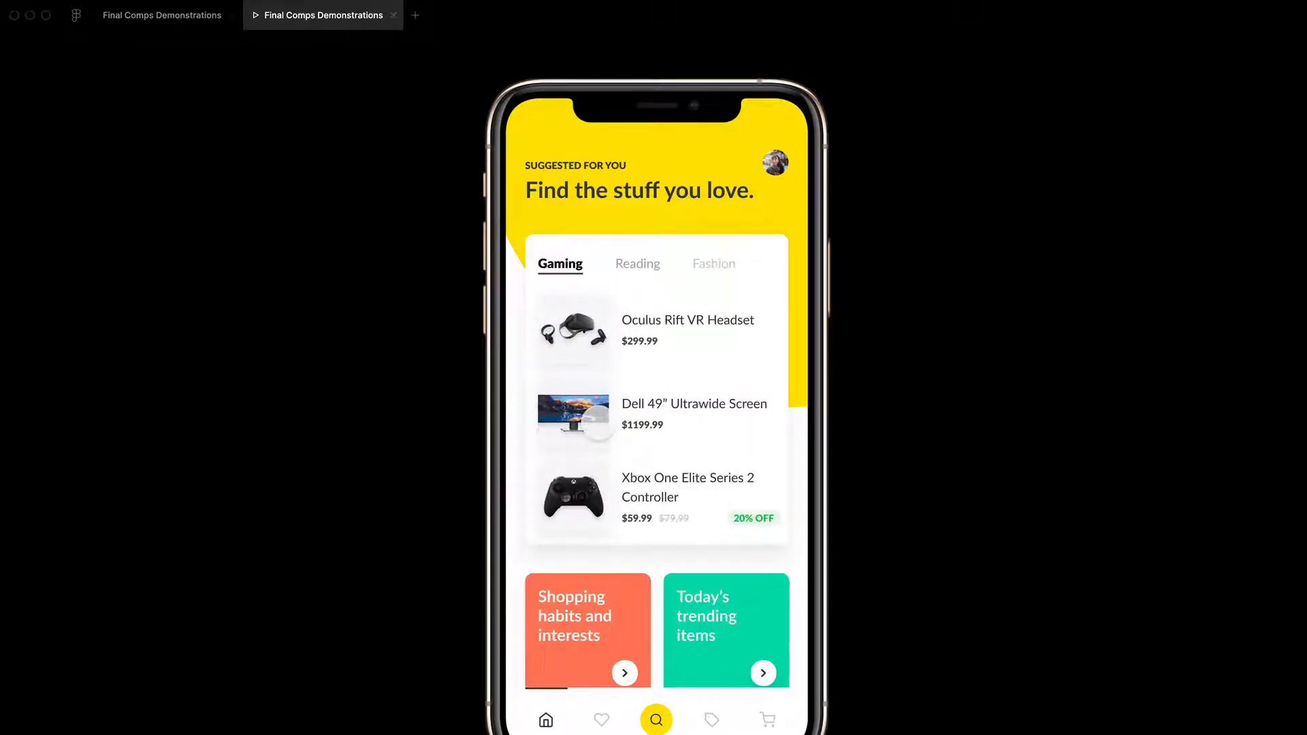
# Step: Return to the design file and reveal the layers inside the Xbox controller's Product frame on Home Active Interest Picker
pyautogui.click(186, 14)
pyautogui.click(842, 620)
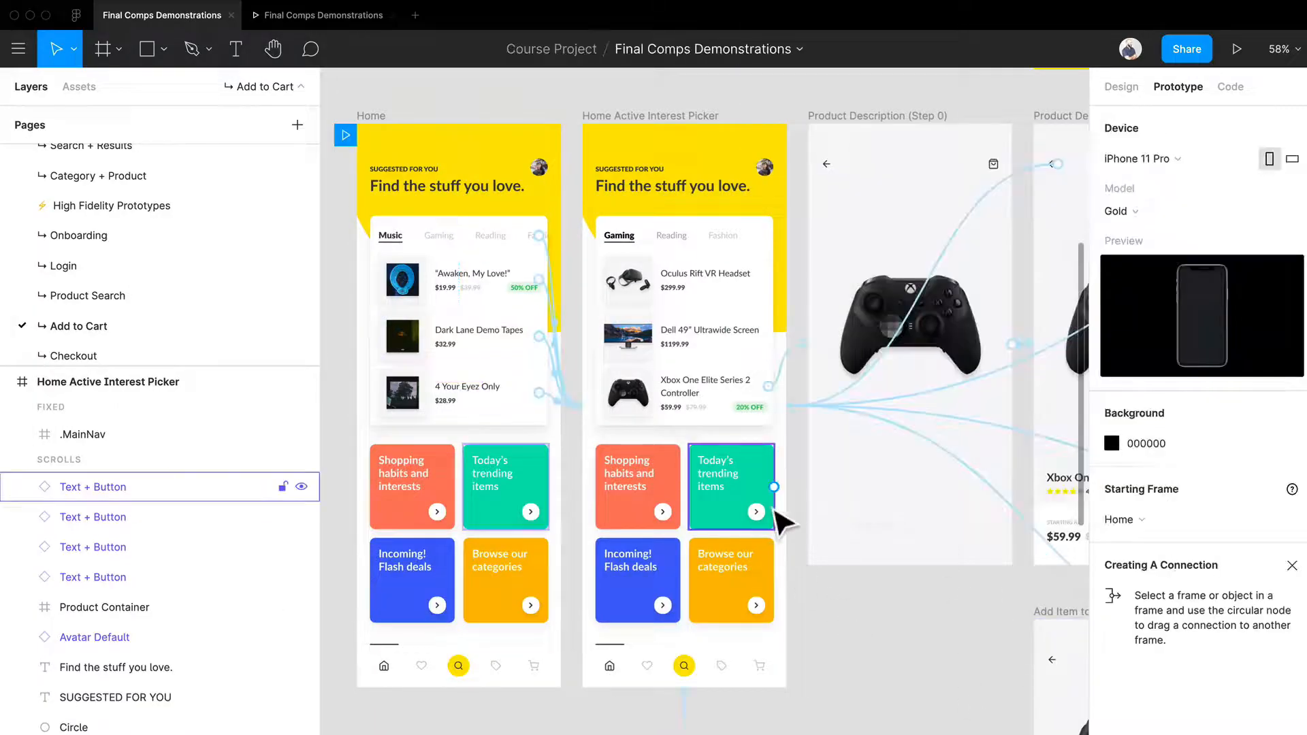
pyautogui.moveTo(773, 508); pyautogui.dragTo(632, 542)
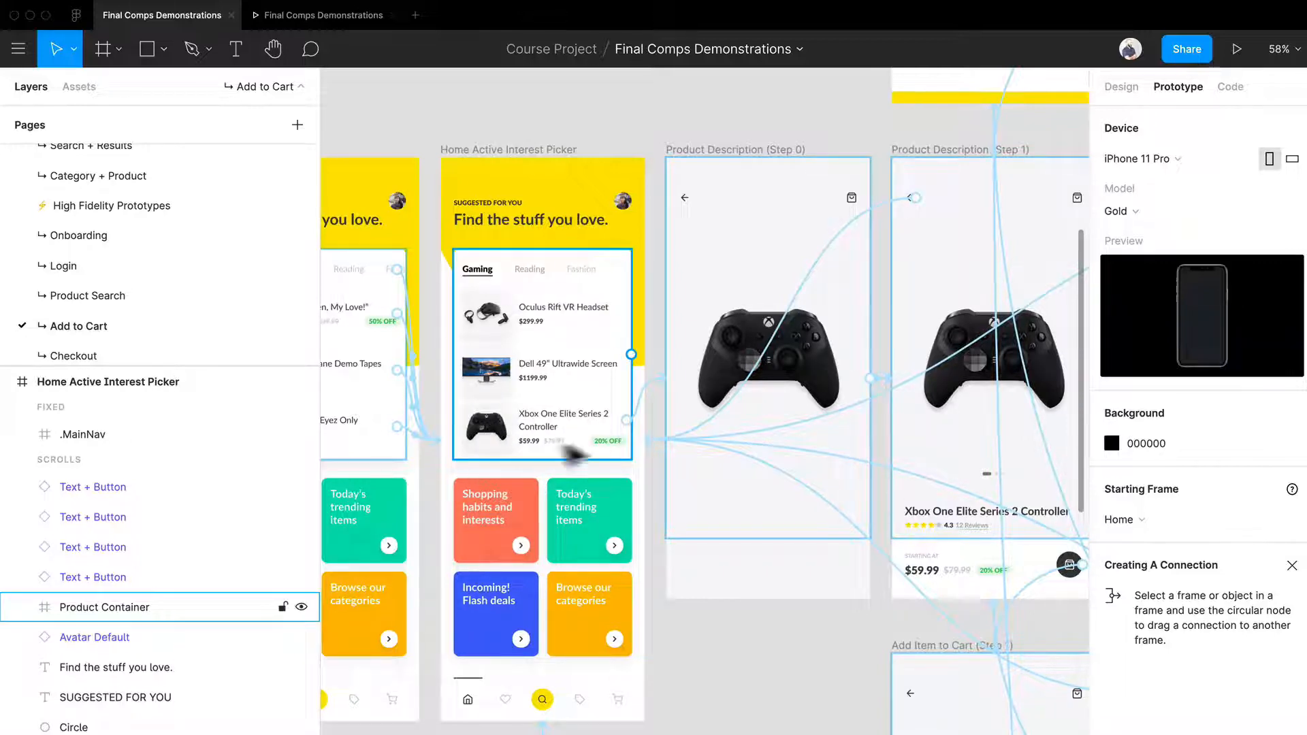
pyautogui.click(779, 473)
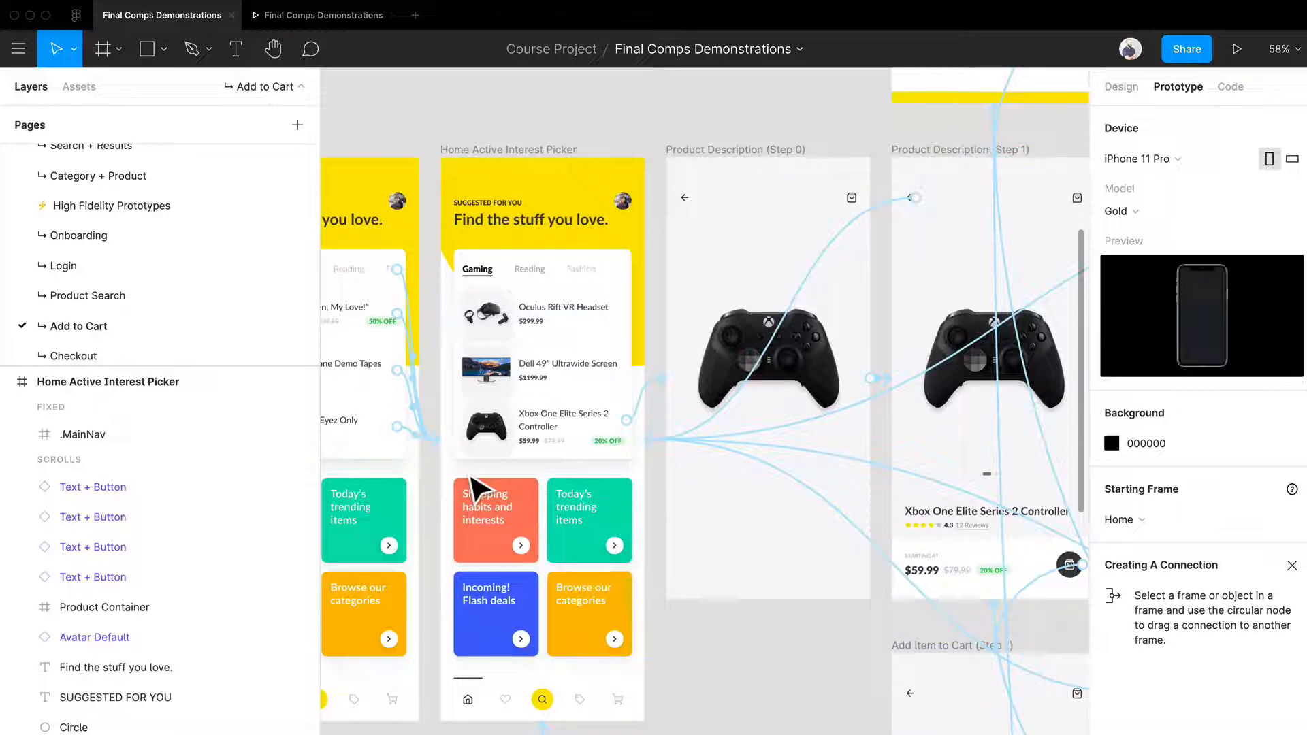
pyautogui.doubleClick(486, 427)
pyautogui.click(47, 666)
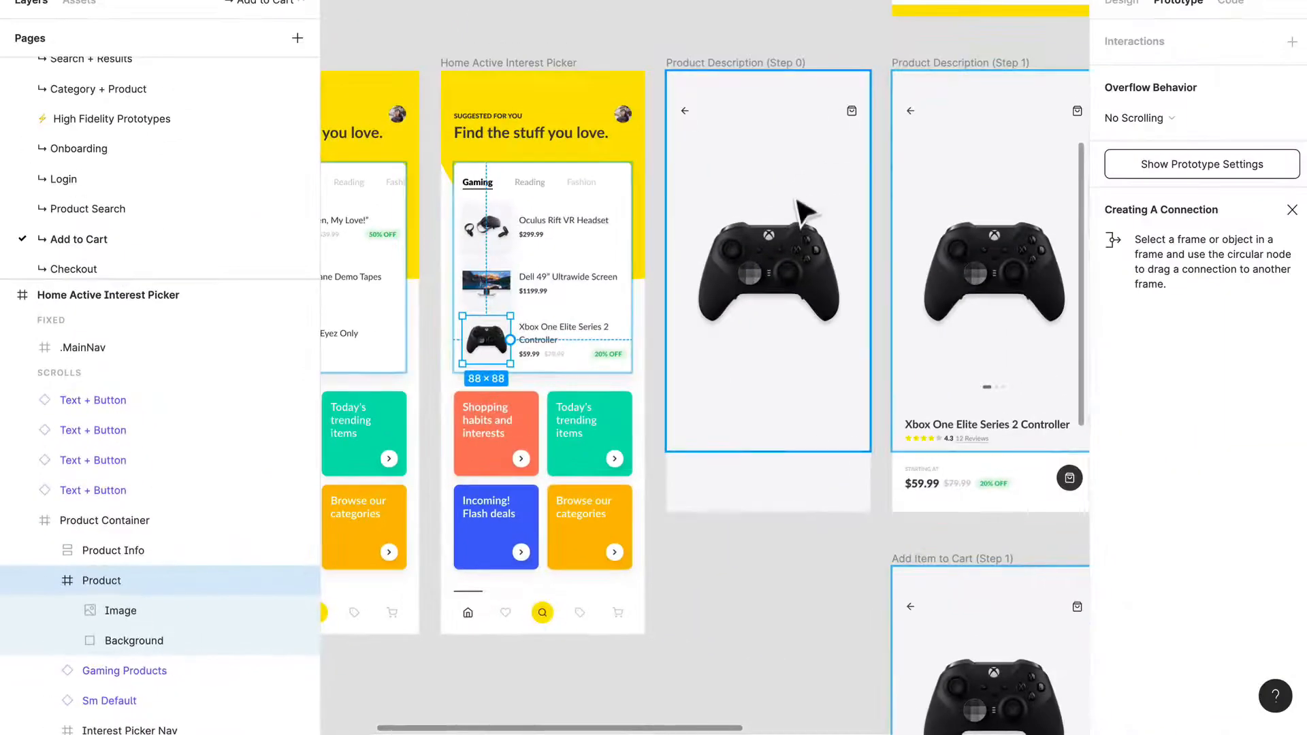
# Step: Expand the Product Container in Product Description (Step 0) and compare its layers with the home screens
pyautogui.click(803, 216)
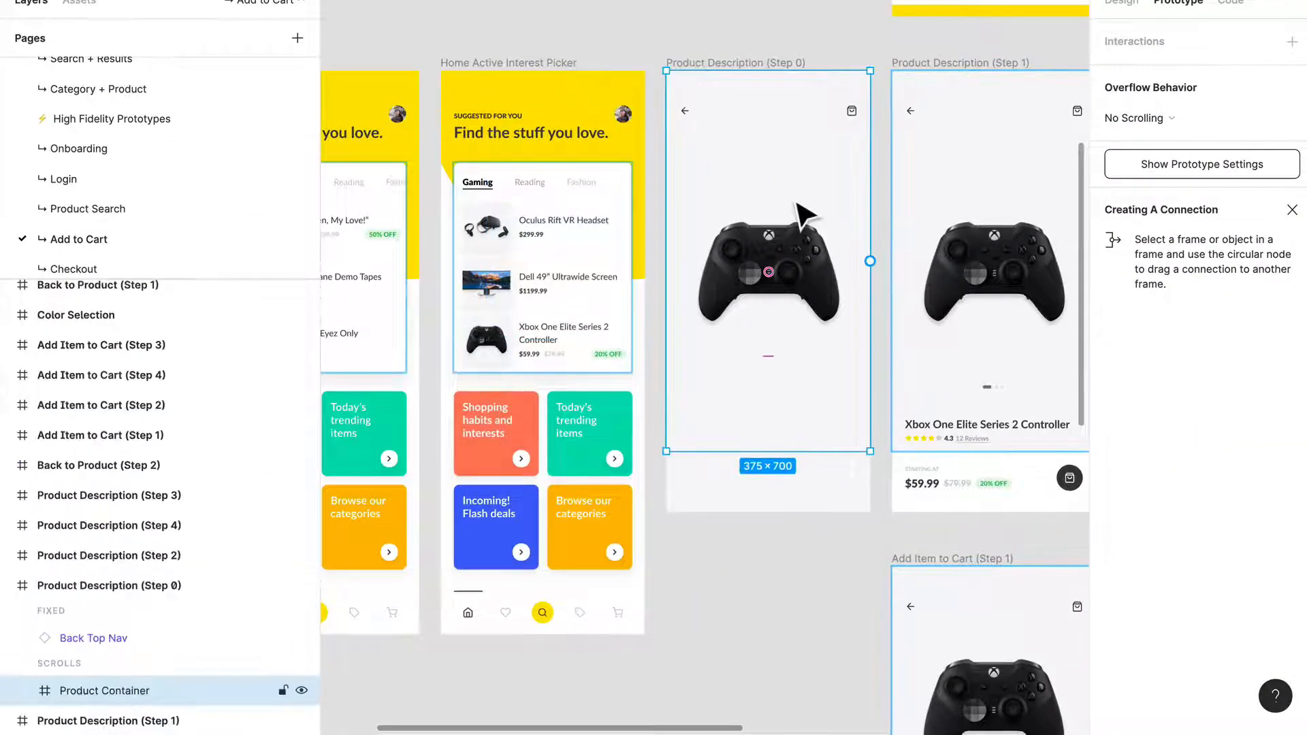
pyautogui.click(25, 692)
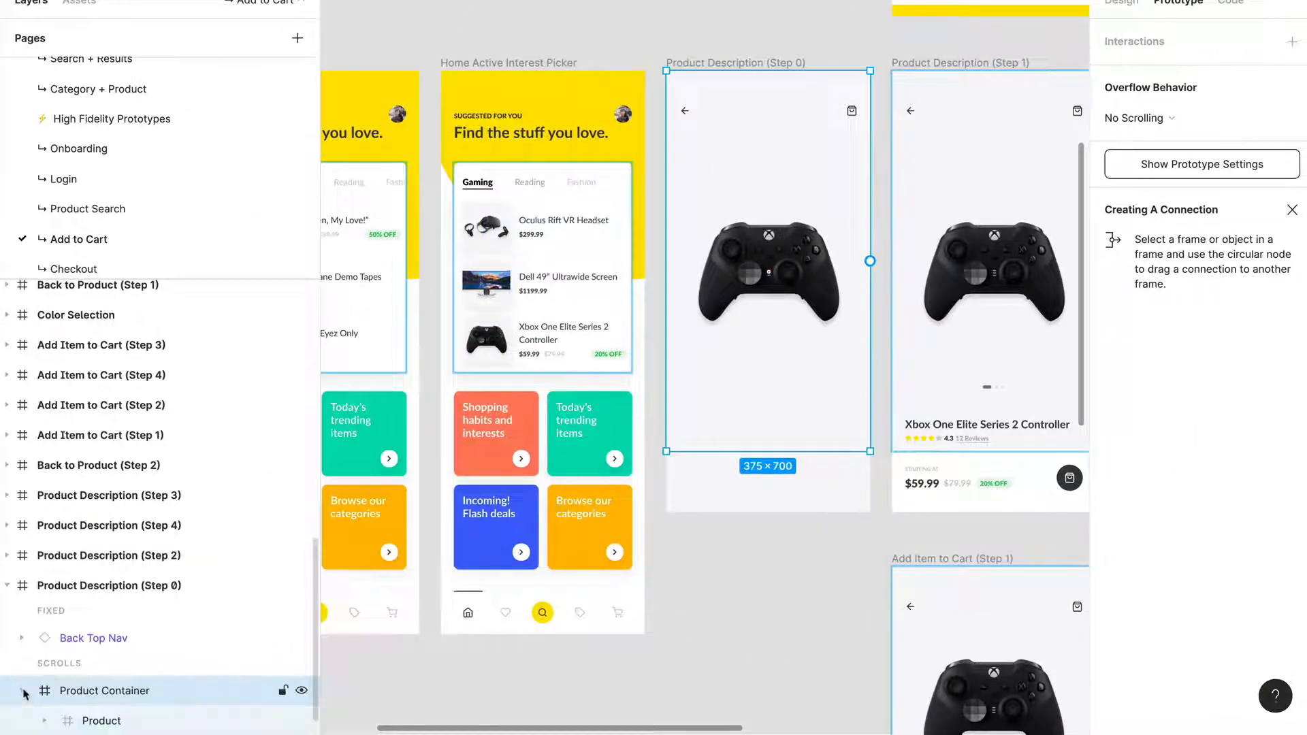
pyautogui.scroll(-1, 96, 671)
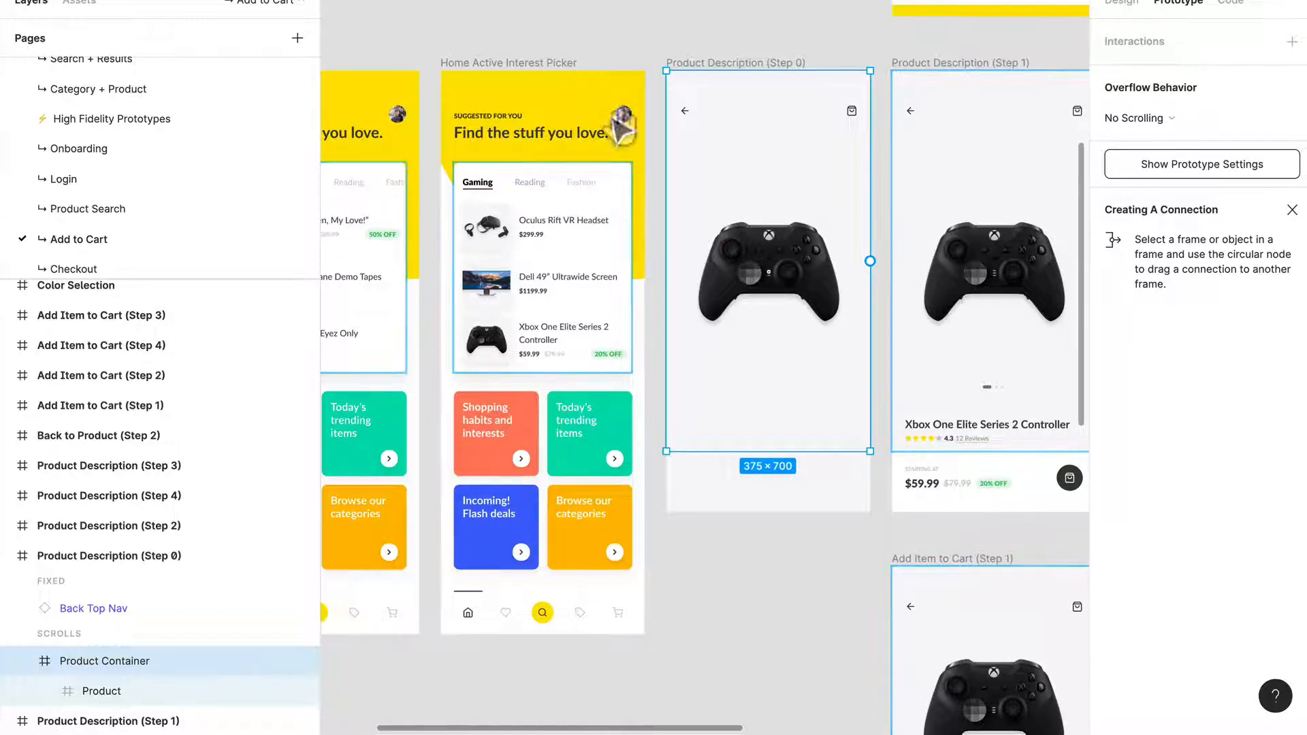
pyautogui.moveTo(615, 122); pyautogui.dragTo(939, 99)
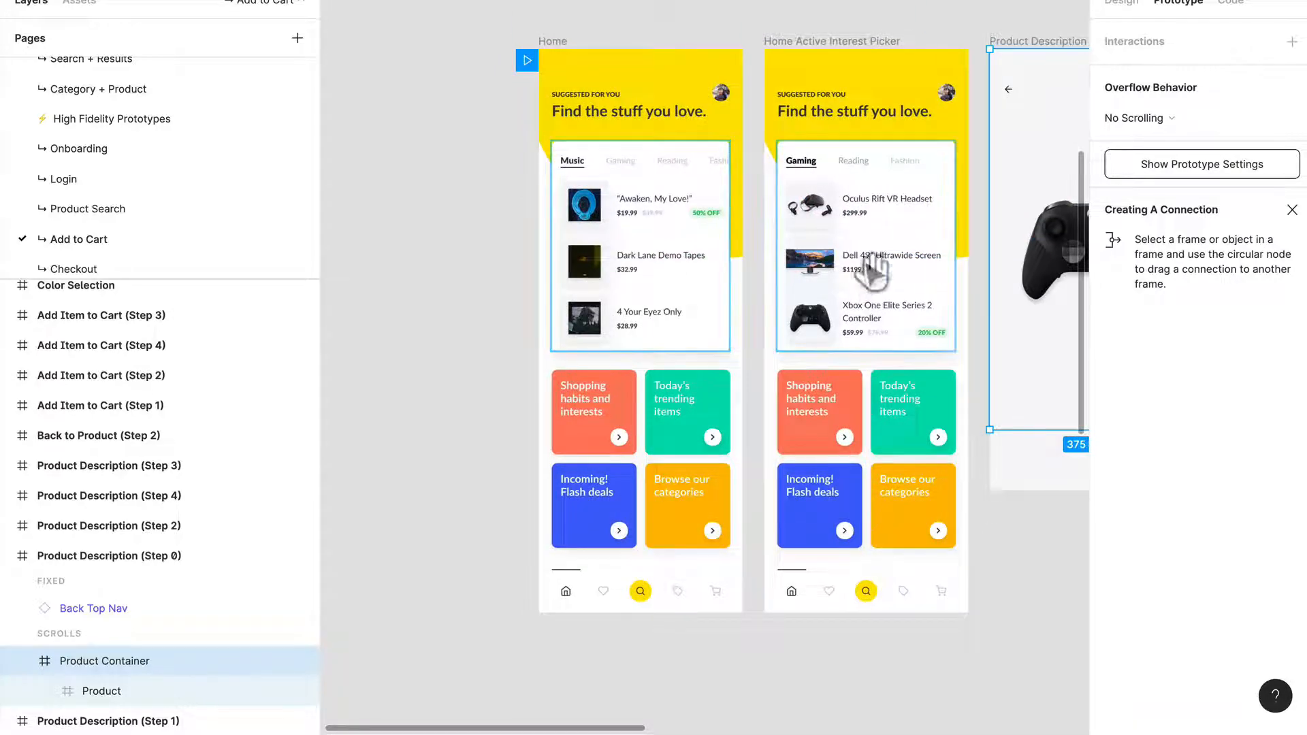
pyautogui.moveTo(869, 272); pyautogui.dragTo(613, 257)
pyautogui.moveTo(695, 219); pyautogui.dragTo(582, 238)
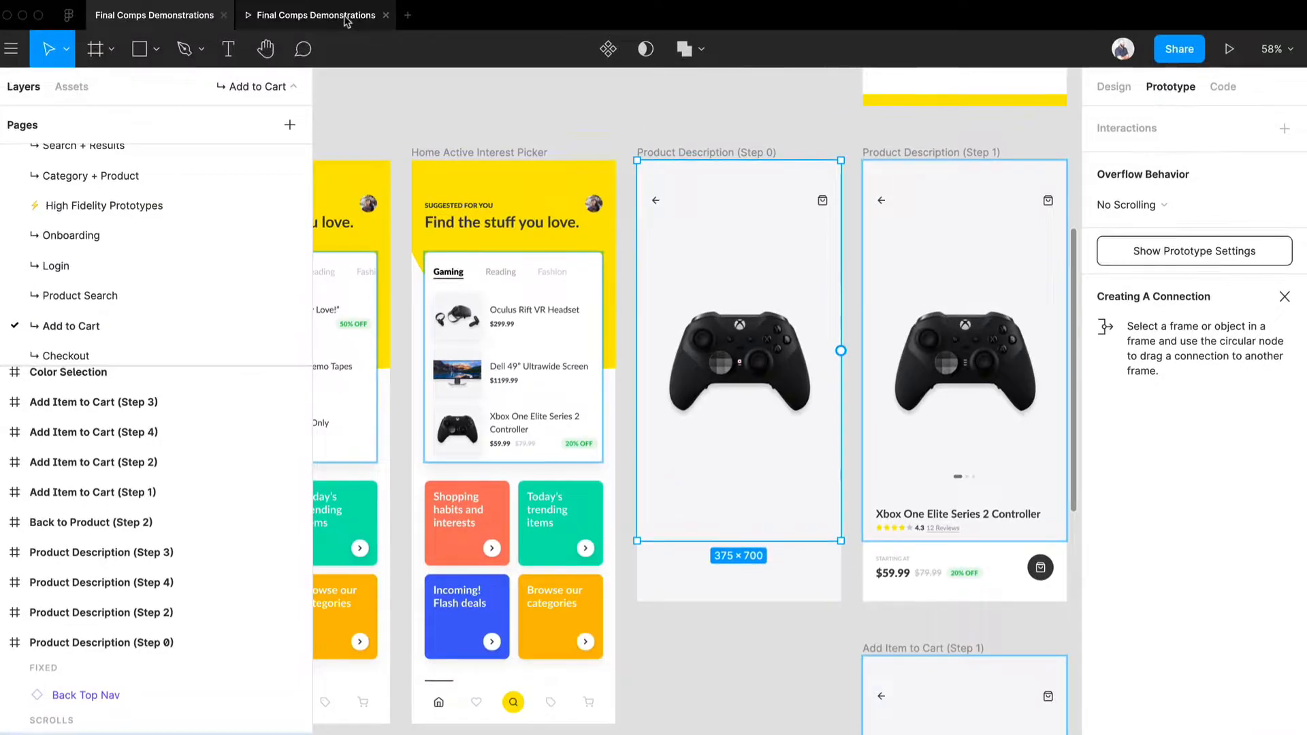
# Step: Preview the prototype and open the Xbox One Elite Series 2 Controller product page from the Gaming list
pyautogui.click(346, 17)
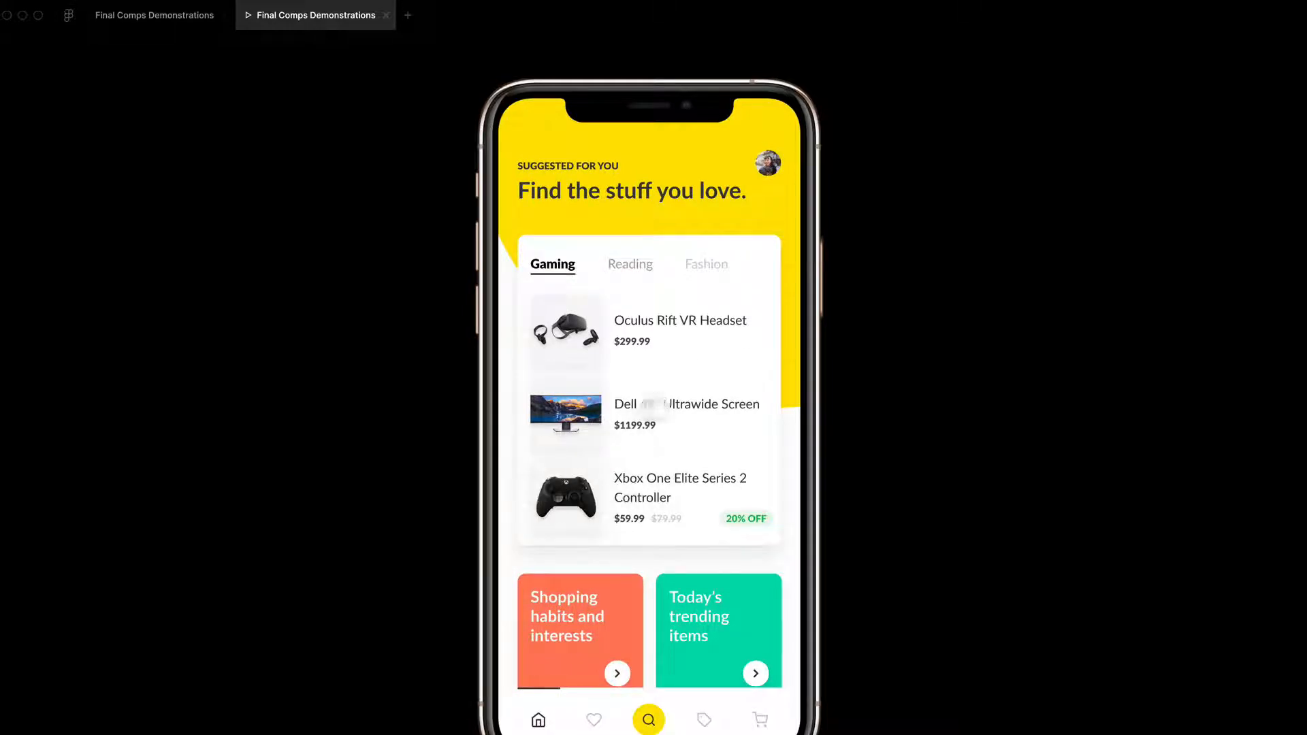
pyautogui.click(582, 524)
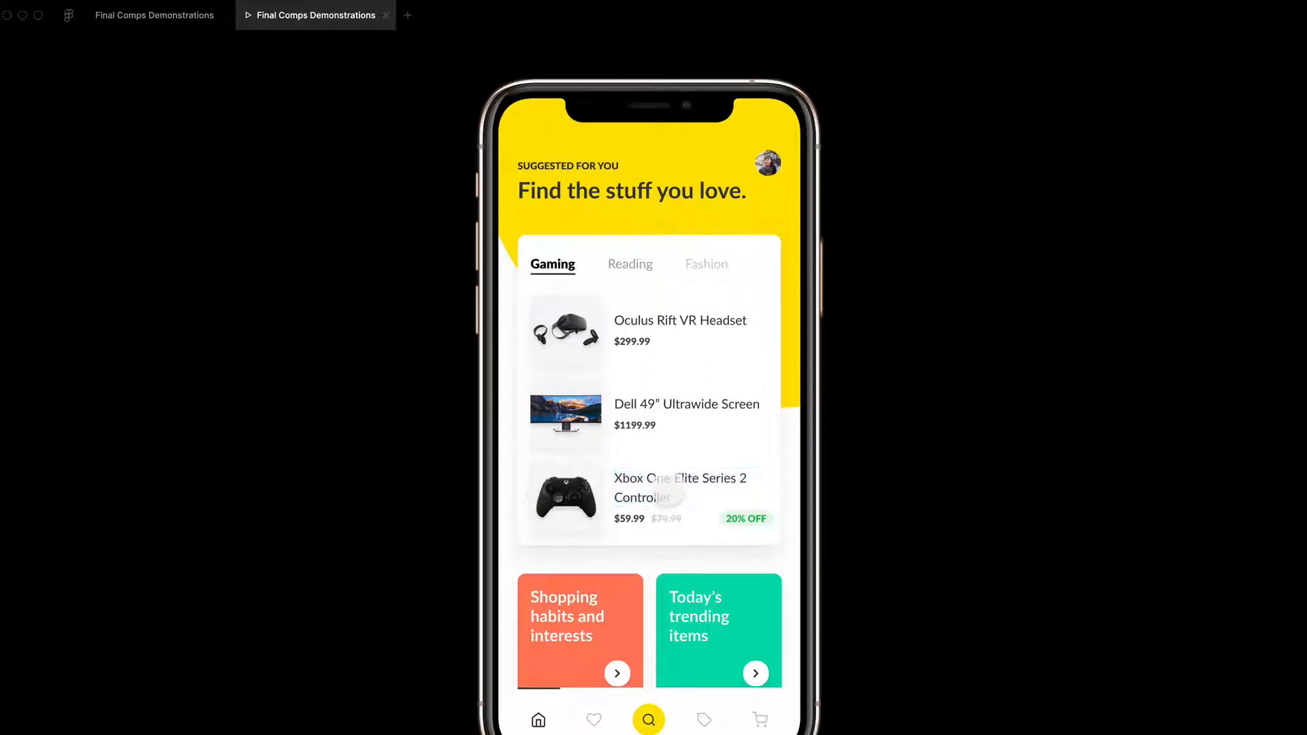
pyautogui.click(665, 482)
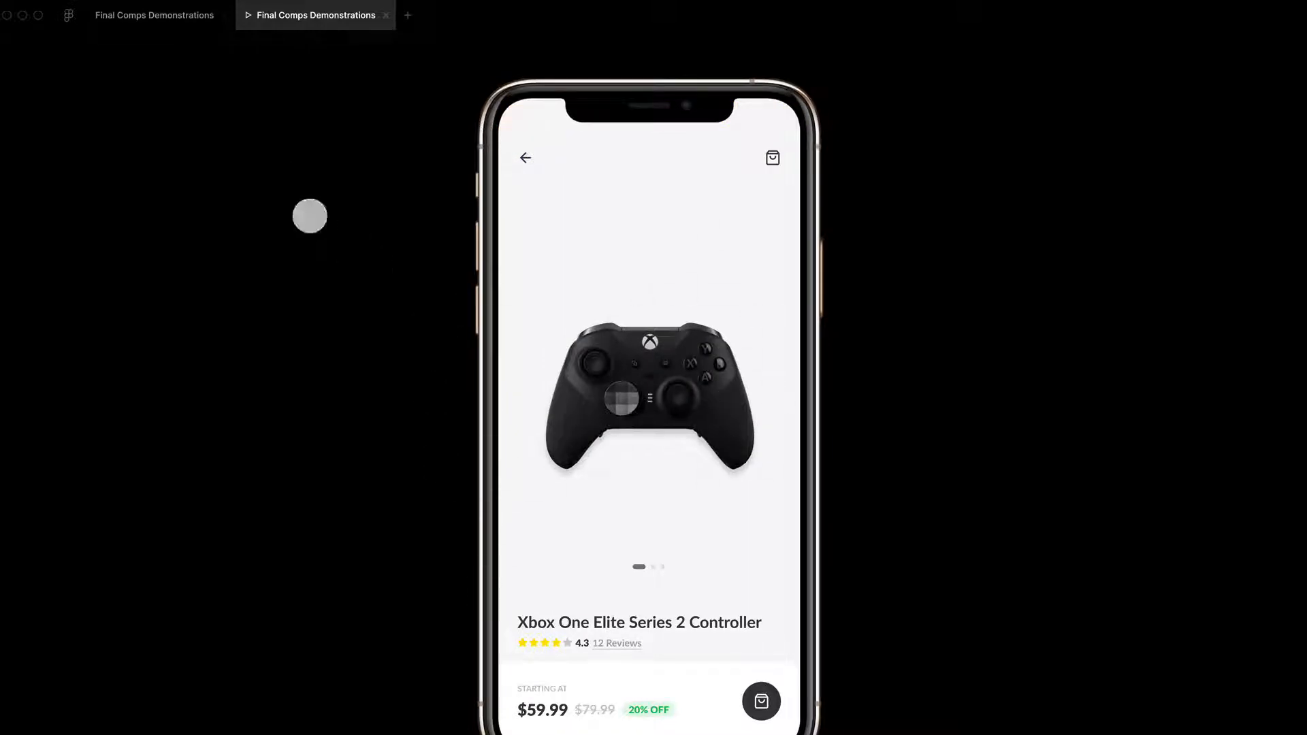
# Step: Return to the design file and check the On Tap interaction of the Xbox controller title, closing it after review
pyautogui.click(180, 13)
pyautogui.click(682, 692)
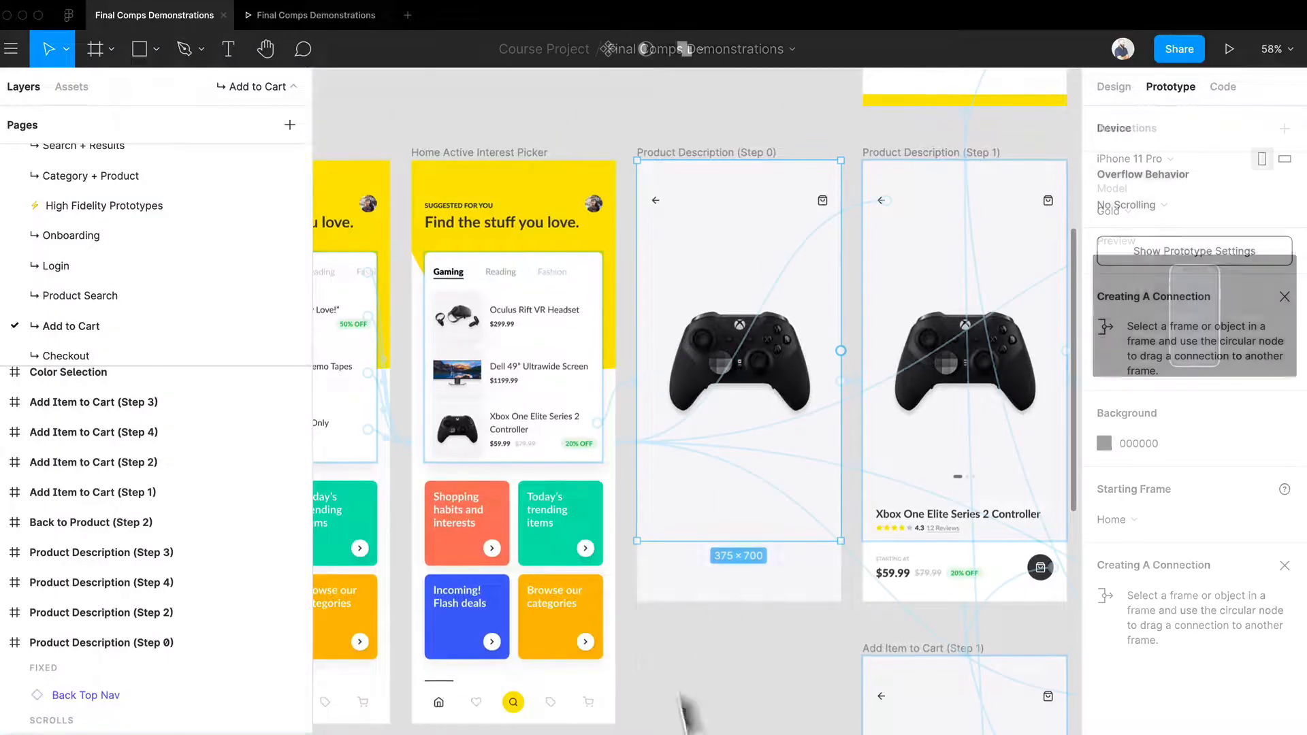
pyautogui.click(613, 417)
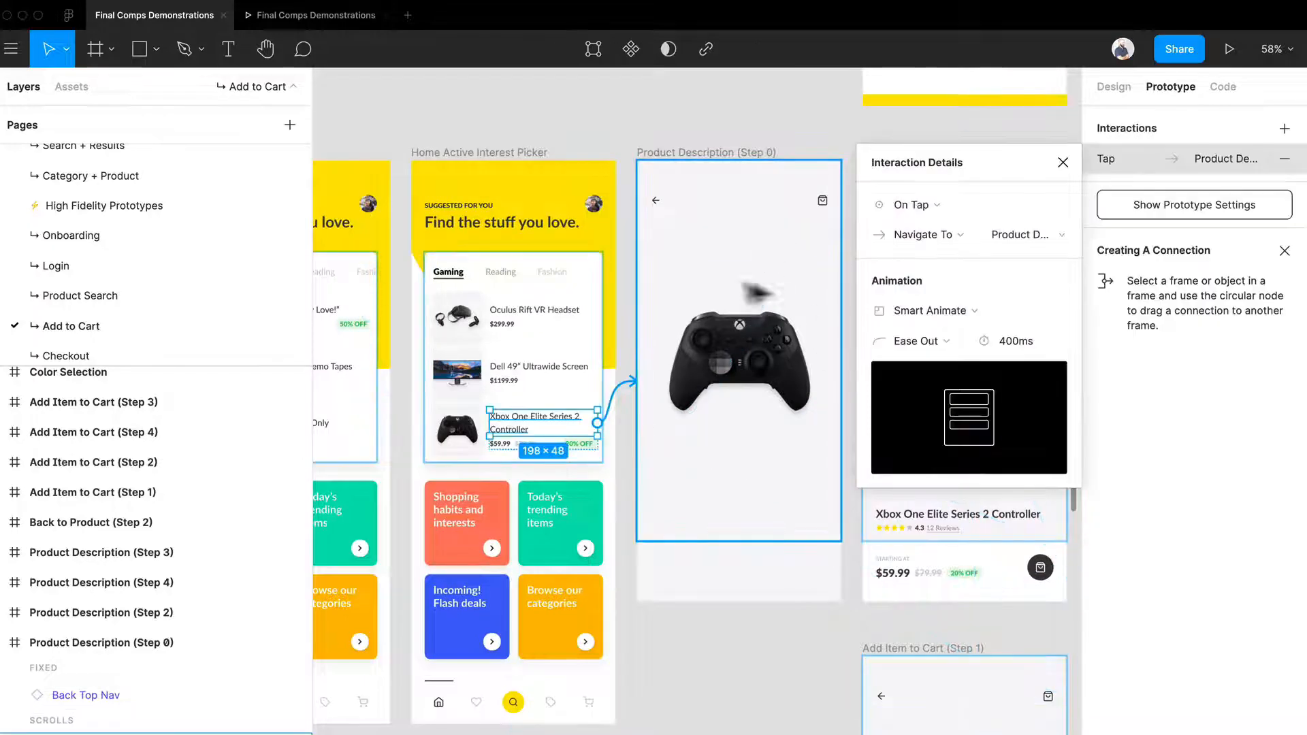
pyautogui.click(790, 118)
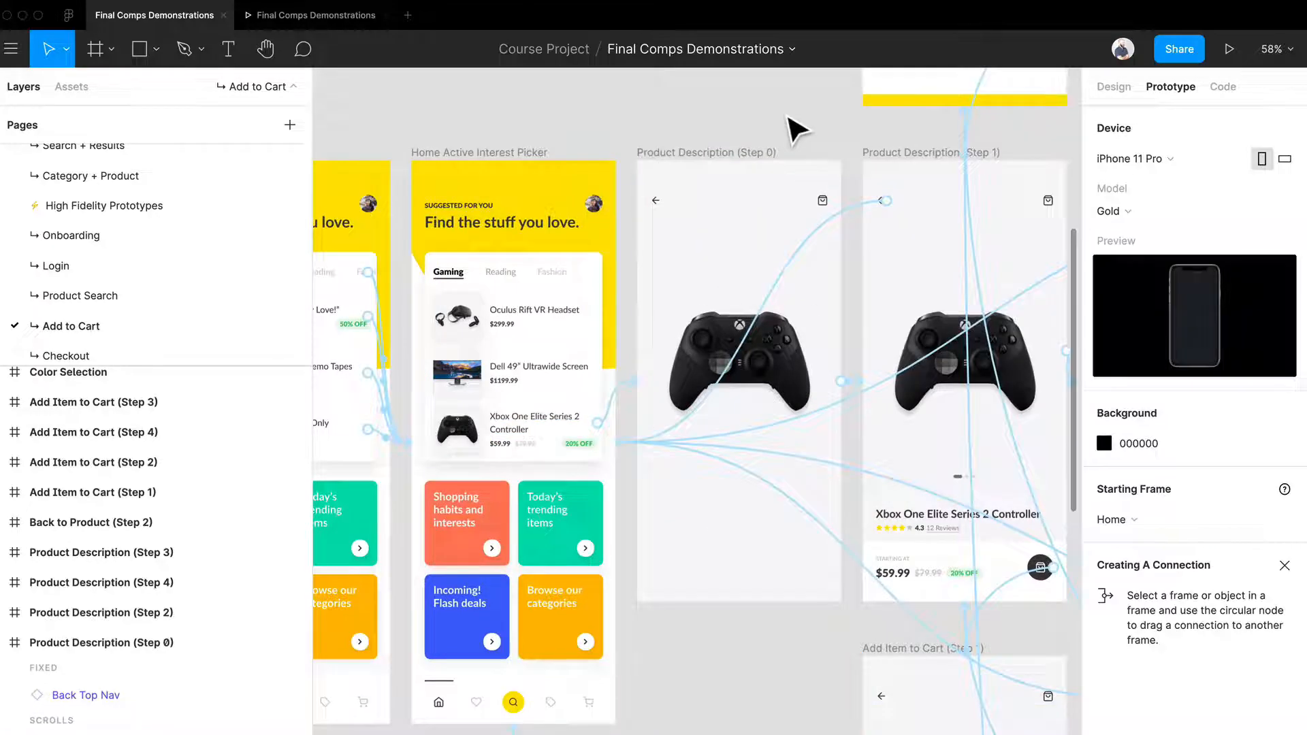
# Step: Open the After Delay interaction of the Product Description (Step 0) frame to review its animation settings
pyautogui.click(703, 151)
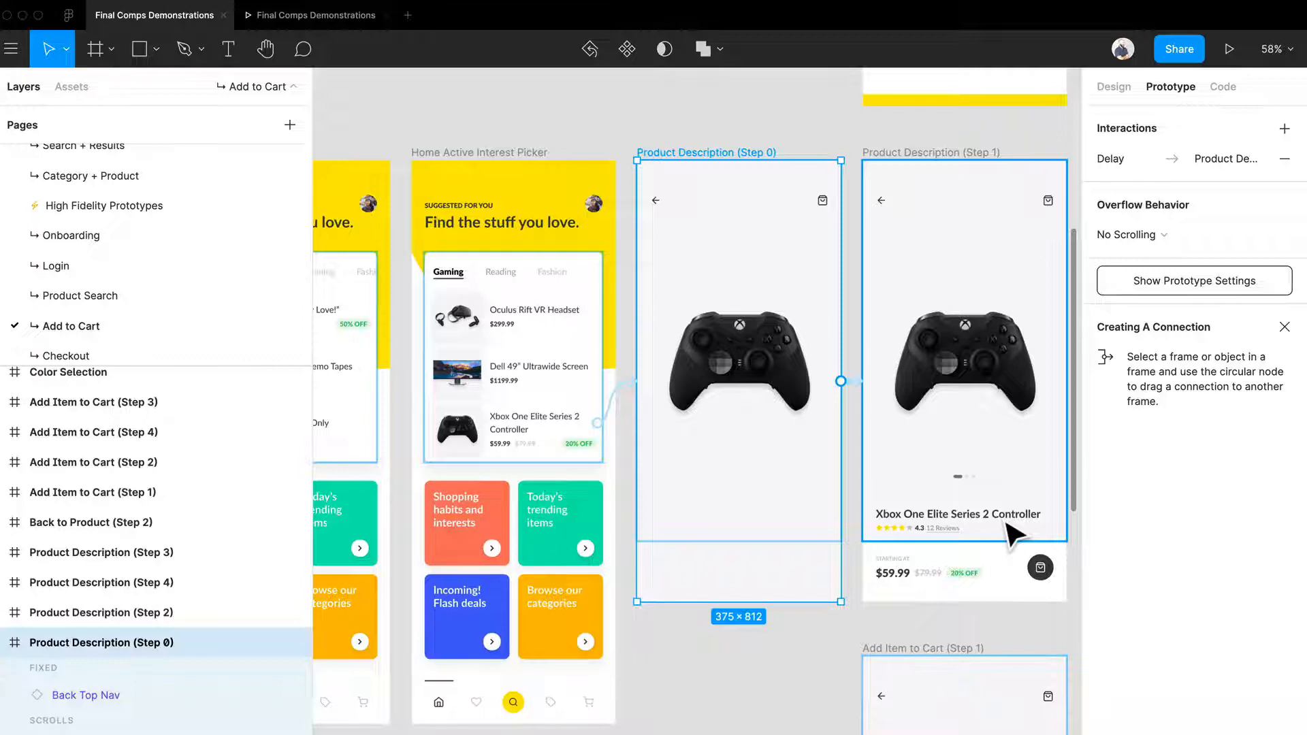
pyautogui.moveTo(1014, 534); pyautogui.dragTo(1013, 533)
pyautogui.click(1175, 160)
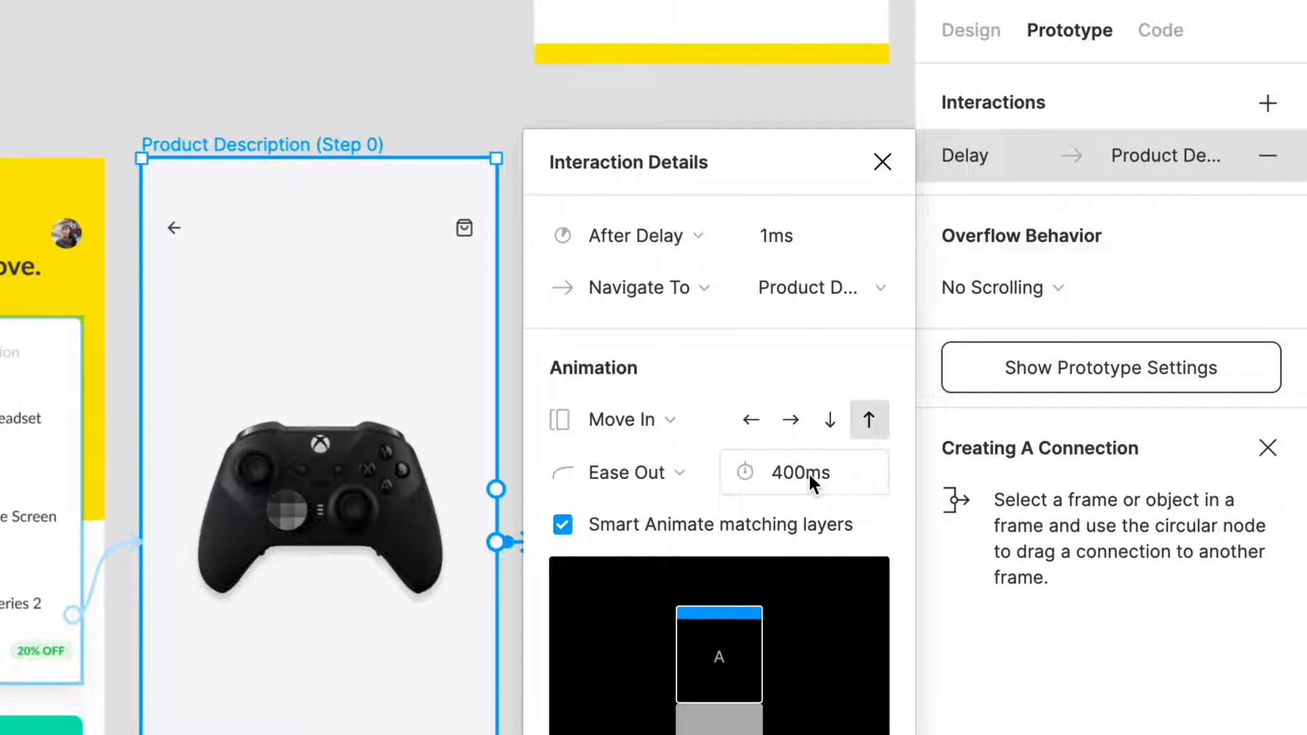
# Step: Inspect the product area, footer and Carousel Dots layers in the Product Description (Step 1) frame
pyautogui.moveTo(381, 535); pyautogui.dragTo(117, 466)
pyautogui.moveTo(363, 514); pyautogui.dragTo(143, 572)
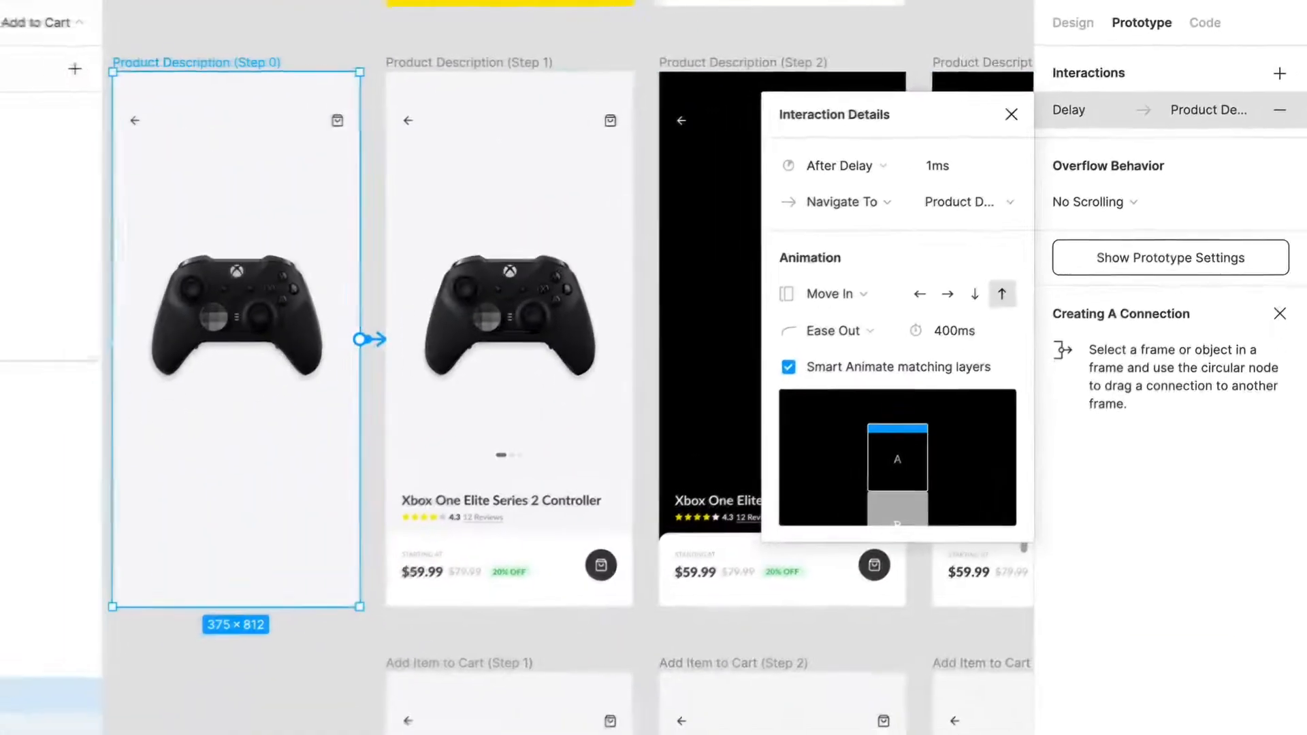
pyautogui.click(533, 523)
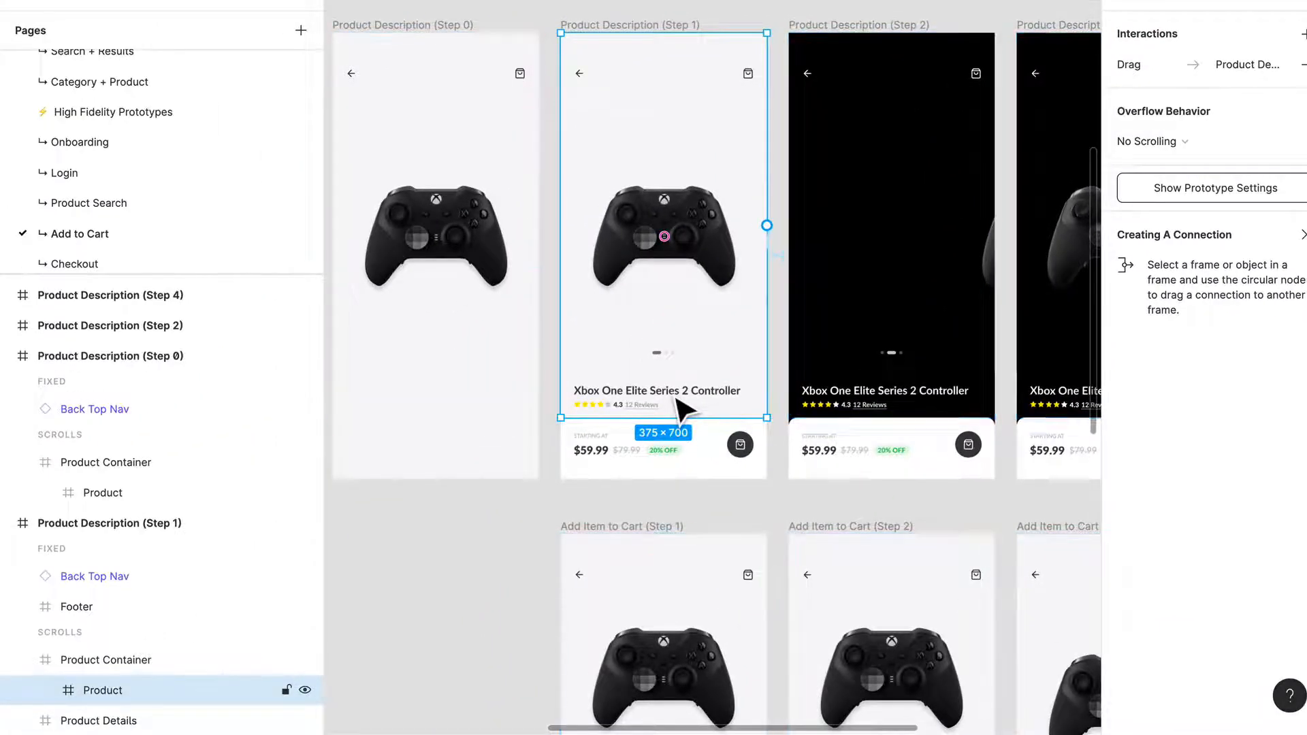
pyautogui.click(729, 446)
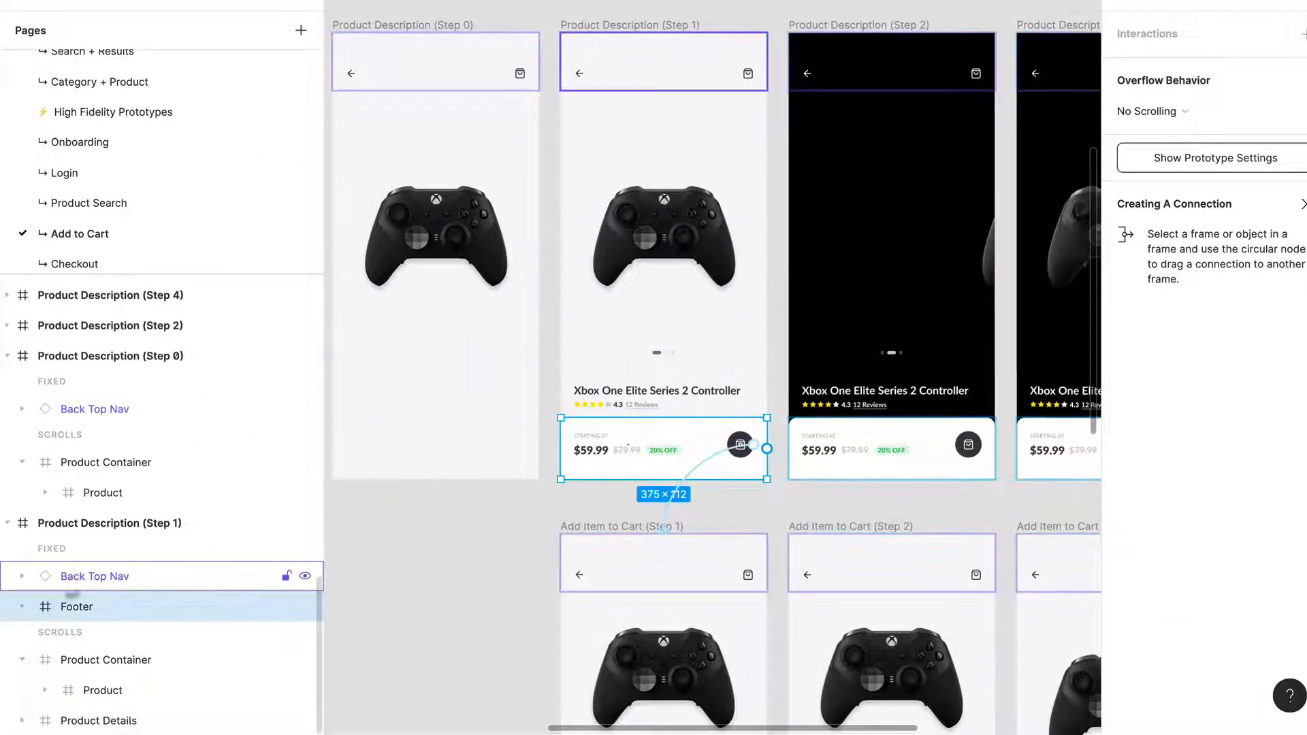
pyautogui.click(45, 691)
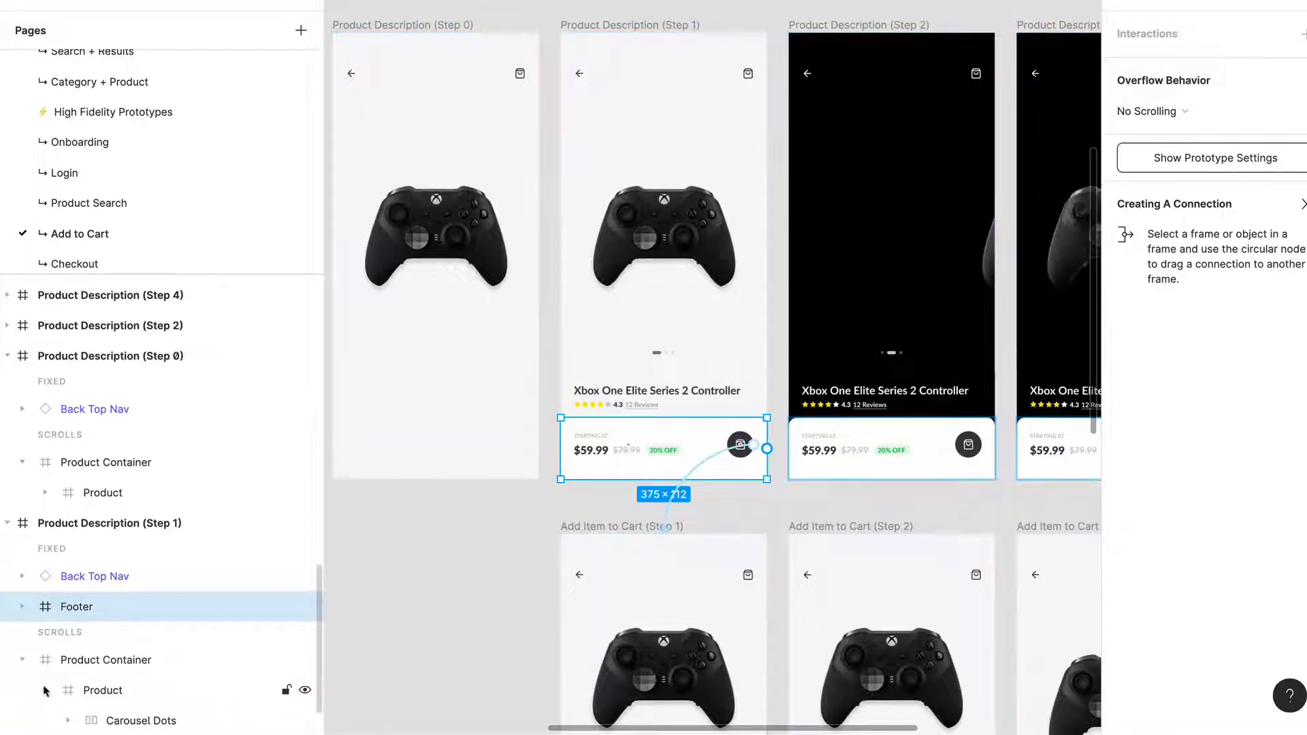
pyautogui.scroll(-1, 102, 701)
pyautogui.click(154, 691)
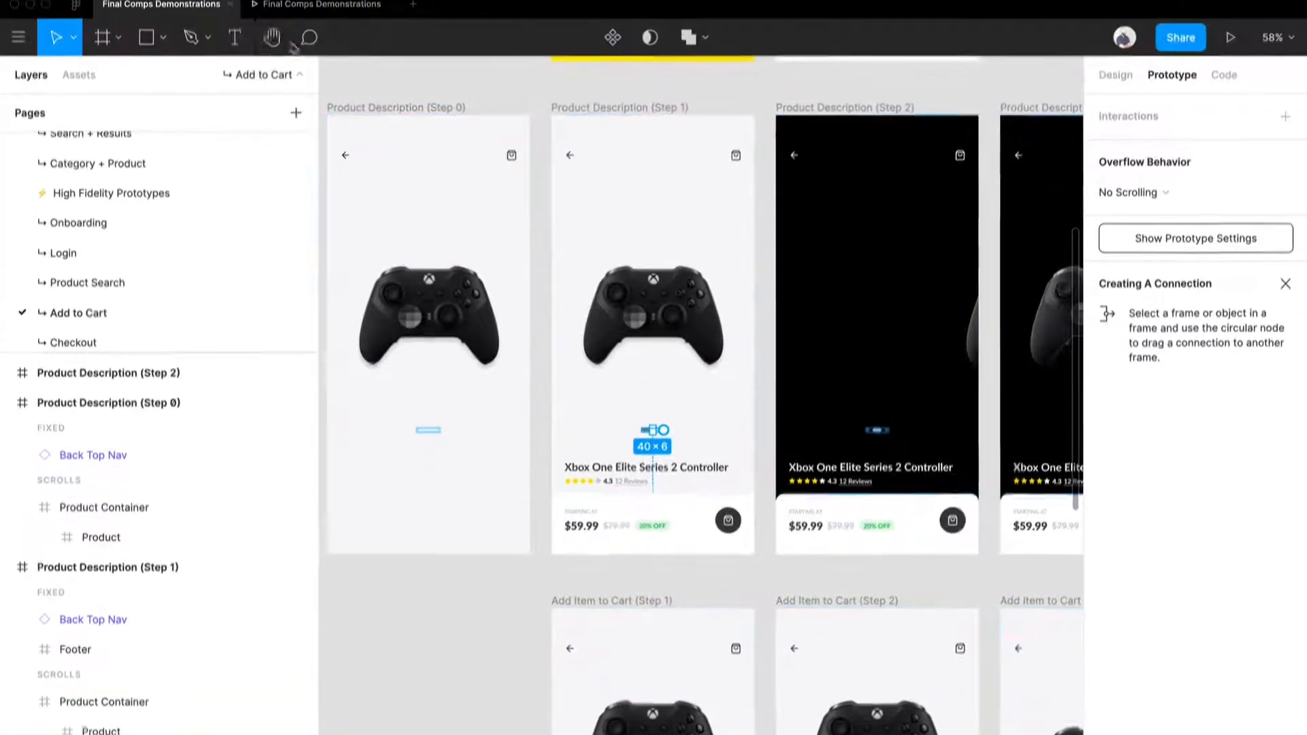
# Step: Preview the prototype and swipe the controller page back and forth between its white and black carousel views
pyautogui.click(287, 7)
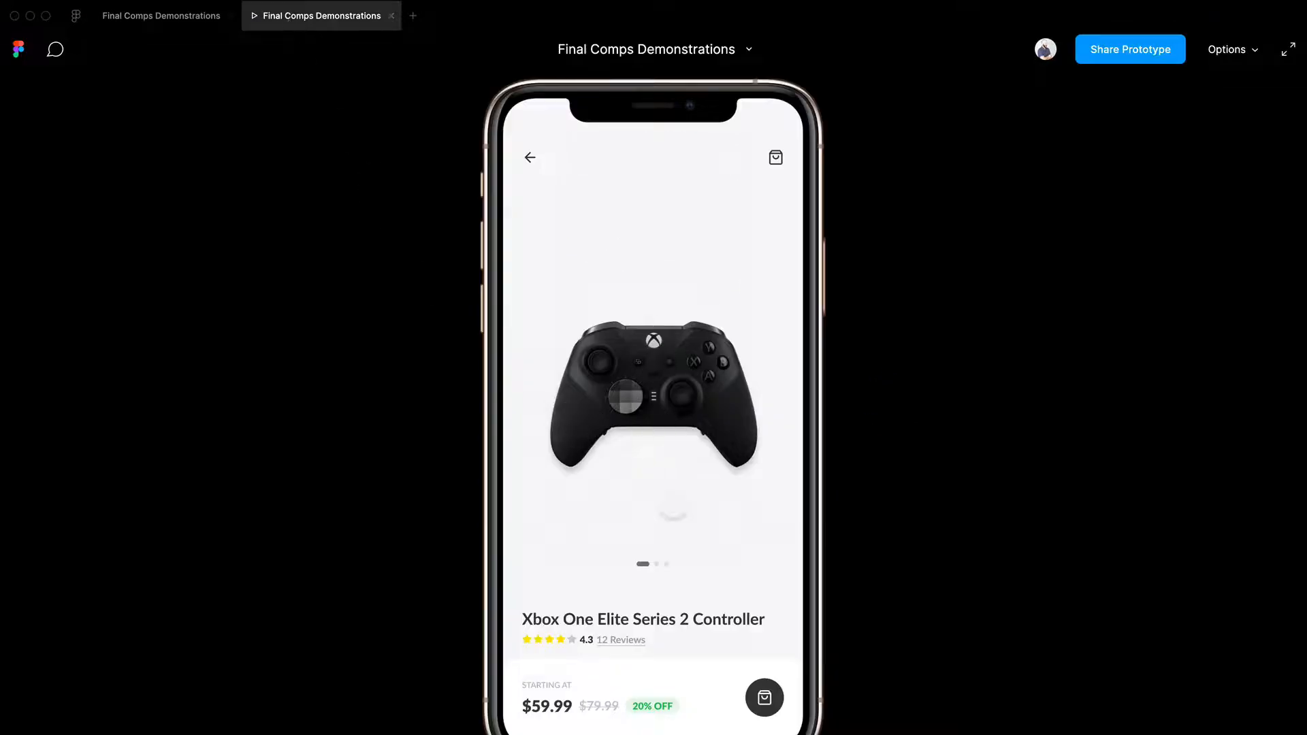
pyautogui.click(672, 500)
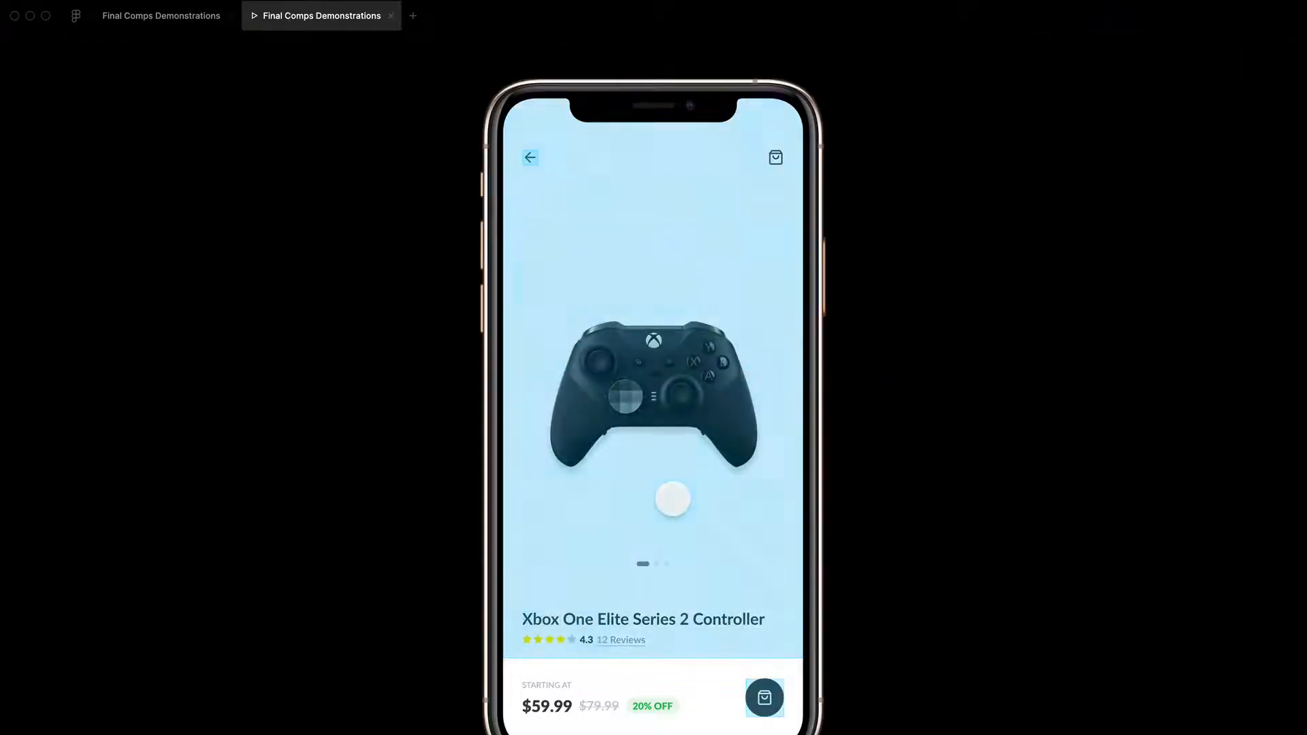
pyautogui.click(697, 468)
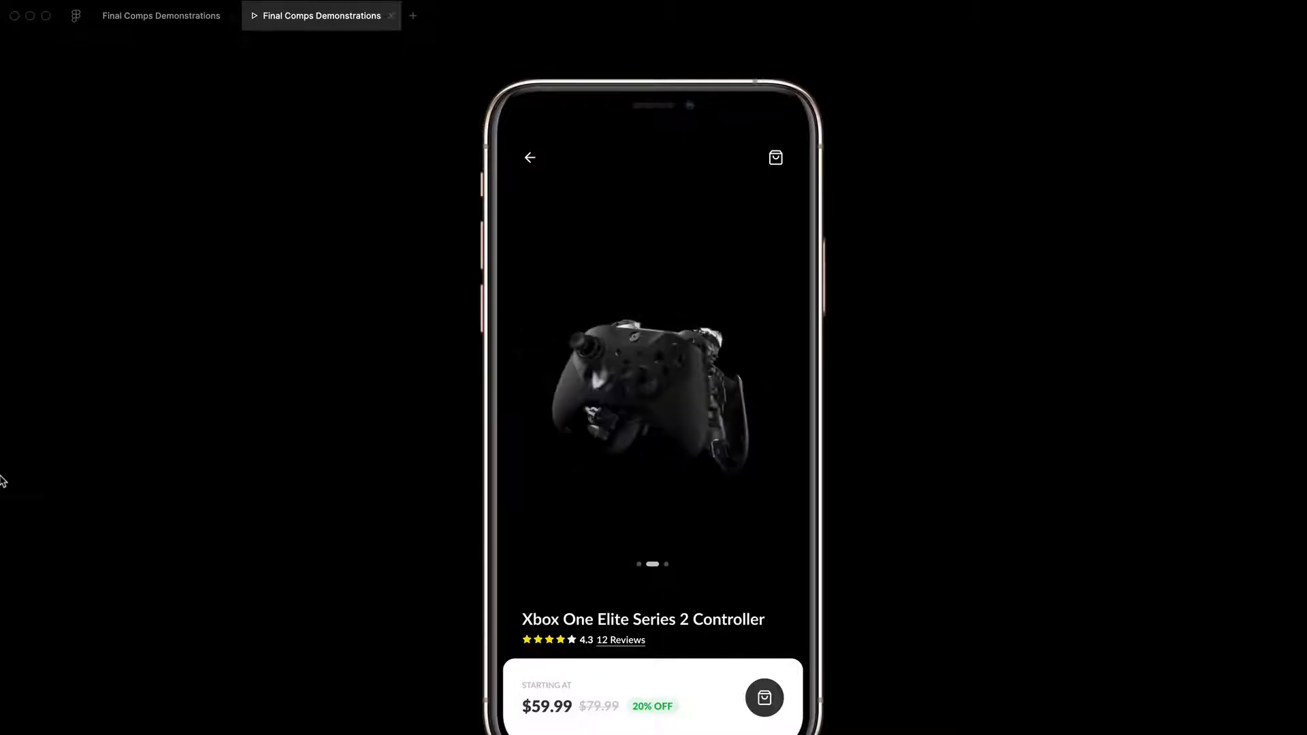
pyautogui.moveTo(623, 382); pyautogui.dragTo(1135, 429)
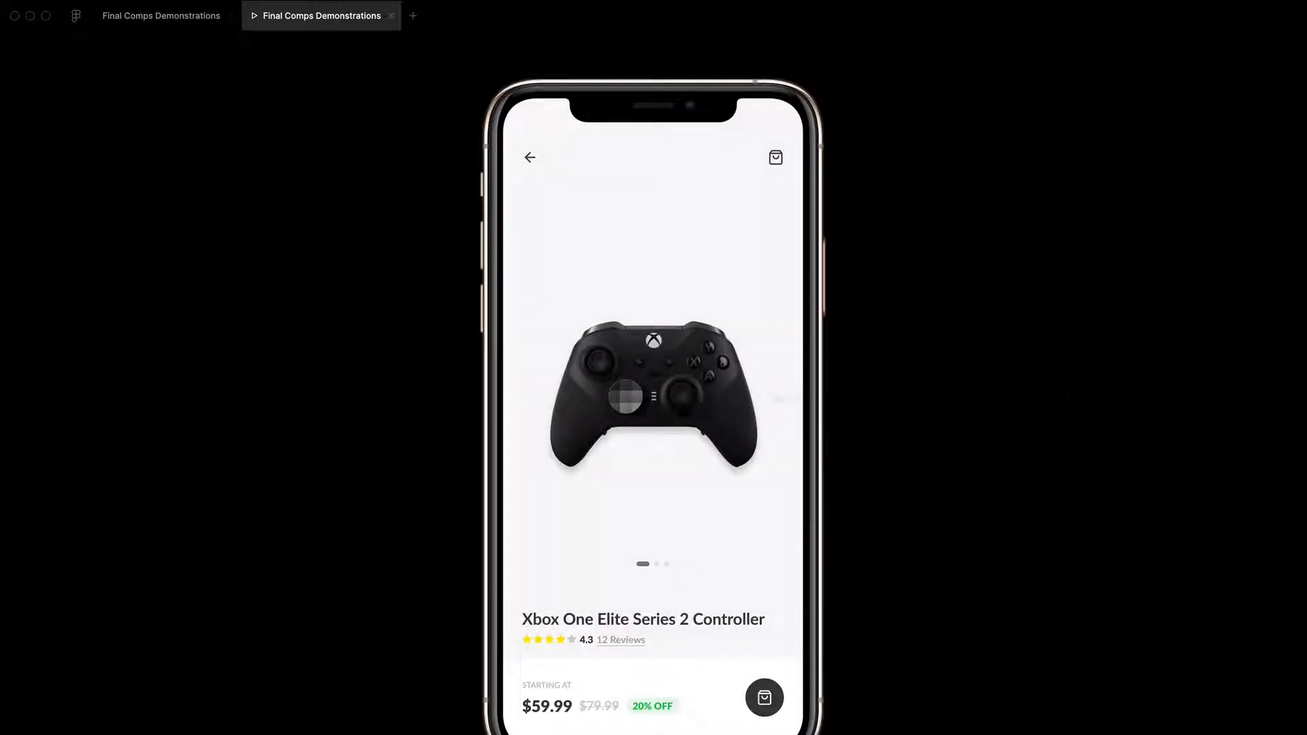
pyautogui.moveTo(738, 456); pyautogui.dragTo(467, 458)
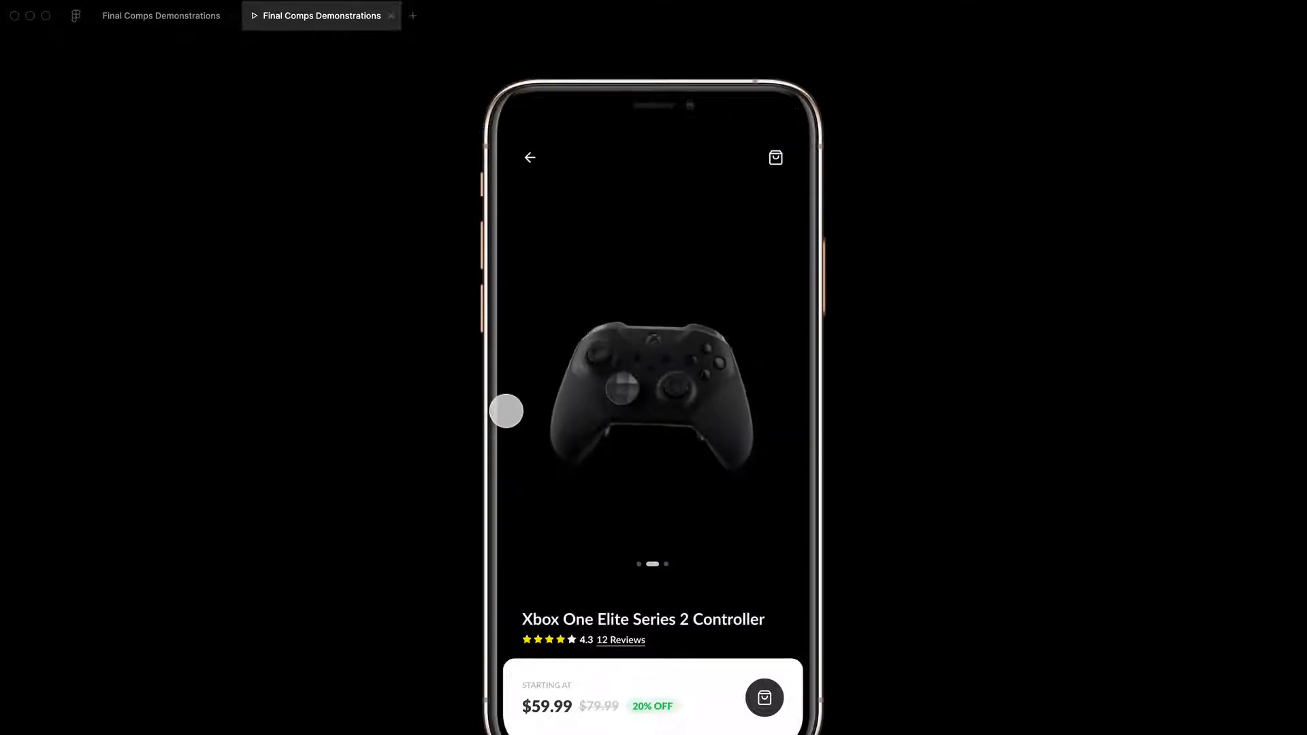
pyautogui.moveTo(517, 403); pyautogui.dragTo(1130, 409)
pyautogui.moveTo(776, 442); pyautogui.dragTo(370, 466)
pyautogui.moveTo(528, 436); pyautogui.dragTo(852, 445)
pyautogui.moveTo(779, 466); pyautogui.dragTo(558, 458)
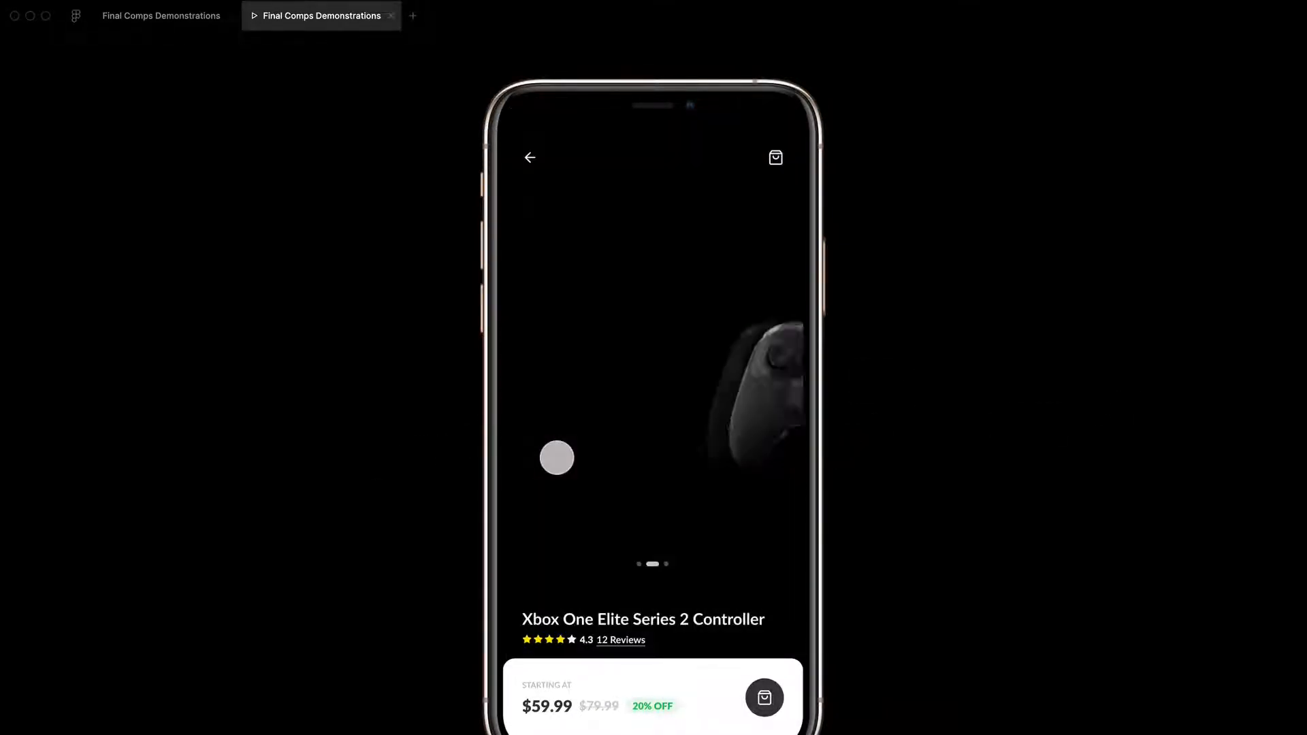
# Step: Return to the design file and select the nested Product frame in Product Description (Step 3)
pyautogui.click(180, 15)
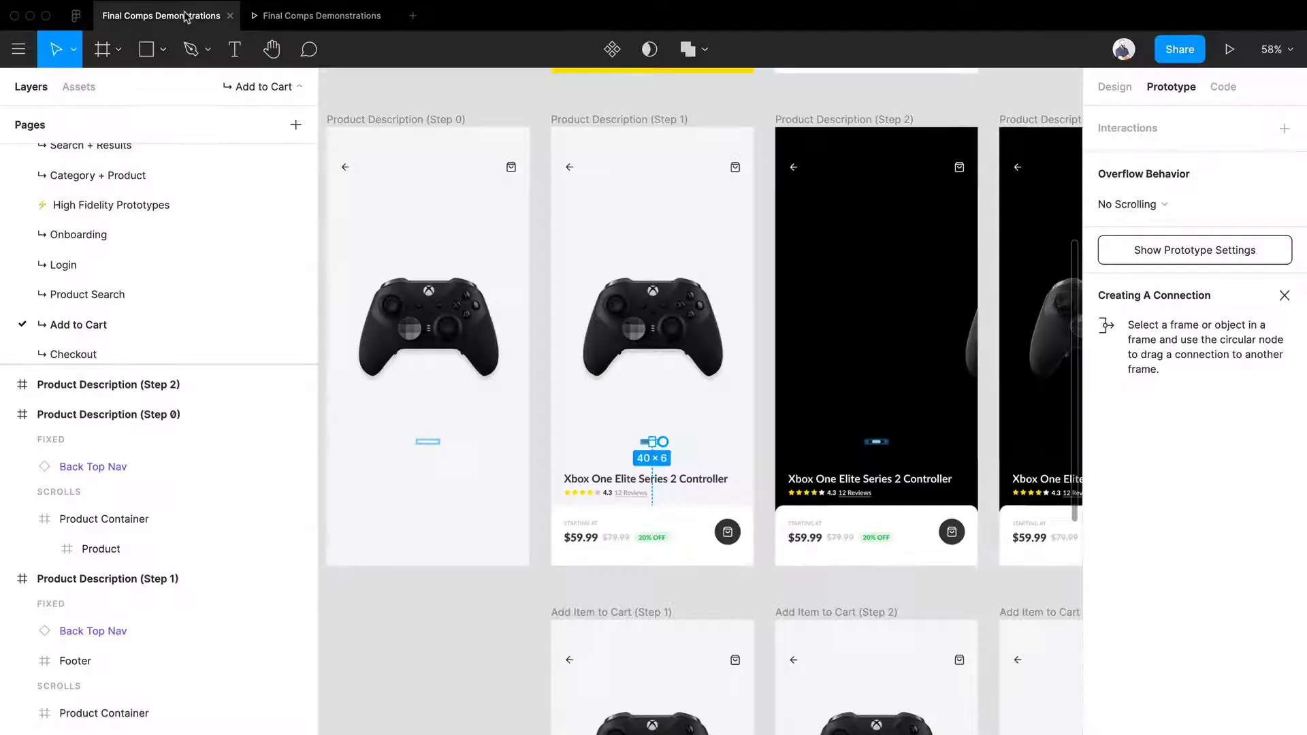
pyautogui.hscroll(4, 821, 306)
pyautogui.doubleClick(822, 321)
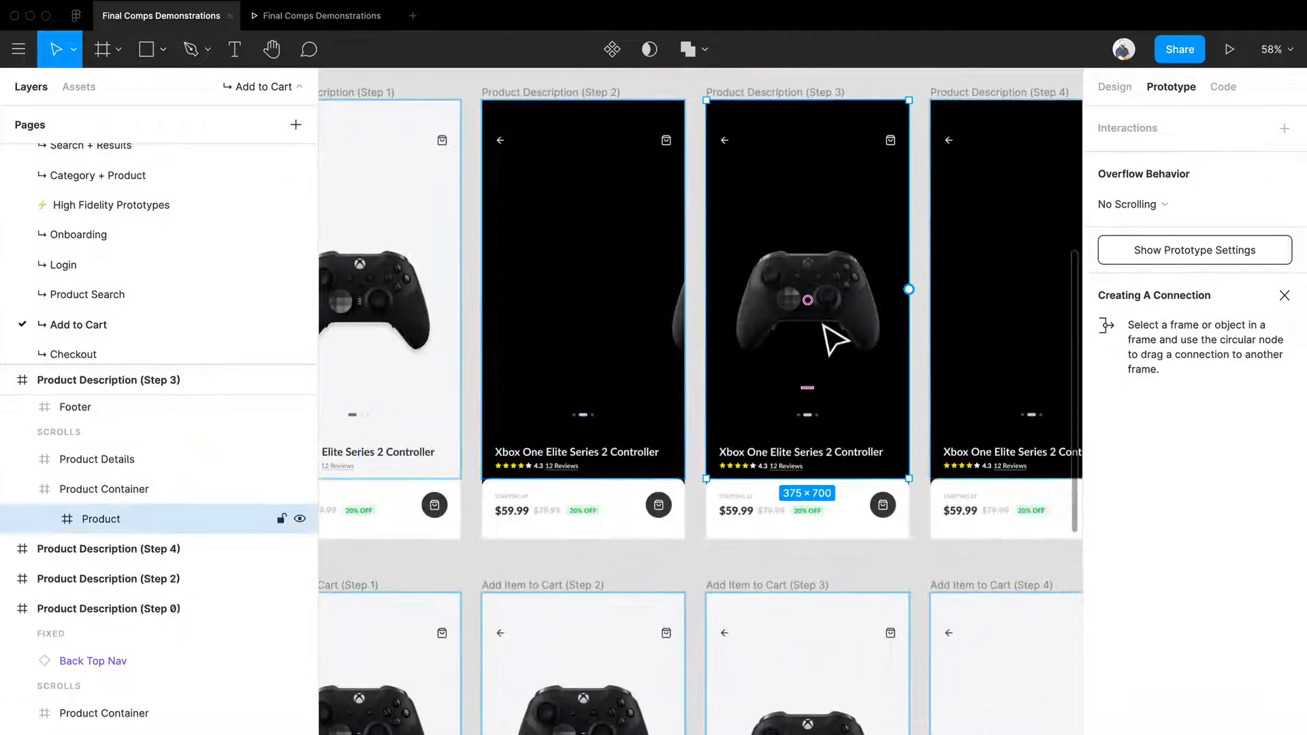
# Step: Inspect the design properties of the controller GIF in Product Description (Step 3) and the Product frame in Product Description (Step 2)
pyautogui.click(1115, 87)
pyautogui.doubleClick(796, 338)
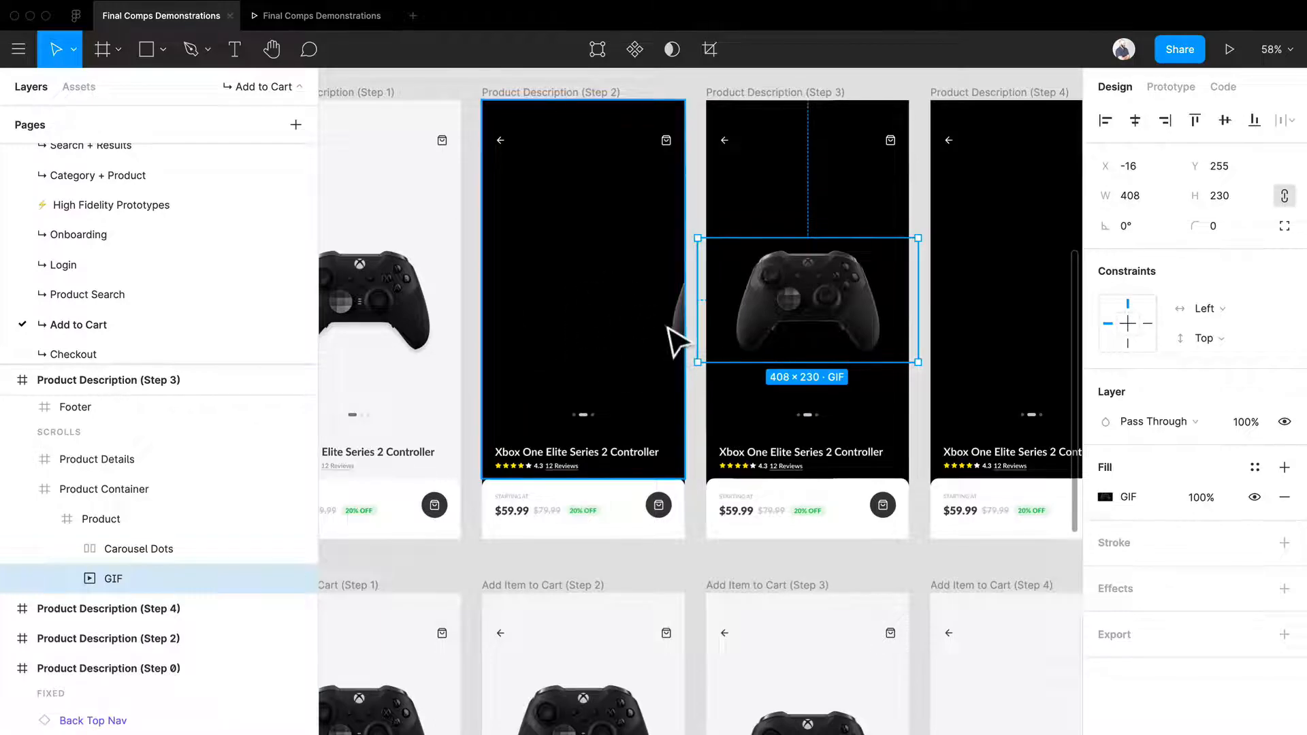
pyautogui.click(692, 343)
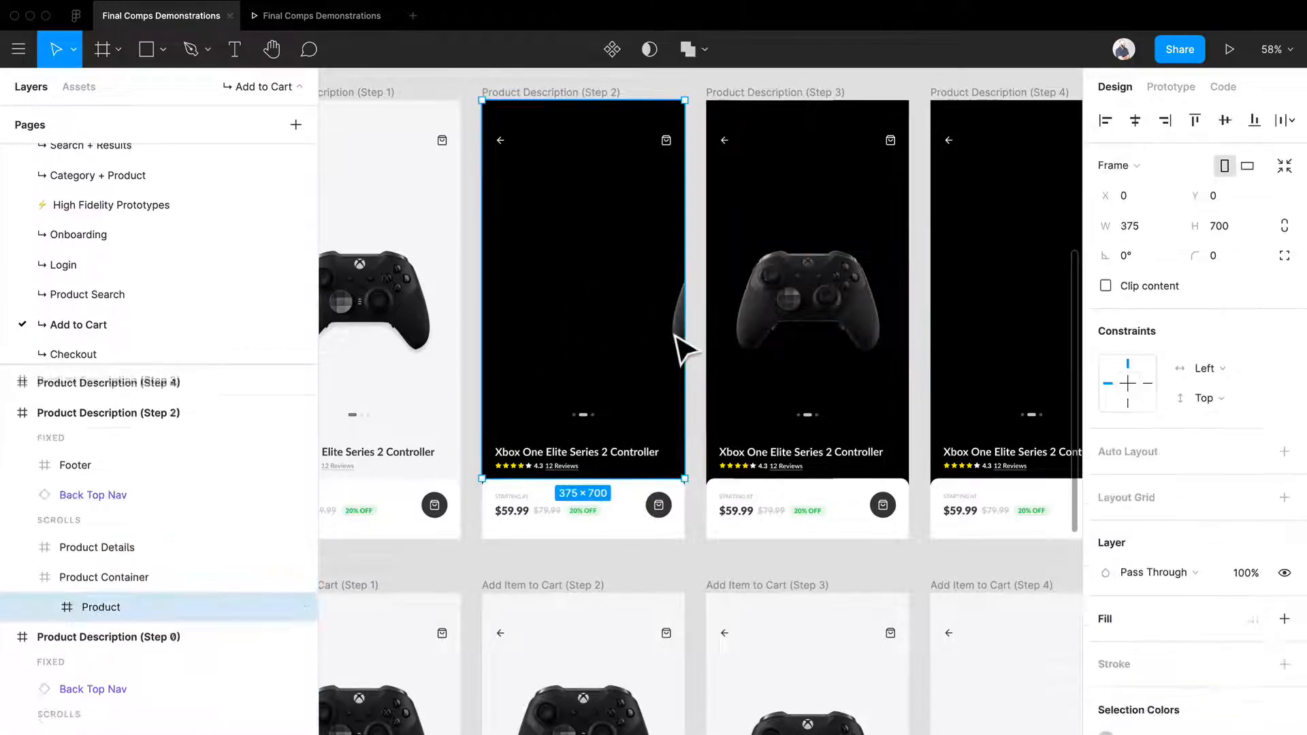
# Step: Open the After Delay interaction from Product Description (Step 2) to Step 3 to review its animation settings
pyautogui.click(1172, 87)
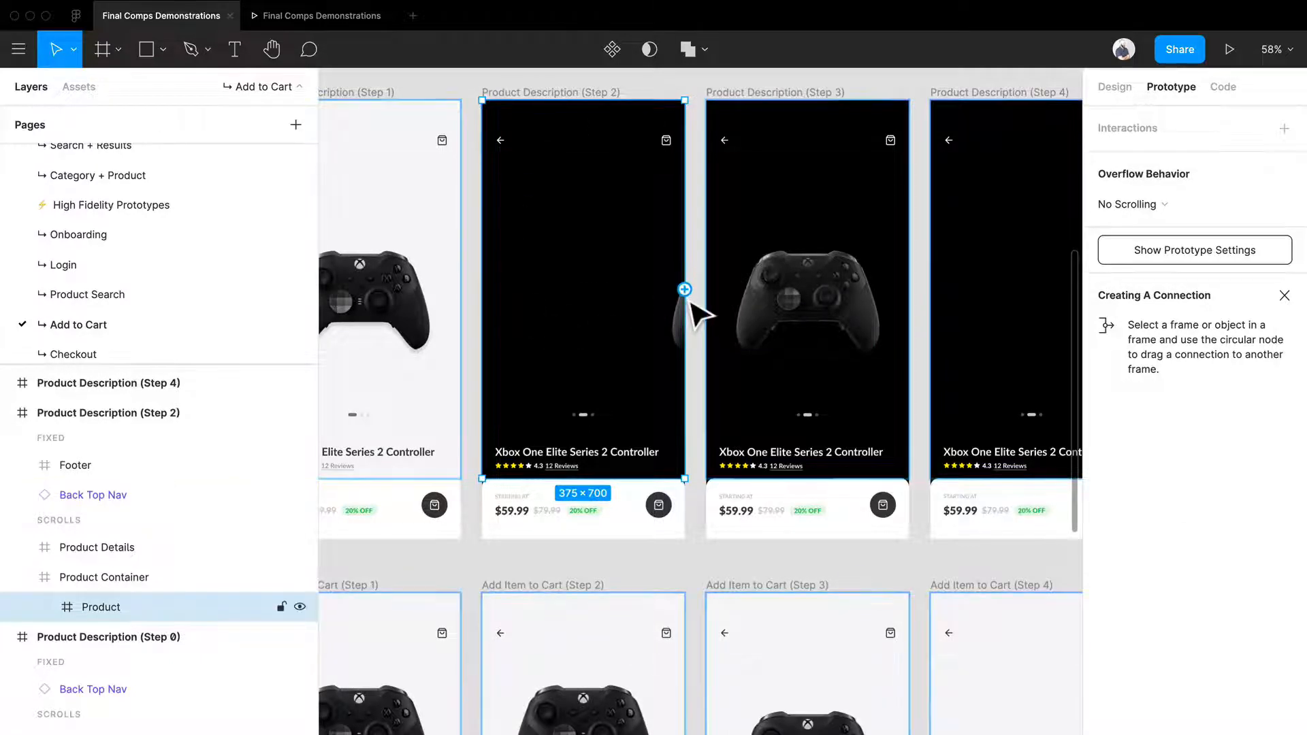
pyautogui.click(710, 374)
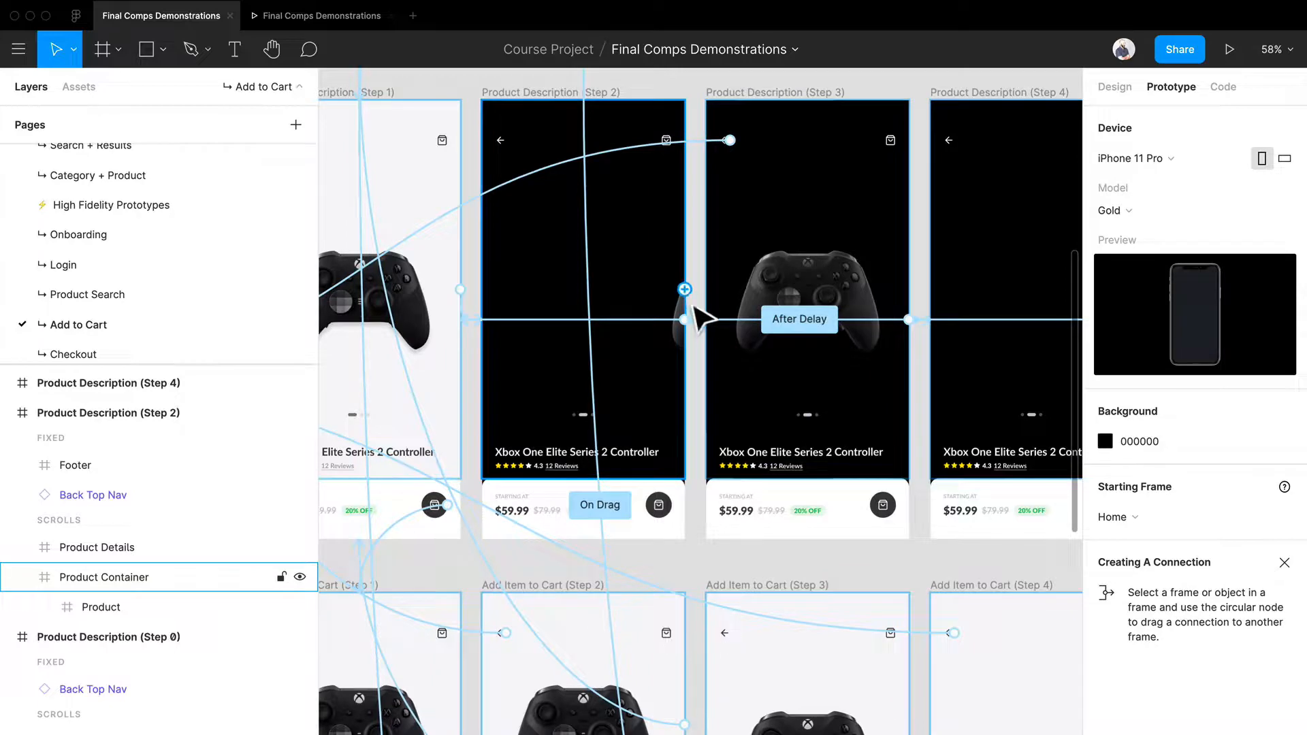
pyautogui.click(688, 319)
pyautogui.click(705, 337)
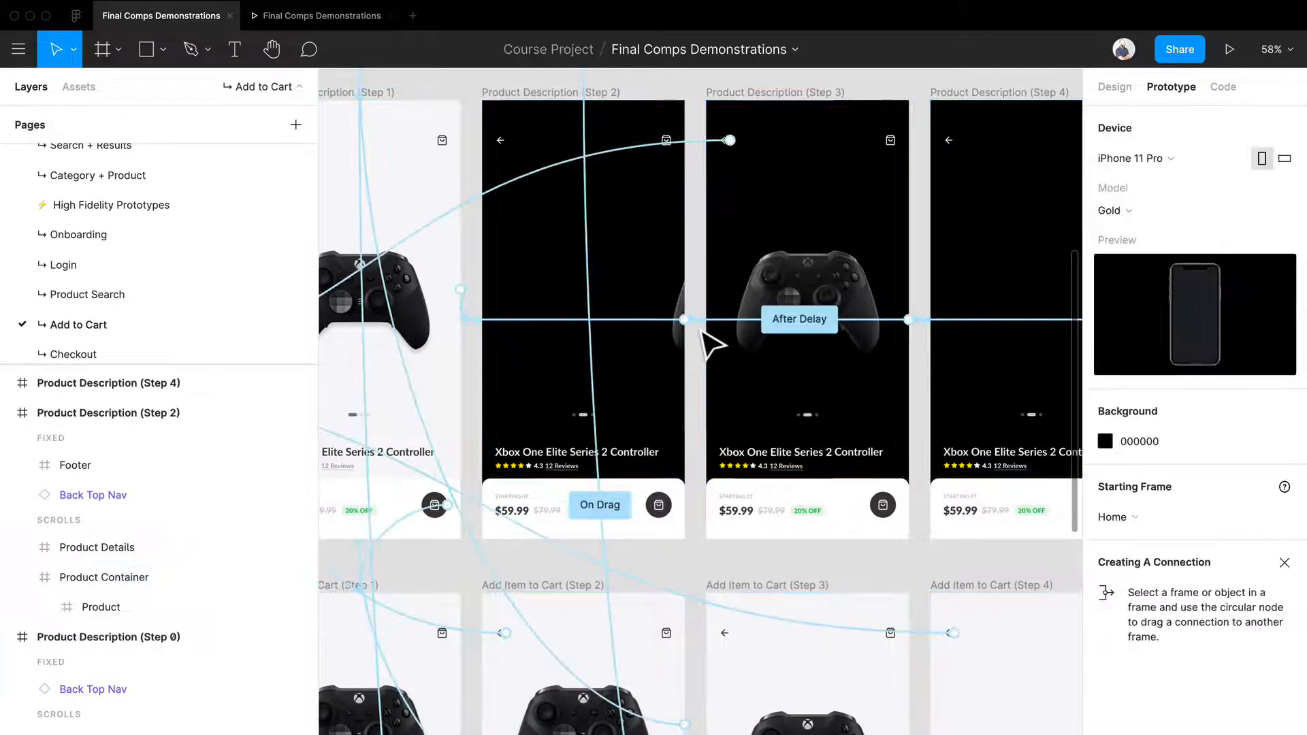
pyautogui.scroll(10, 712, 344)
pyautogui.click(719, 314)
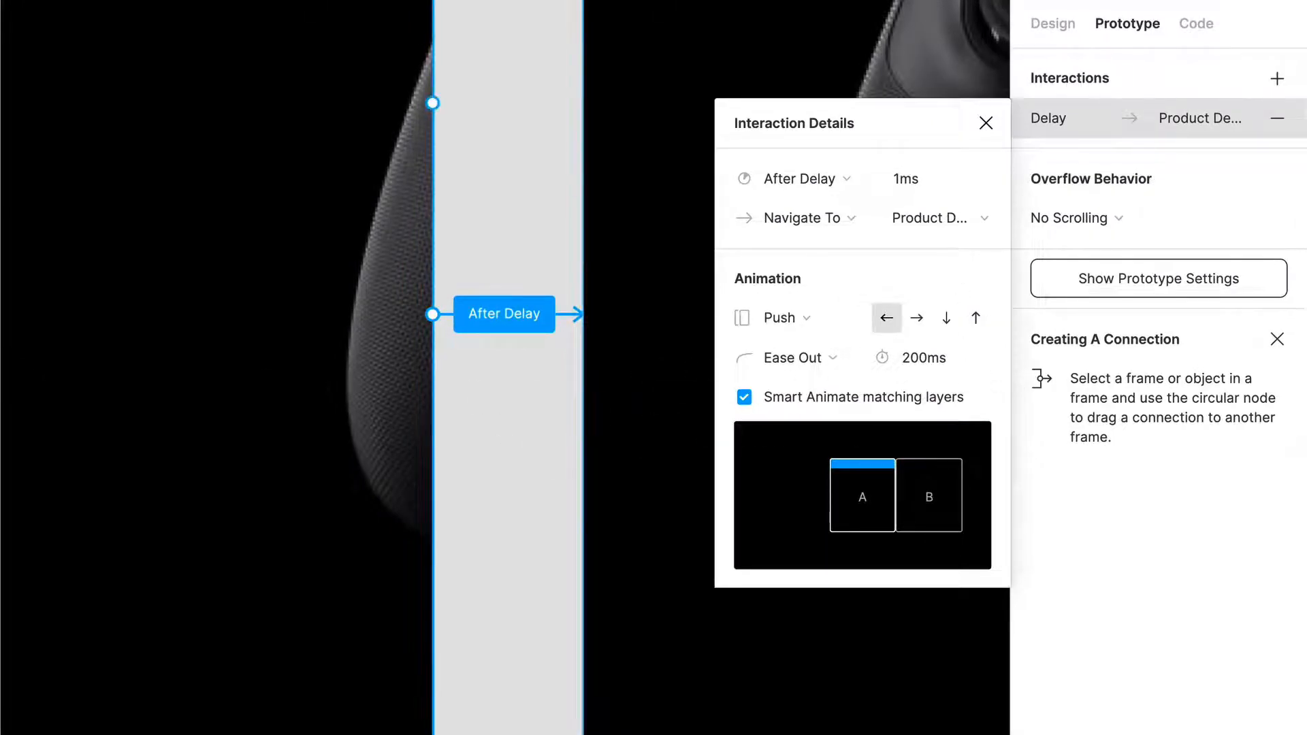
# Step: Compare the controller's placement across the Product Description frames from Step 1 to Step 4, keeping the After Delay details open
pyautogui.scroll(-10, 374, 394)
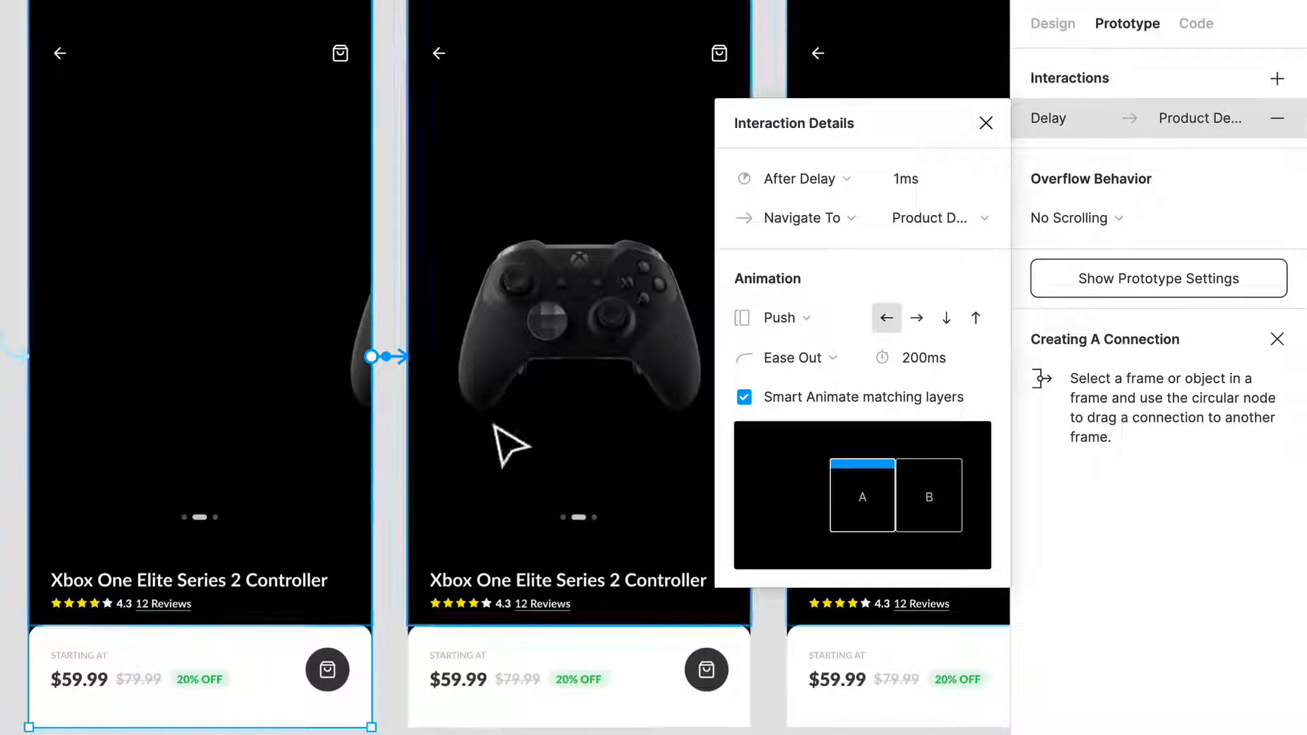
pyautogui.scroll(2, 508, 436)
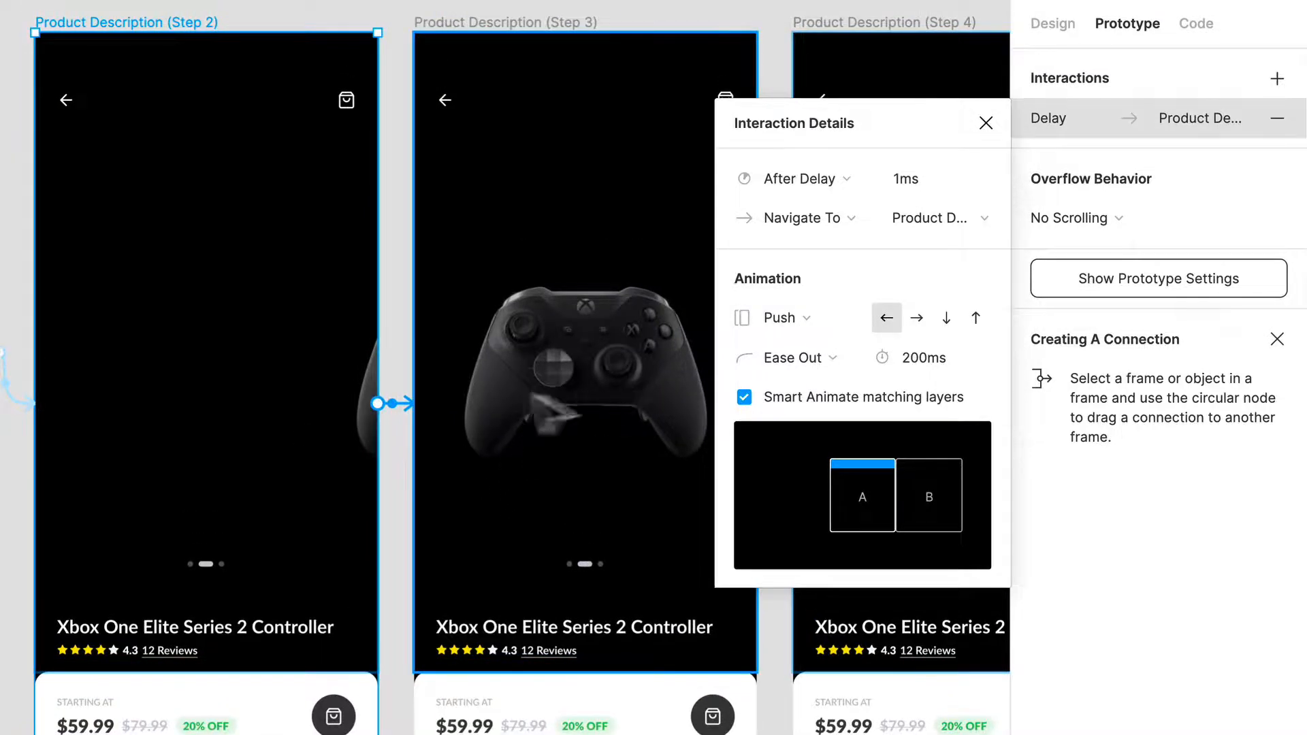
pyautogui.moveTo(371, 434); pyautogui.dragTo(157, 435)
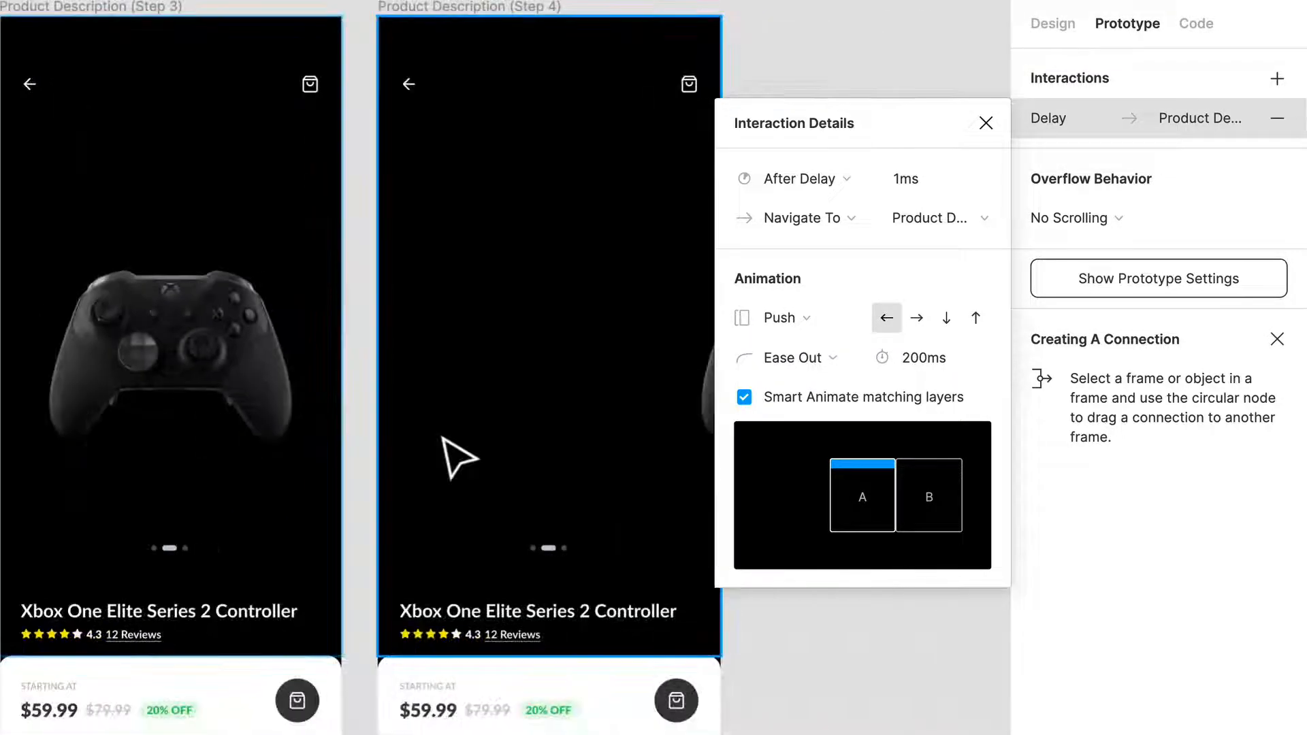
pyautogui.moveTo(642, 370); pyautogui.dragTo(409, 368)
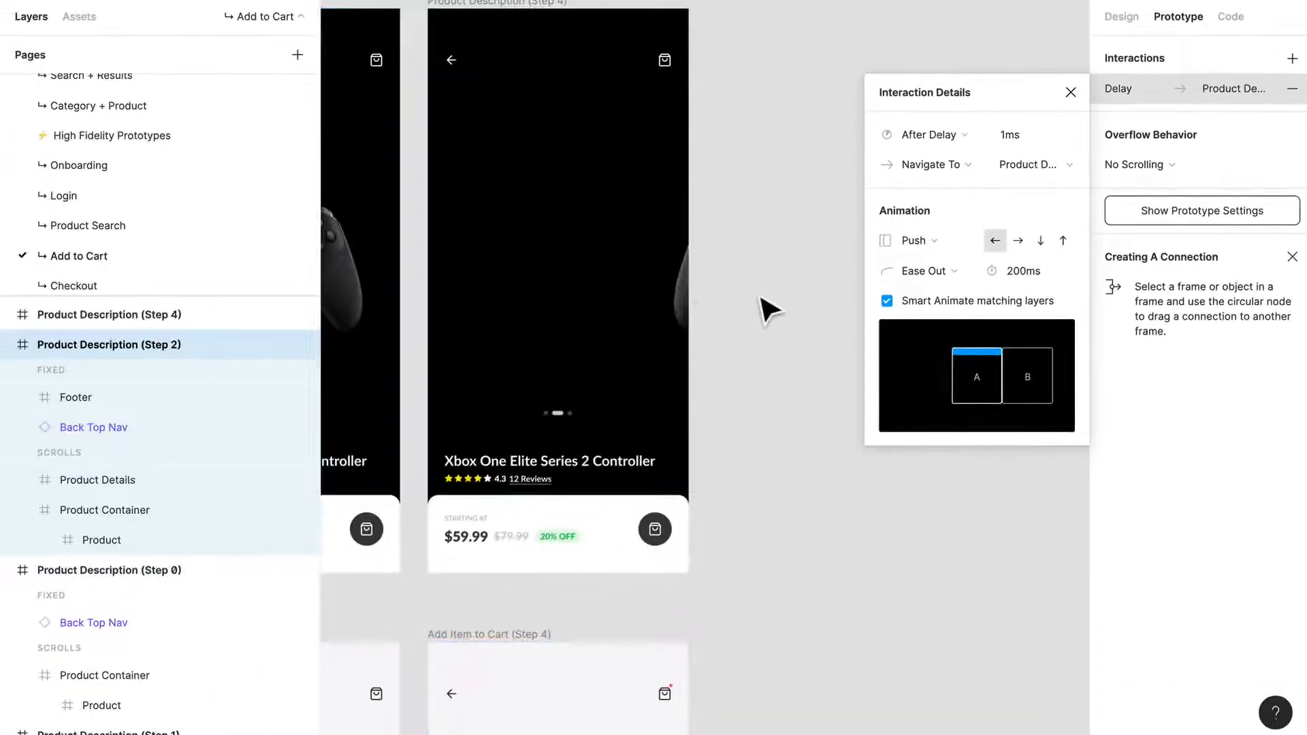
pyautogui.moveTo(576, 379); pyautogui.dragTo(977, 363)
pyautogui.moveTo(416, 401)
pyautogui.mouseDown()
pyautogui.moveTo(591, 390)
pyautogui.moveTo(917, 403)
pyautogui.mouseUp()
pyautogui.scroll(-5, 604, 283)
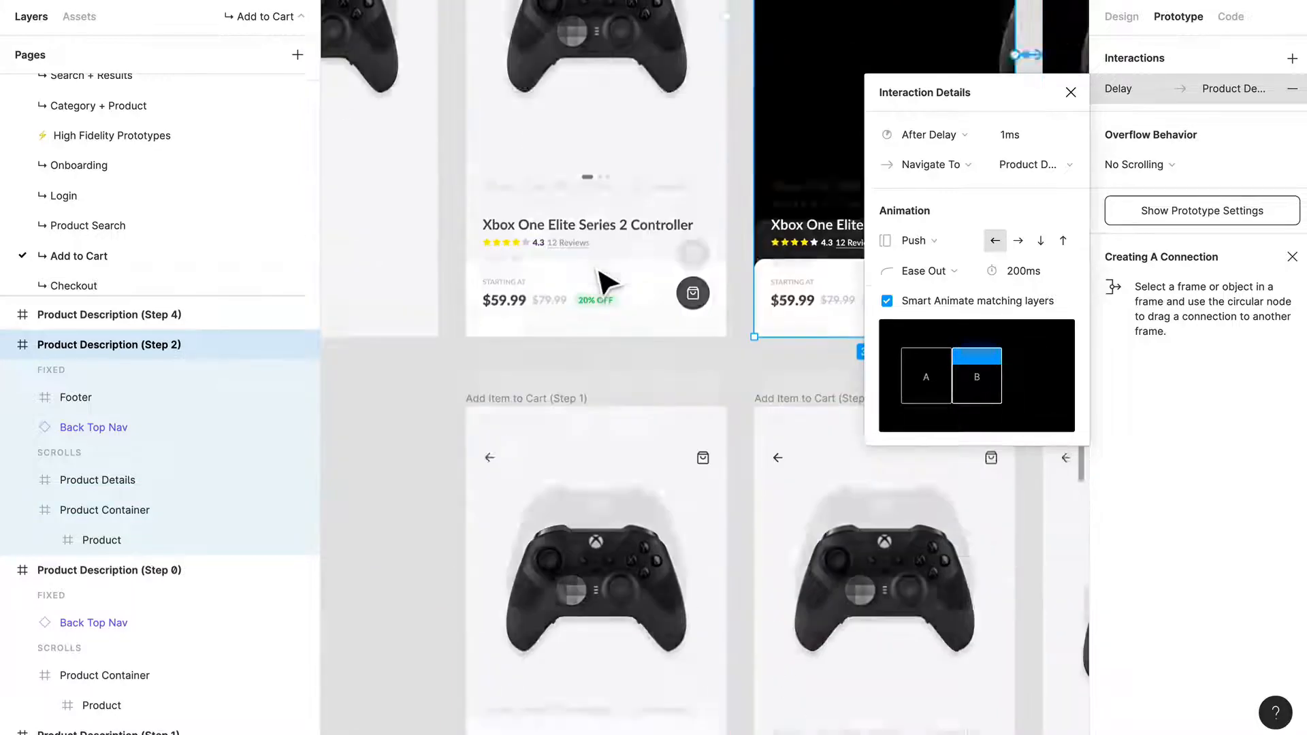
pyautogui.scroll(3, 608, 283)
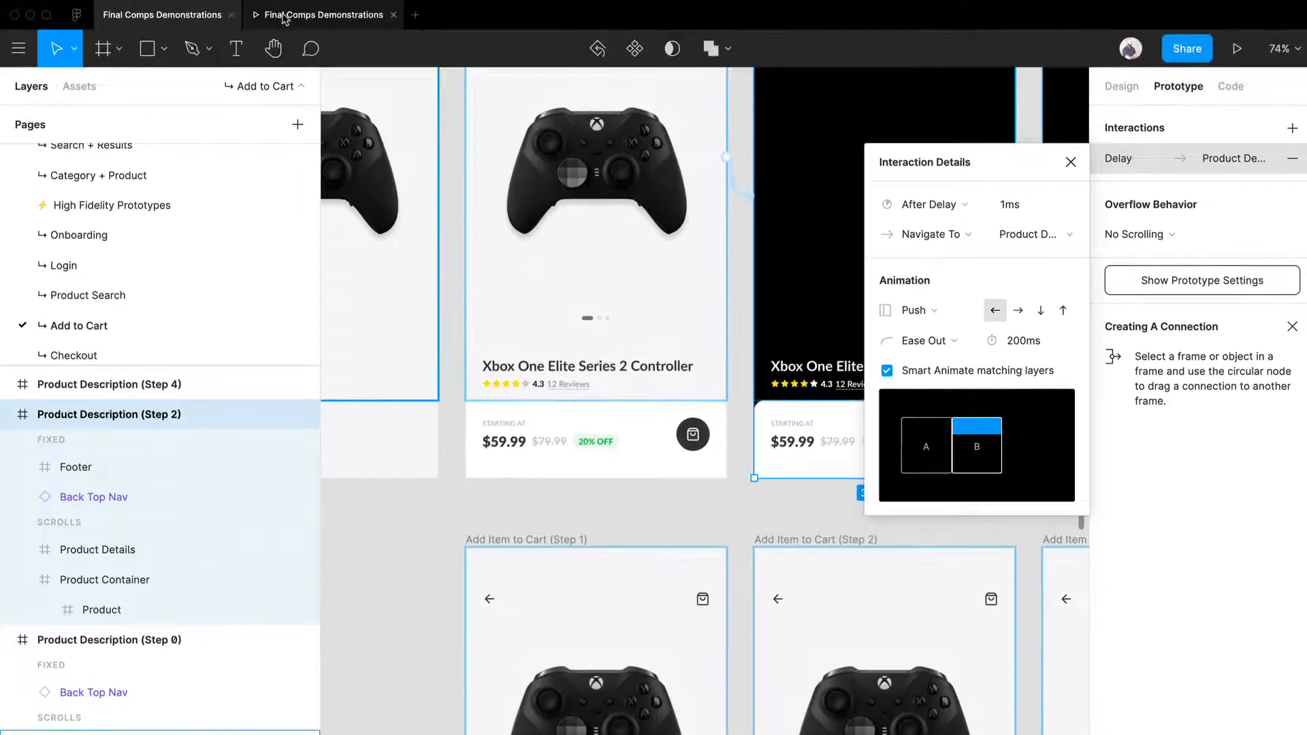
# Step: Preview the prototype again and swipe repeatedly between the white and black controller views to check the drag and delay transitions
pyautogui.click(286, 19)
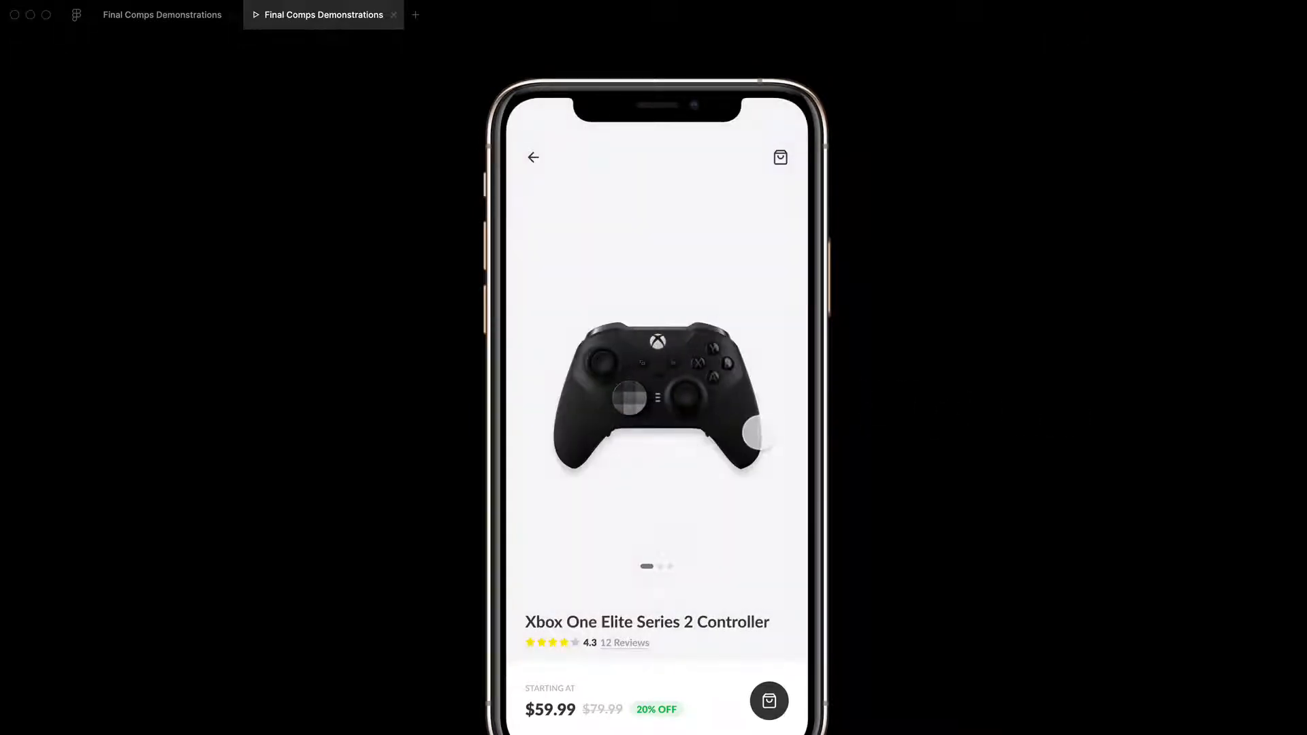
pyautogui.moveTo(758, 433); pyautogui.dragTo(550, 414)
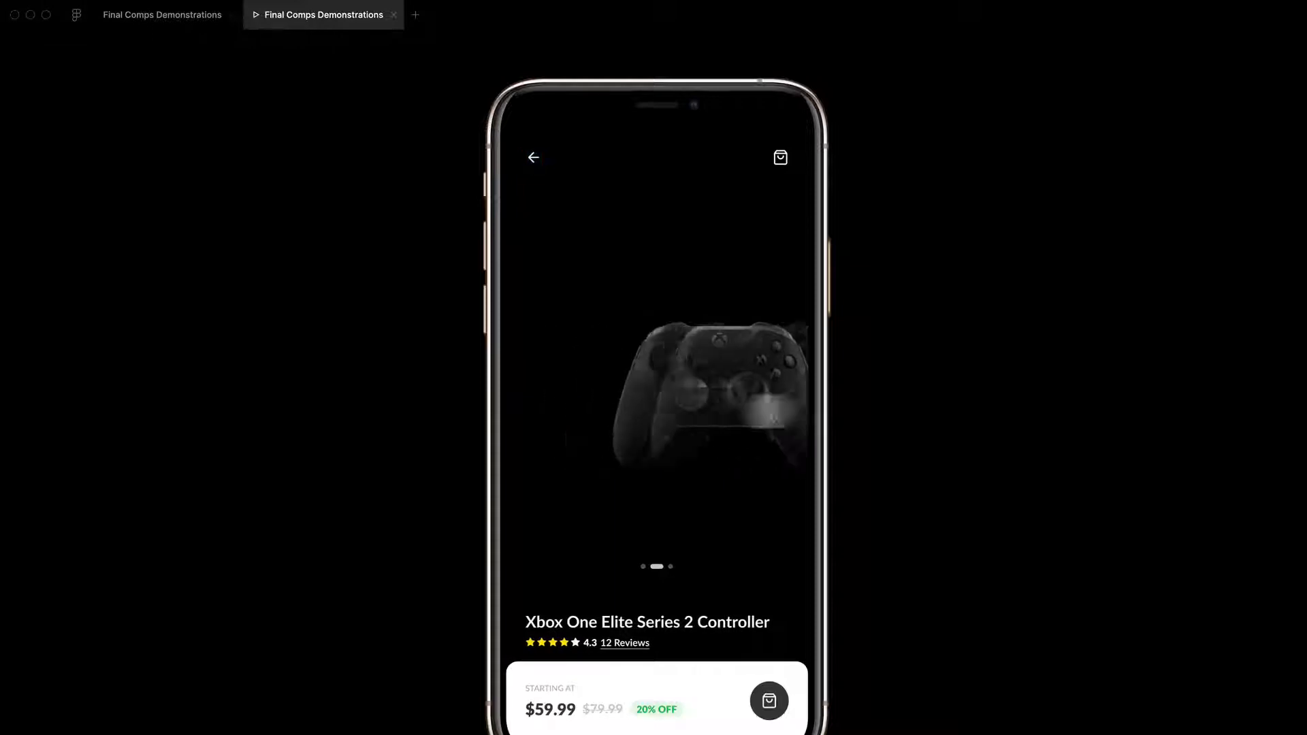
pyautogui.moveTo(771, 411); pyautogui.dragTo(992, 422)
pyautogui.moveTo(709, 420); pyautogui.dragTo(495, 412)
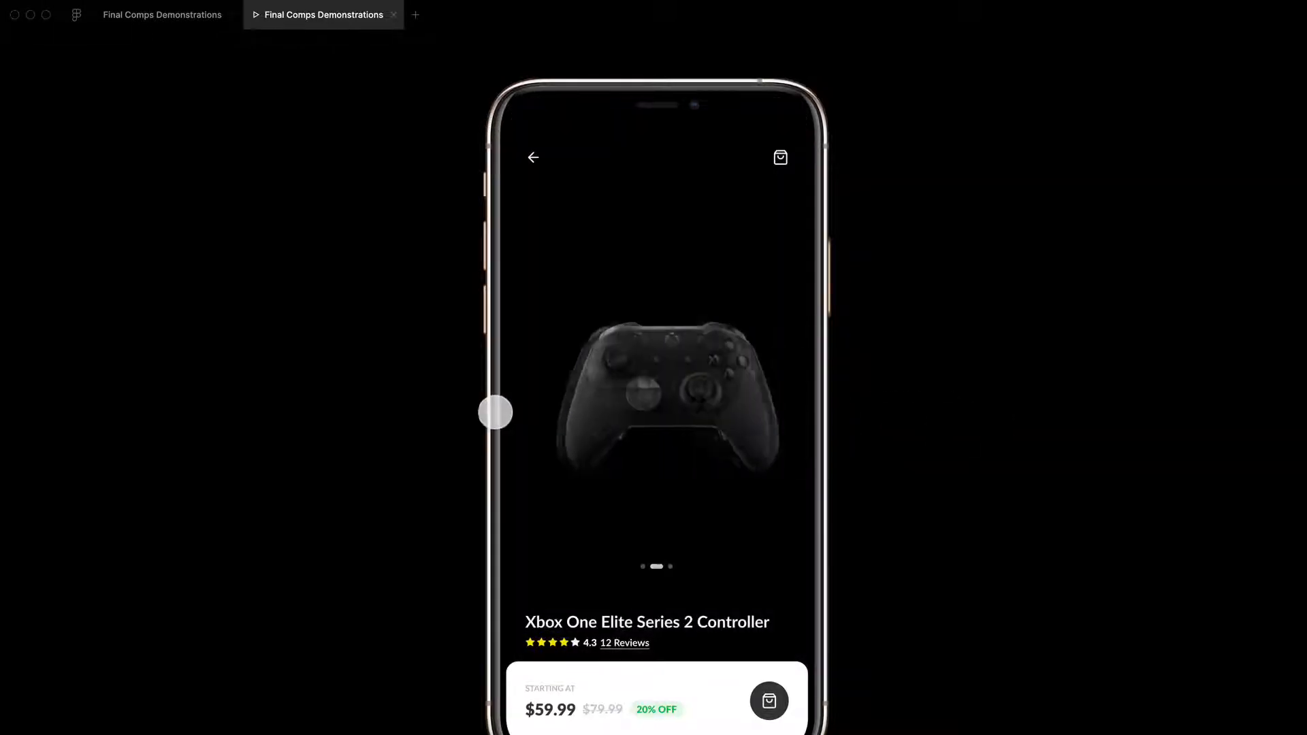
pyautogui.moveTo(766, 410); pyautogui.dragTo(885, 413)
pyautogui.moveTo(806, 411); pyautogui.dragTo(414, 393)
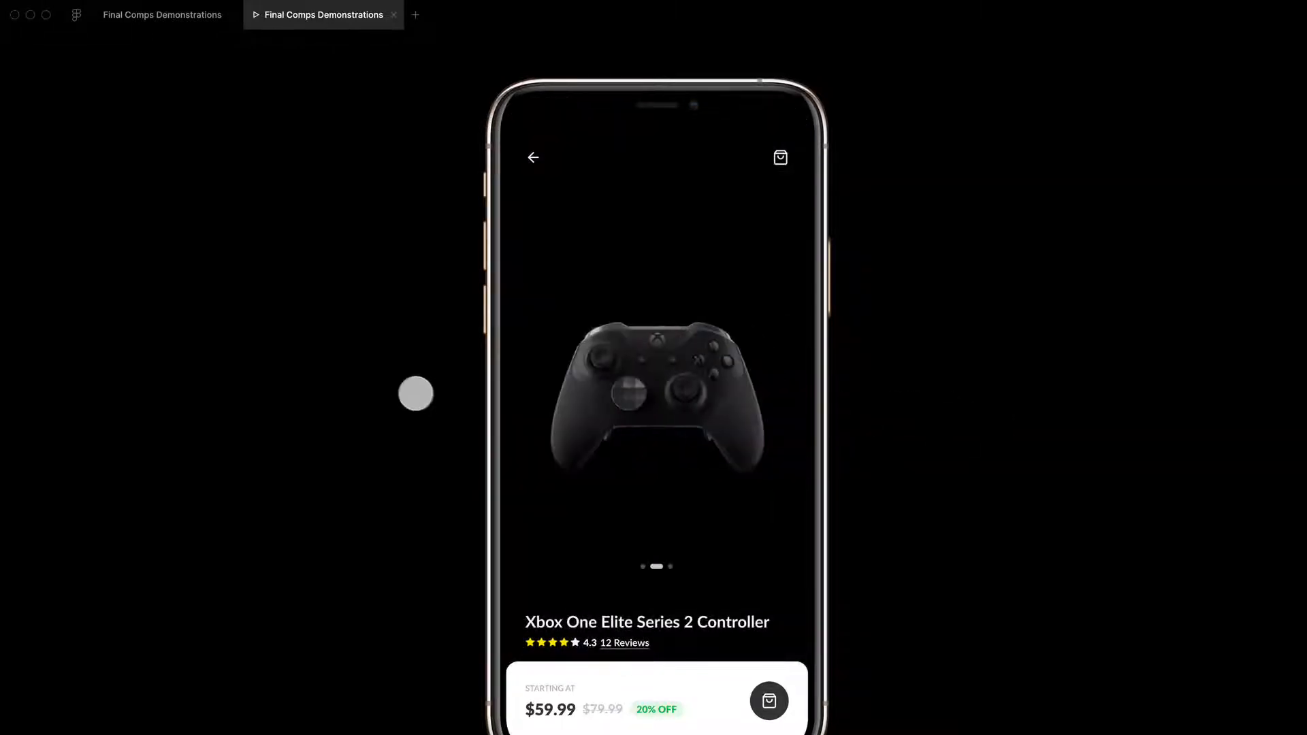
pyautogui.moveTo(594, 395); pyautogui.dragTo(1060, 399)
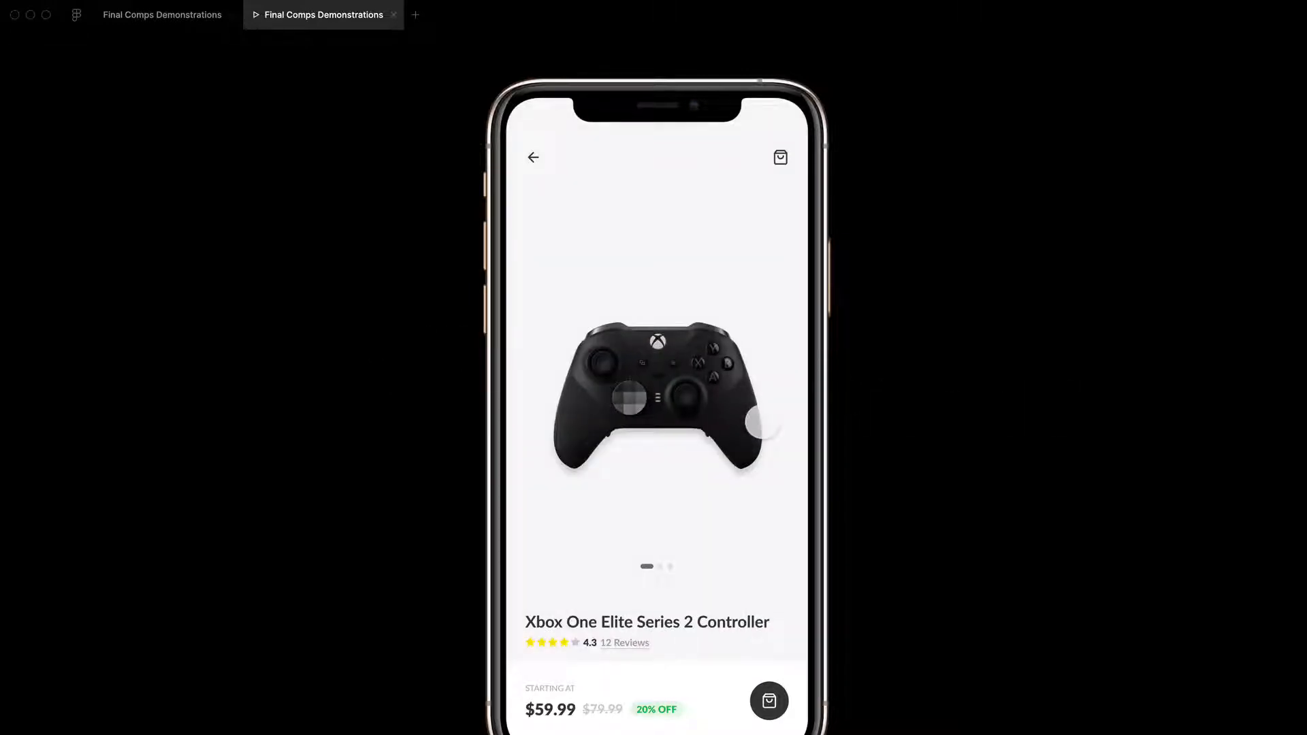
pyautogui.moveTo(745, 429); pyautogui.dragTo(282, 457)
pyautogui.moveTo(599, 408); pyautogui.dragTo(1280, 408)
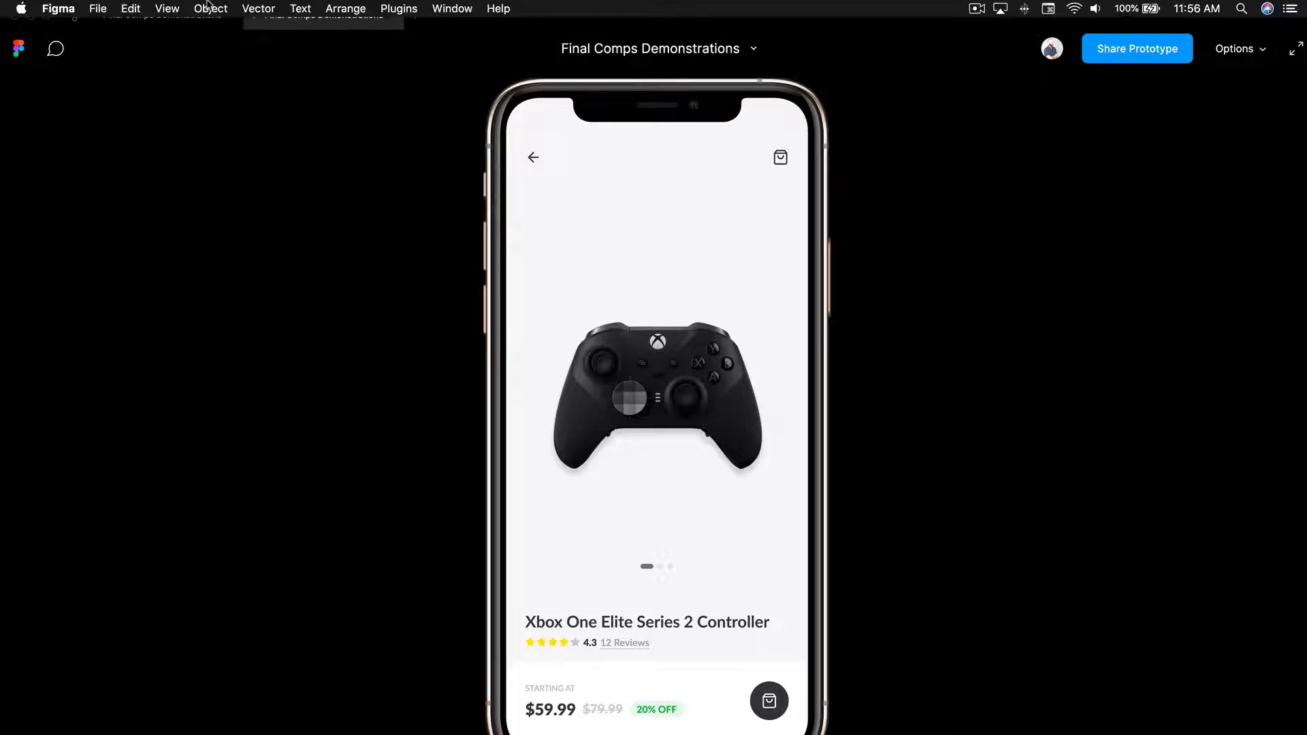
# Step: Return to the design file and open the On Tap interaction of the bag button in Product Description (Step 1)
pyautogui.click(217, 22)
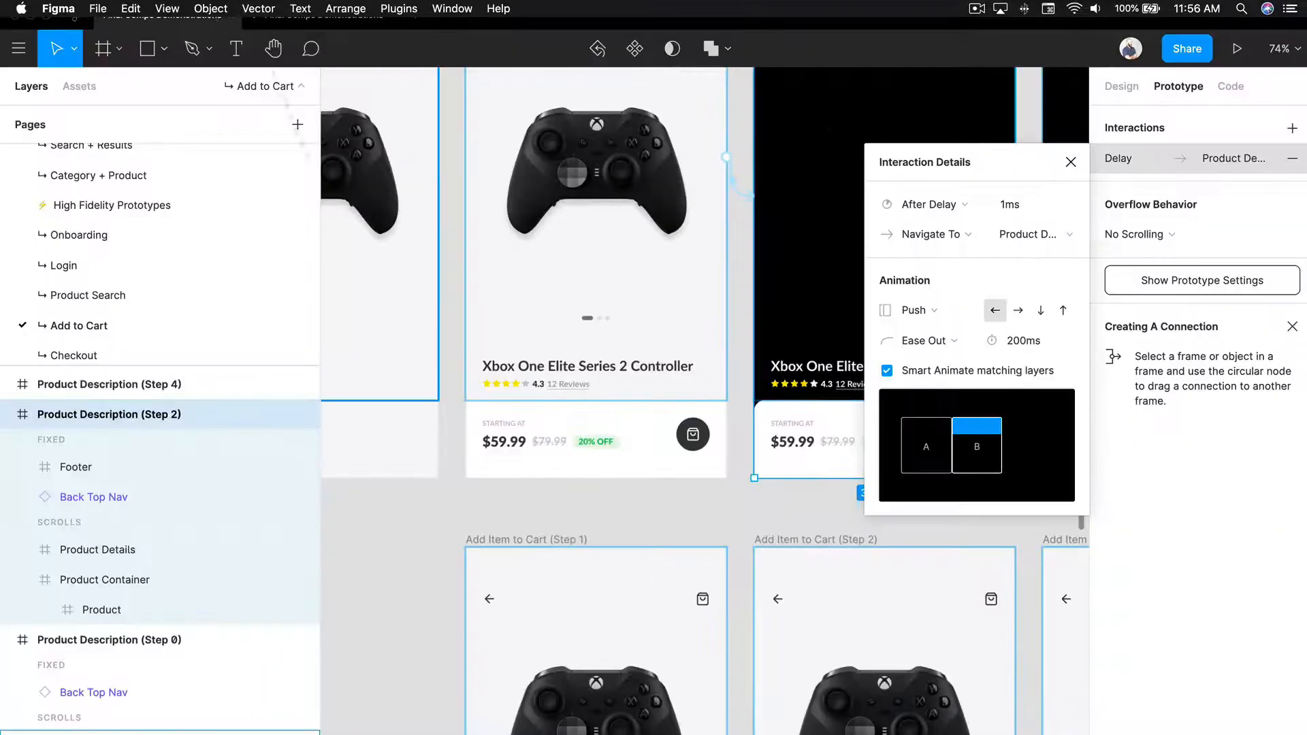
pyautogui.click(838, 529)
pyautogui.scroll(-3, 837, 529)
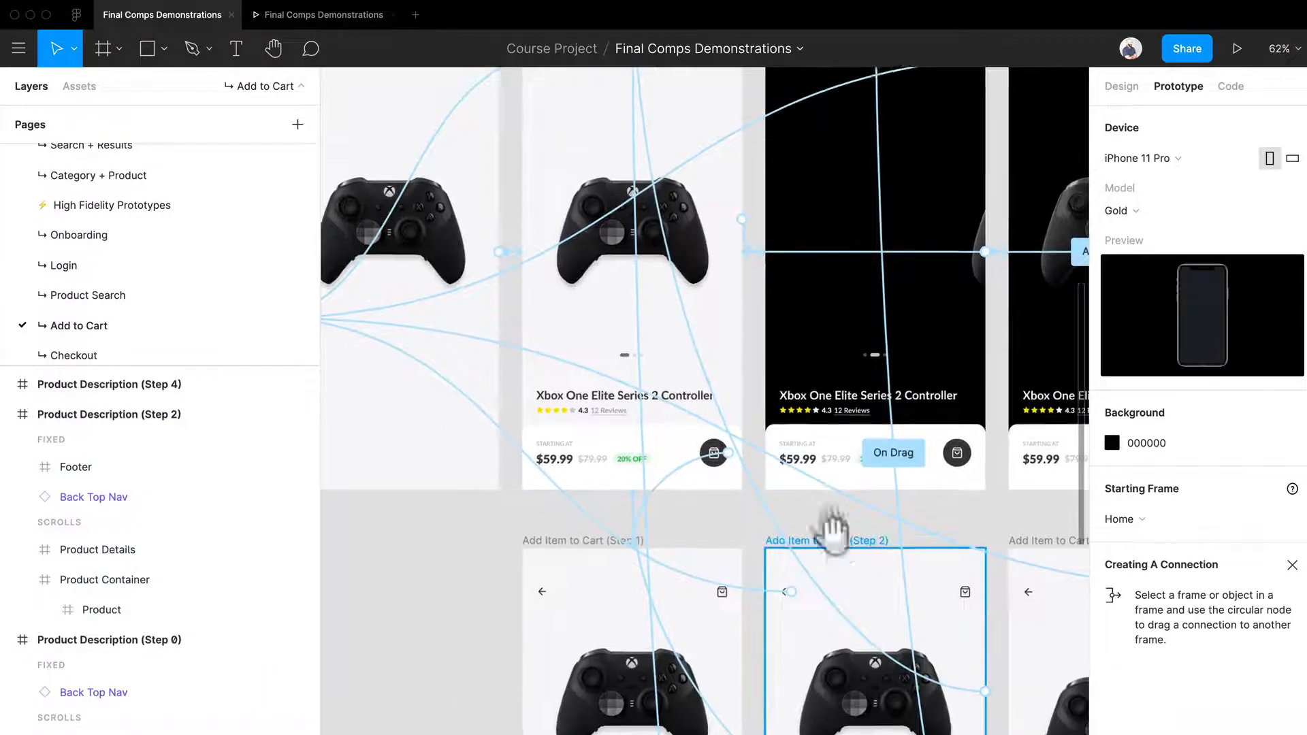
pyautogui.moveTo(834, 524); pyautogui.dragTo(794, 379)
pyautogui.click(678, 284)
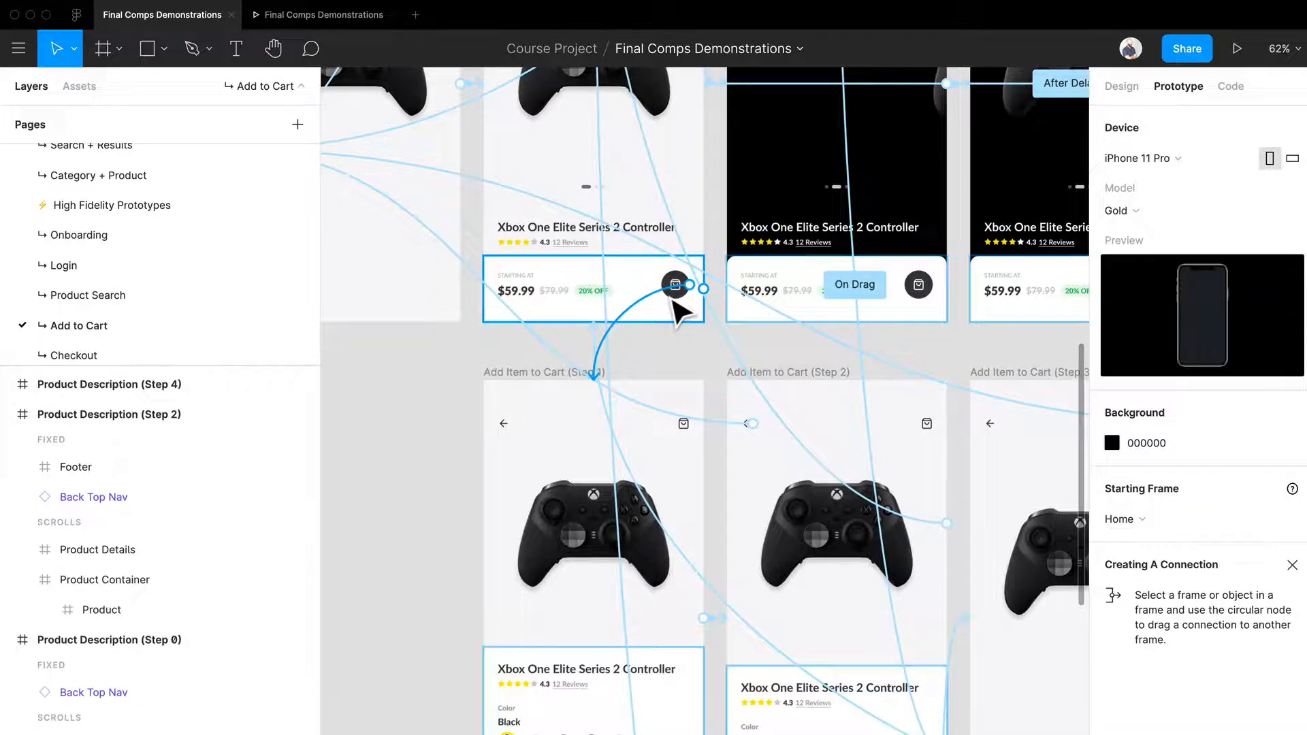
pyautogui.click(675, 294)
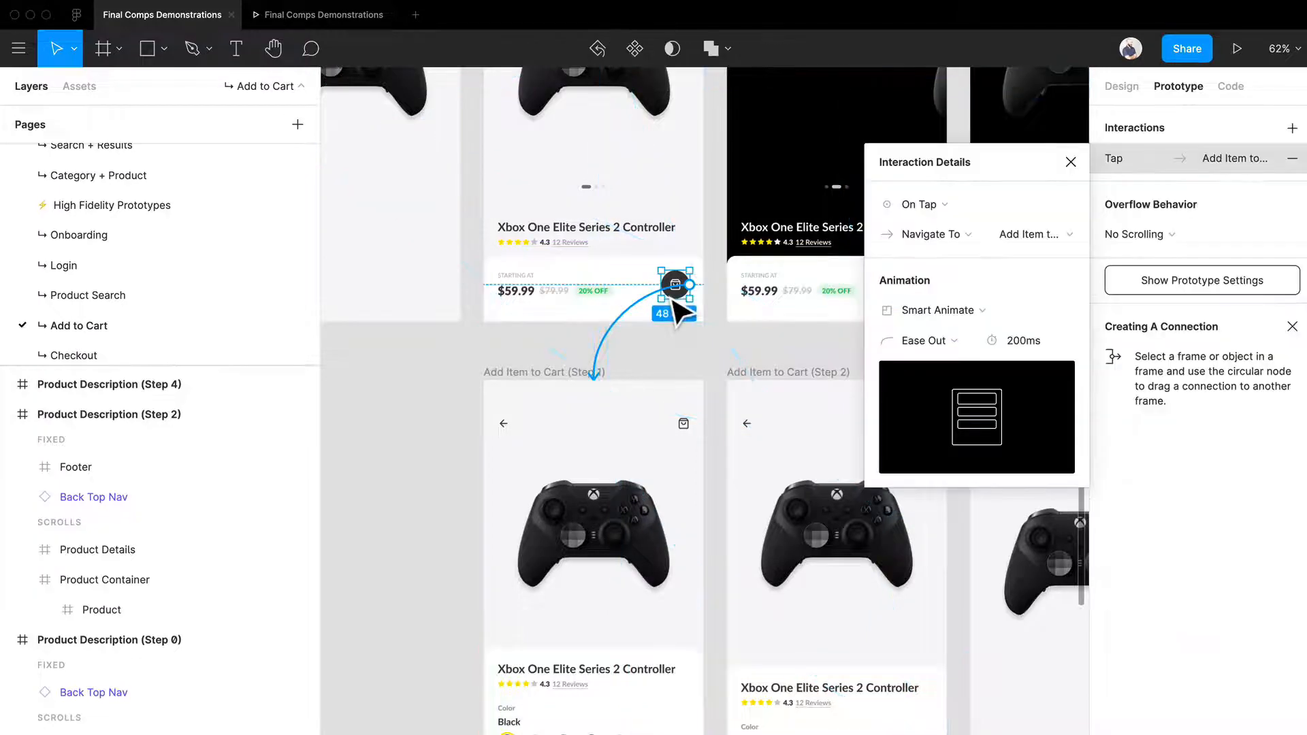
# Step: Follow the bag button's tap connection from Product Description (Step 1) to the Add Item to Cart (Step 1) frame
pyautogui.scroll(5, 671, 293)
pyautogui.moveTo(436, 300); pyautogui.dragTo(587, 286)
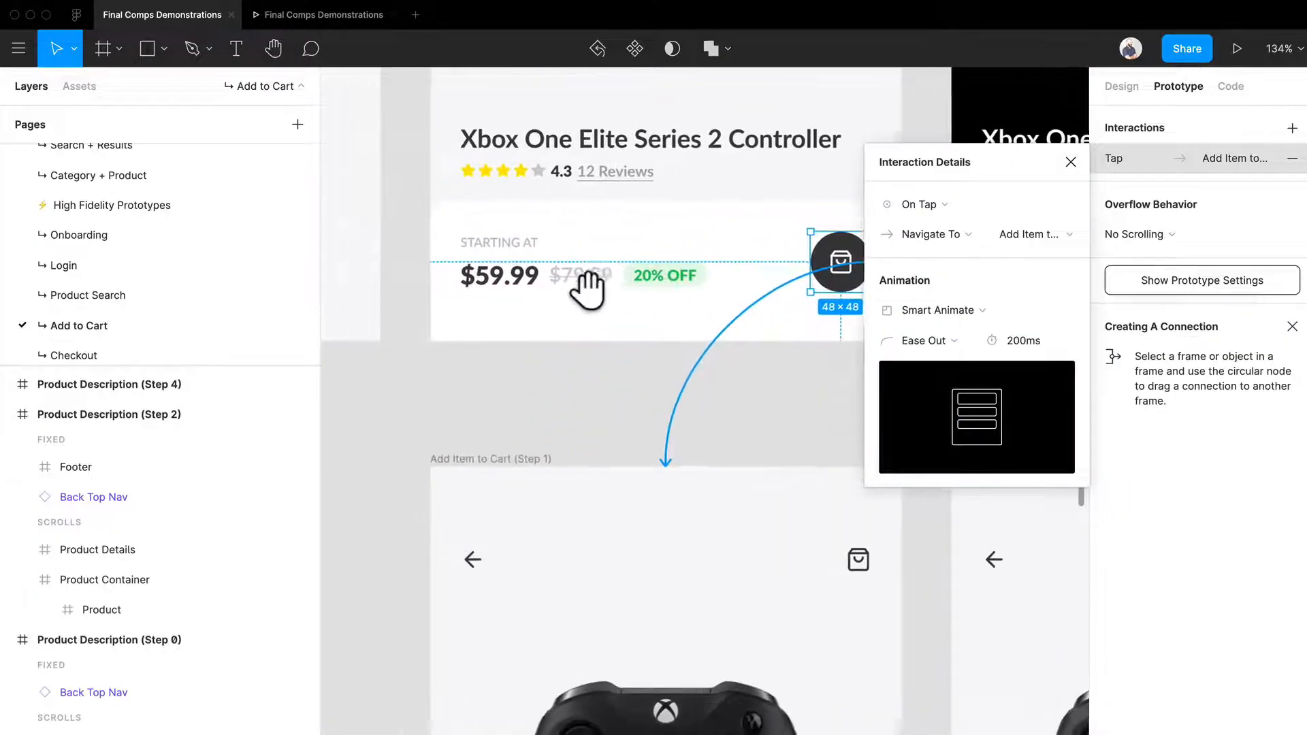
pyautogui.scroll(-2, 743, 372)
pyautogui.moveTo(747, 423); pyautogui.dragTo(529, 205)
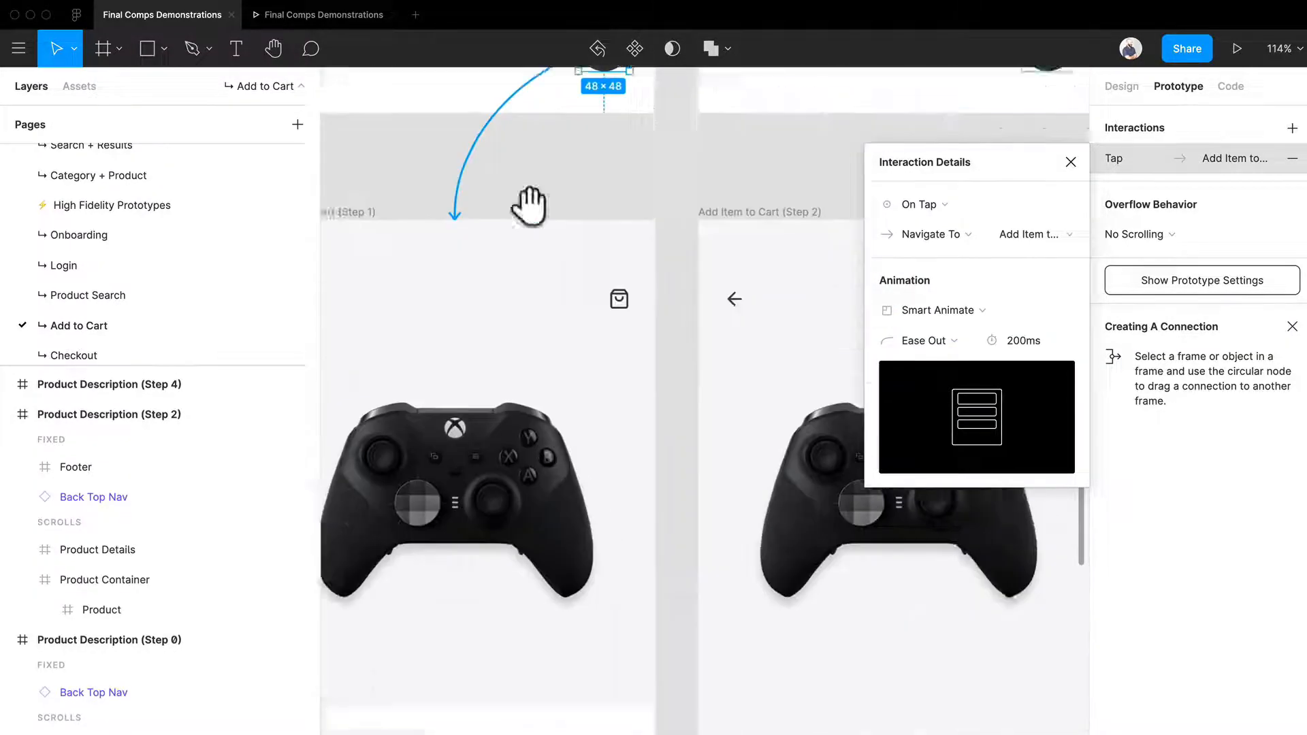
pyautogui.scroll(-5, 599, 266)
pyautogui.moveTo(637, 292); pyautogui.dragTo(713, 266)
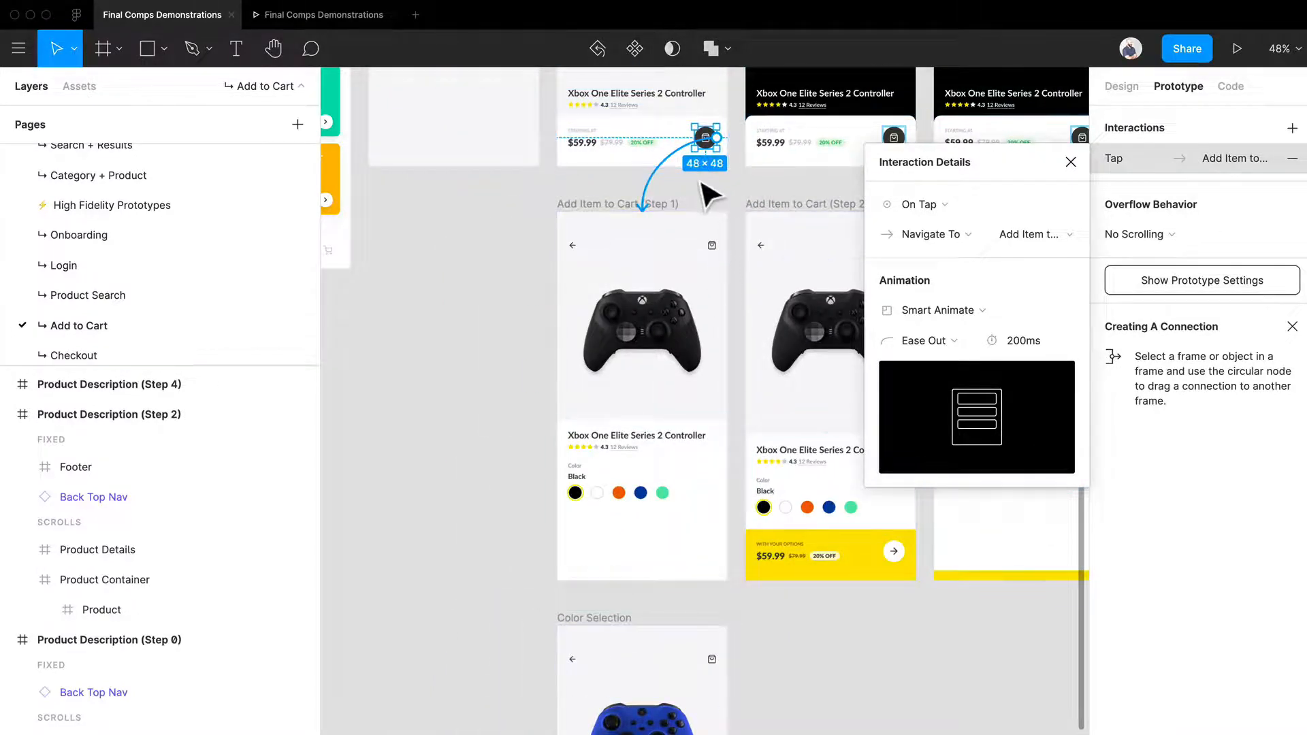
pyautogui.scroll(2, 709, 191)
pyautogui.moveTo(700, 176); pyautogui.dragTo(676, 352)
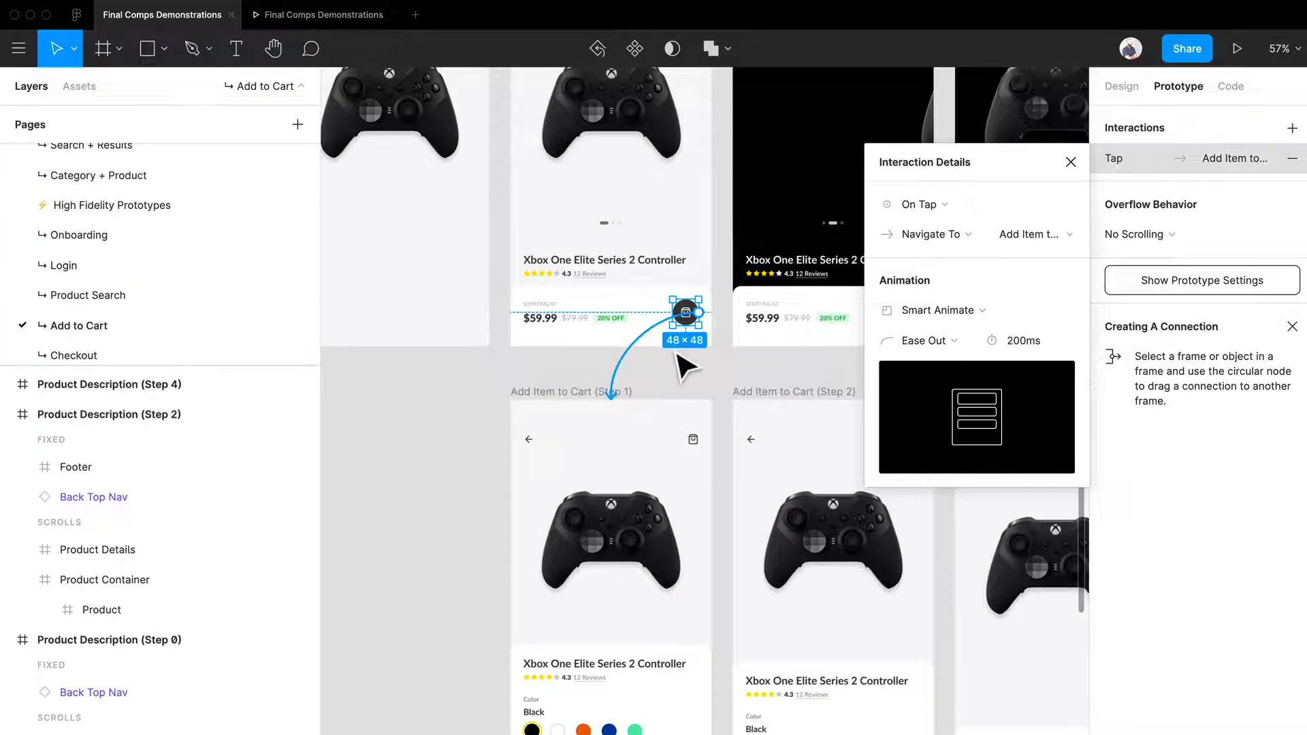
# Step: Compare the footer of Product Description (Step 1) with the expanded footer of Add Item to Cart (Step 1), alongside the Smart Animate settings
pyautogui.scroll(2, 678, 355)
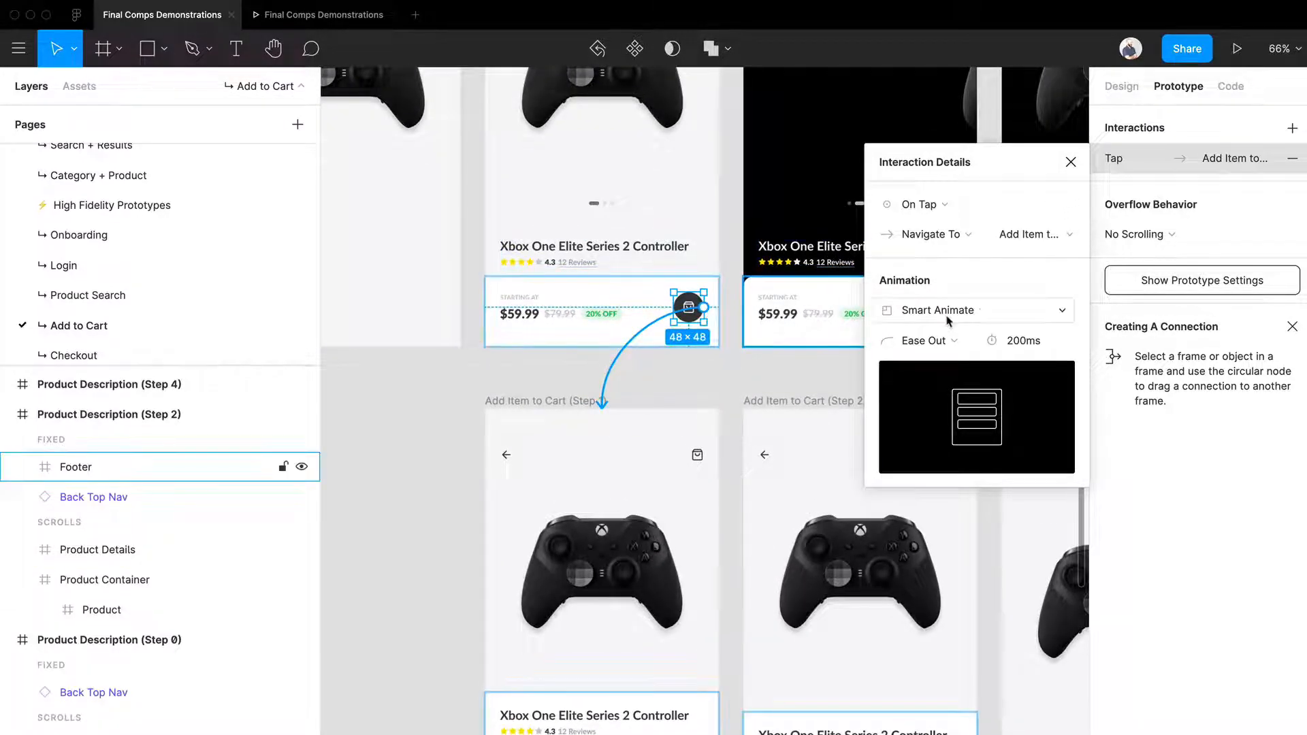
pyautogui.scroll(-5, 651, 411)
pyautogui.scroll(-3, 652, 410)
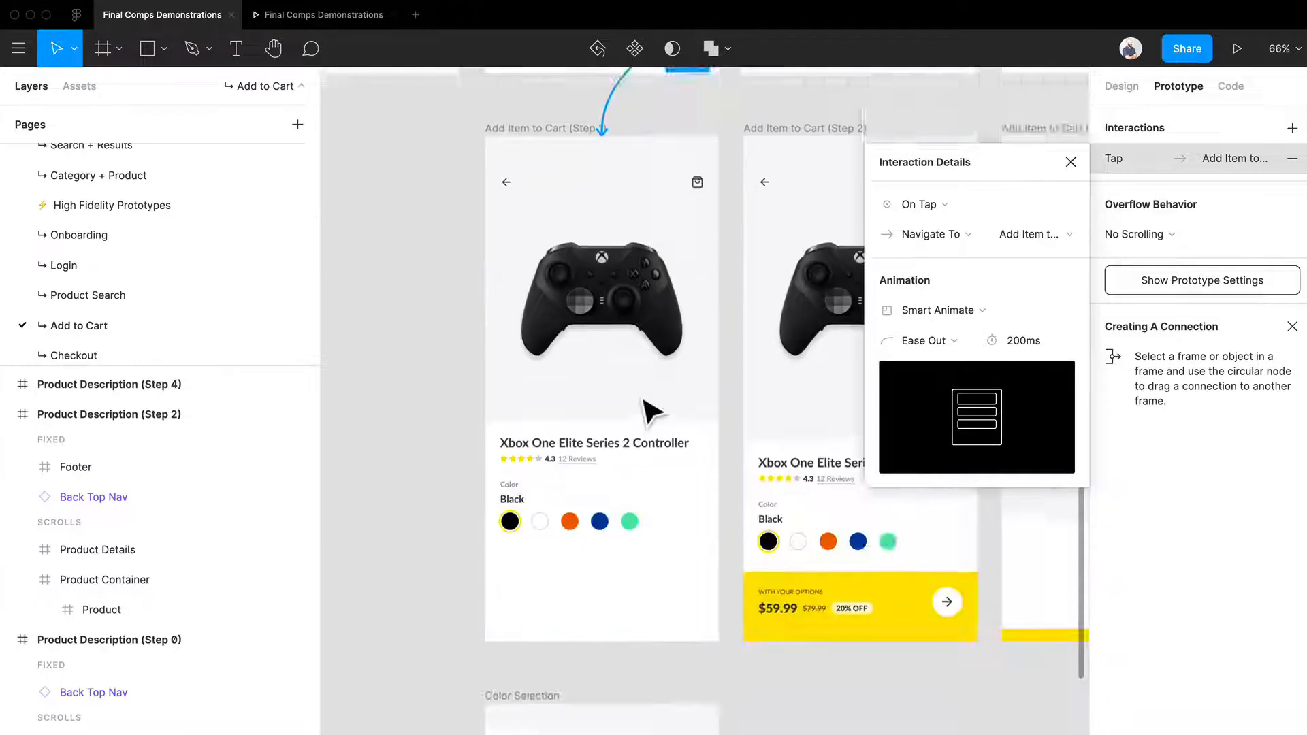
pyautogui.scroll(5, 655, 408)
pyautogui.scroll(-8, 681, 477)
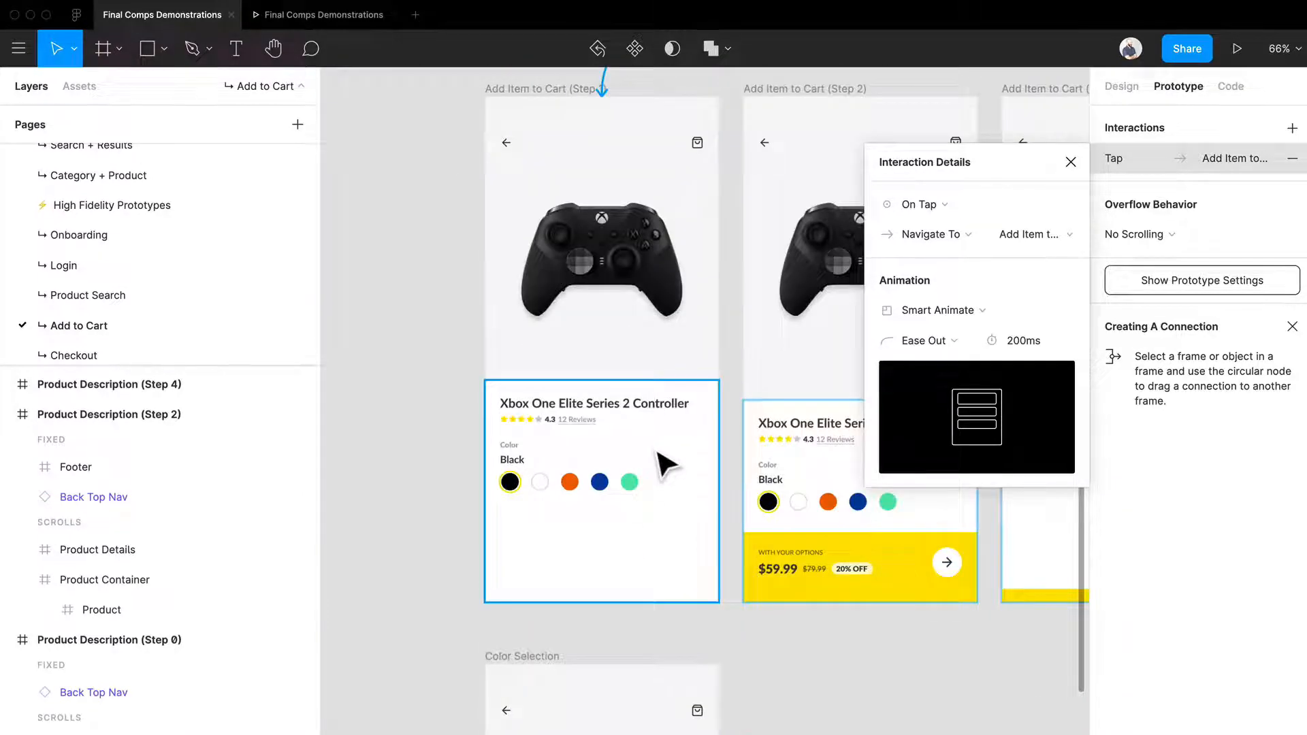
pyautogui.scroll(5, 661, 458)
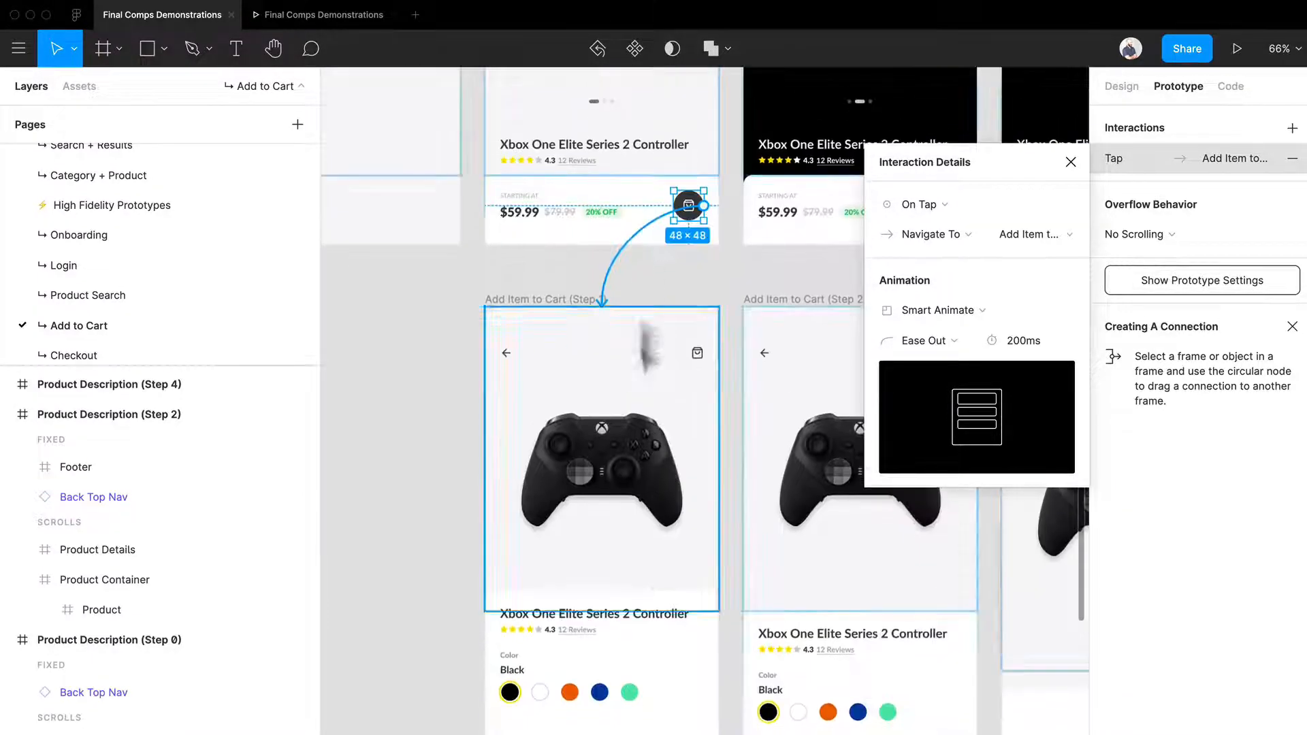
# Step: Inspect the Footer and its nested New Product Details layer in Add Item to Cart (Step 1)
pyautogui.click(648, 219)
pyautogui.click(620, 664)
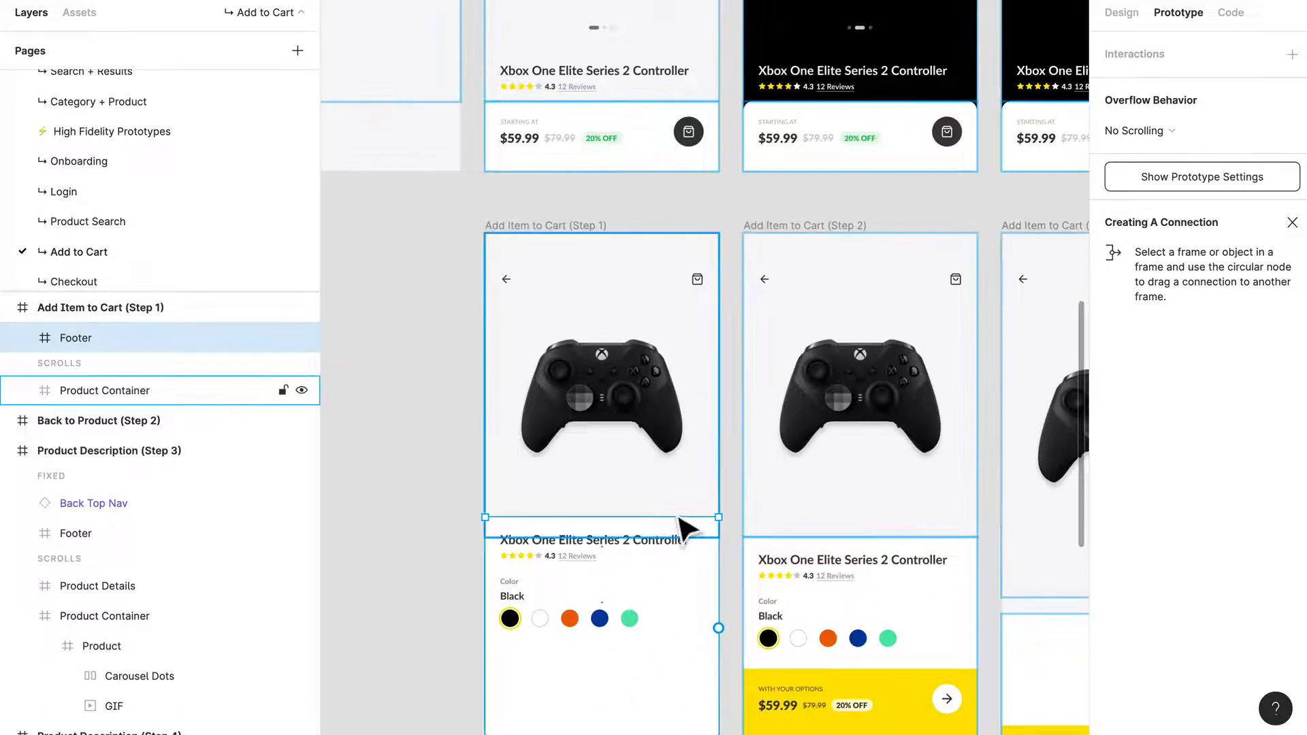
pyautogui.doubleClick(658, 554)
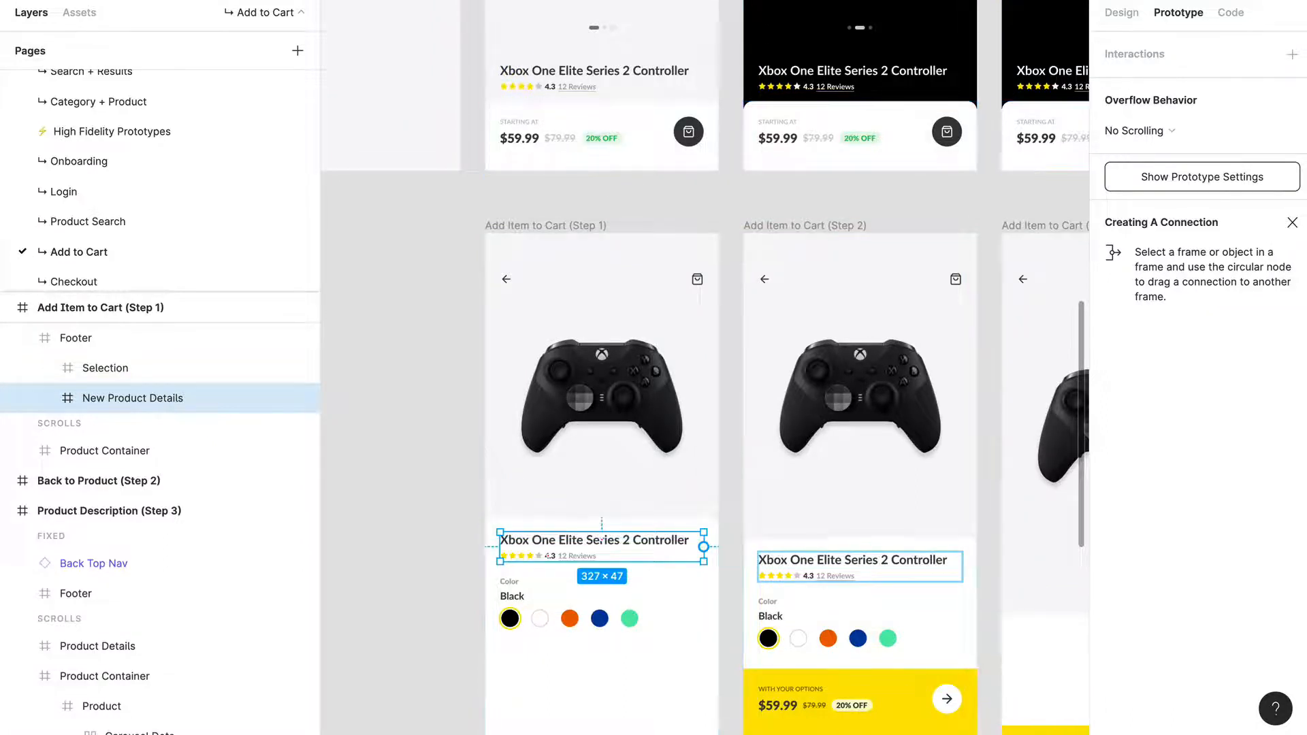
pyautogui.click(468, 520)
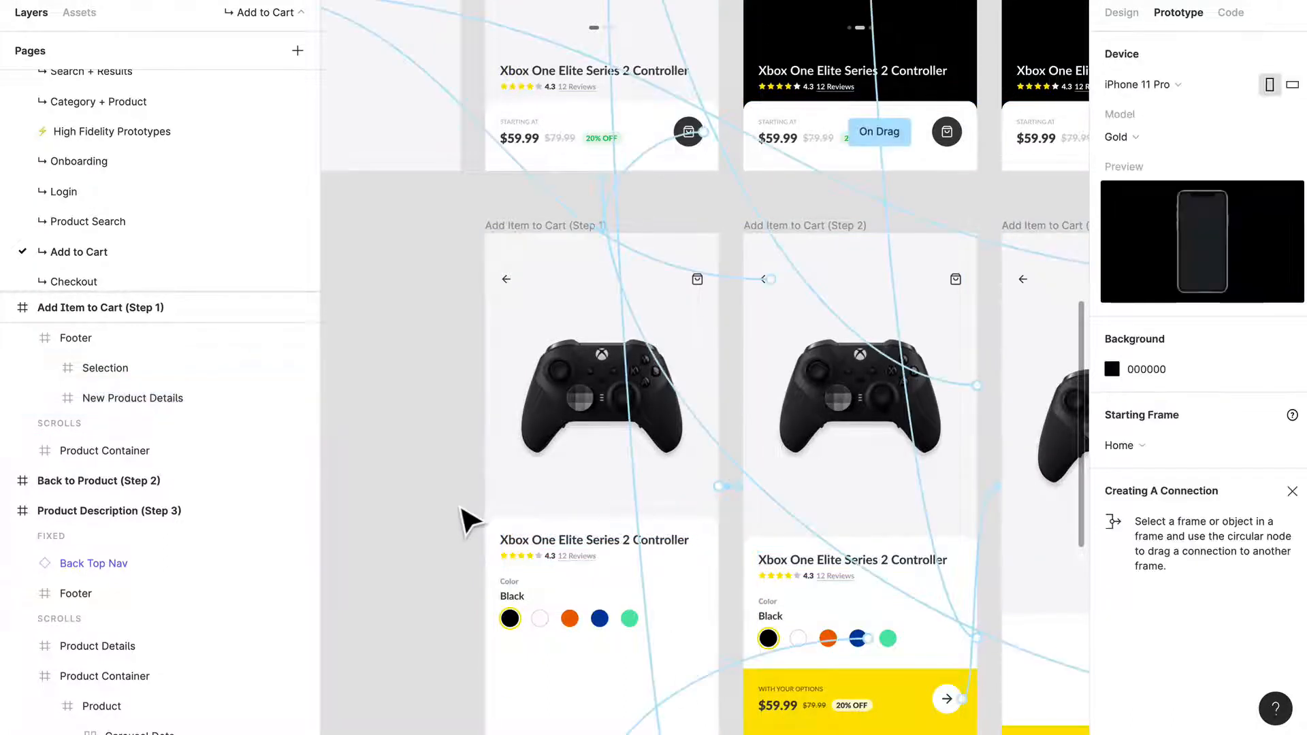
# Step: Compare the footer of Add Item to Cart (Step 1) with the footer and yellow price bar of Add Item to Cart (Step 2)
pyautogui.scroll(-2, 469, 521)
pyautogui.scroll(5, 535, 489)
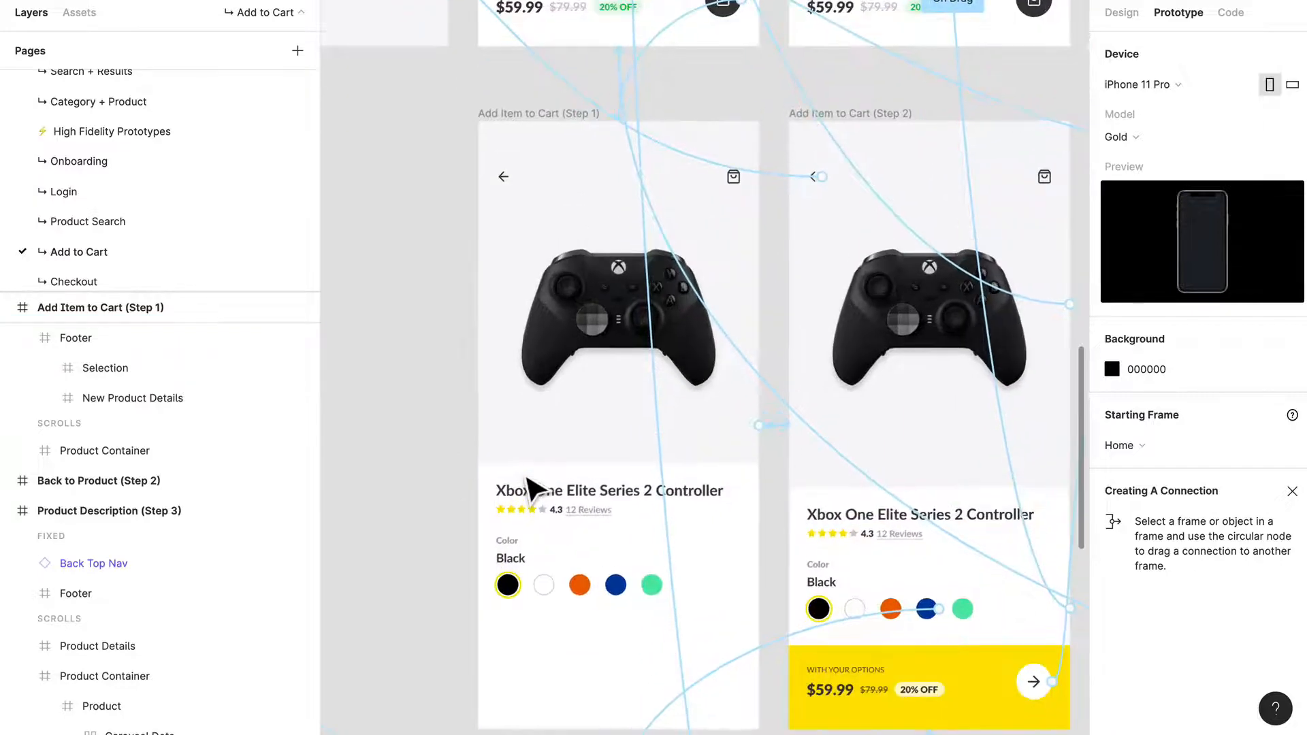
pyautogui.hscroll(6, 599, 513)
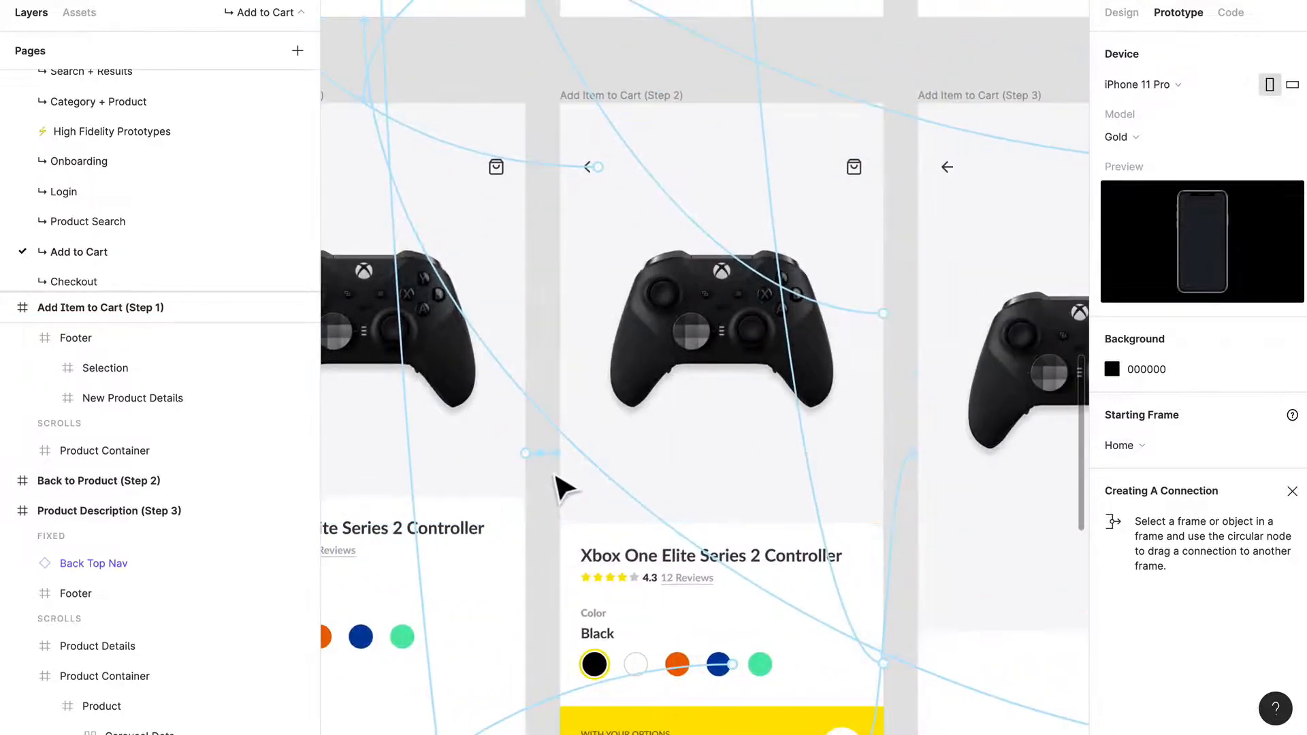
pyautogui.moveTo(493, 545); pyautogui.dragTo(870, 528)
pyautogui.moveTo(817, 657); pyautogui.dragTo(748, 543)
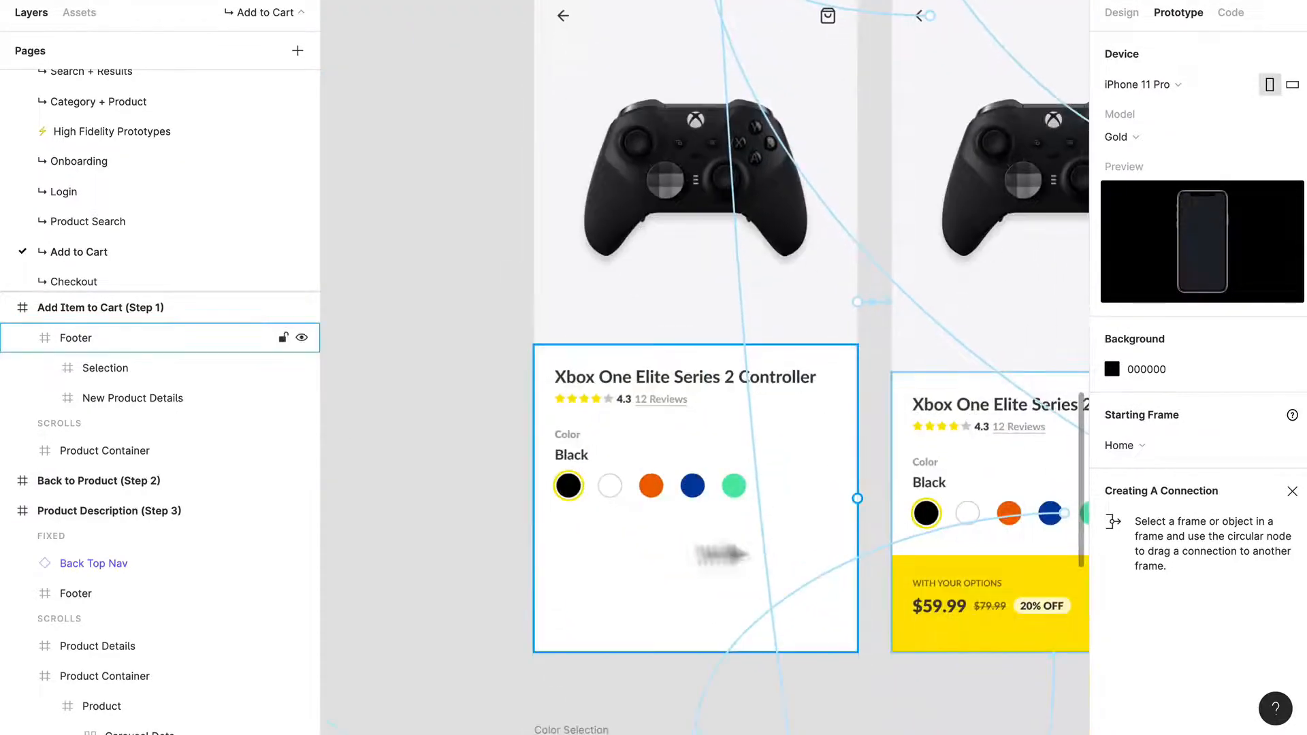
pyautogui.hscroll(4, 816, 502)
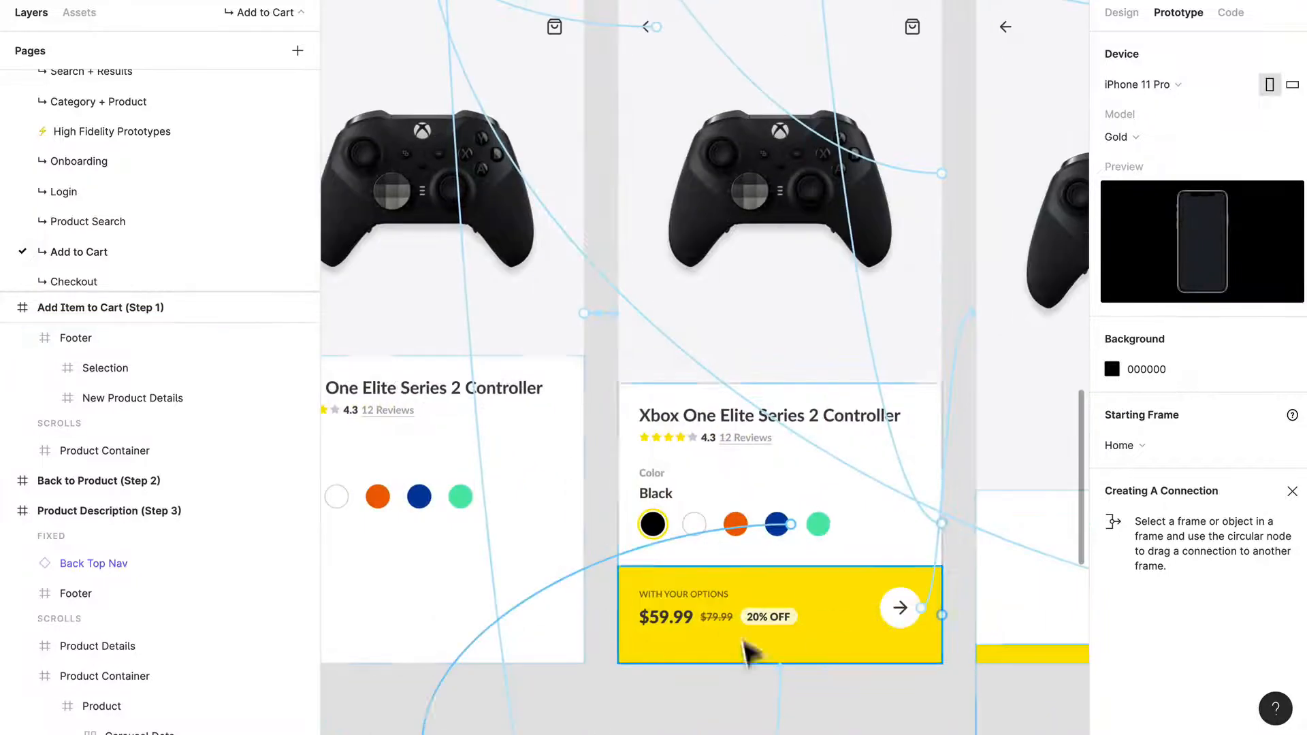
pyautogui.scroll(-3, 516, 567)
pyautogui.hscroll(-2, 515, 567)
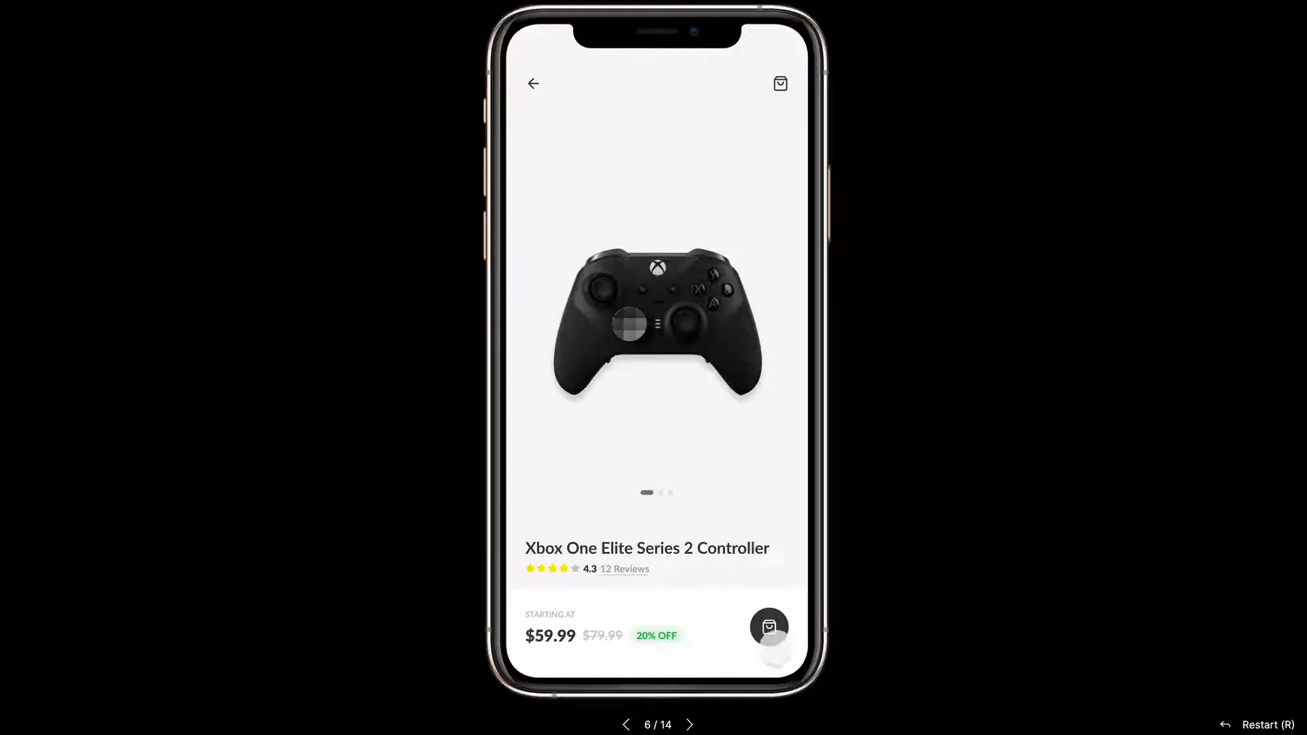
# Step: Switch to the prototype preview and replay the bag button's transition from the product description to the color options screen
pyautogui.click(767, 627)
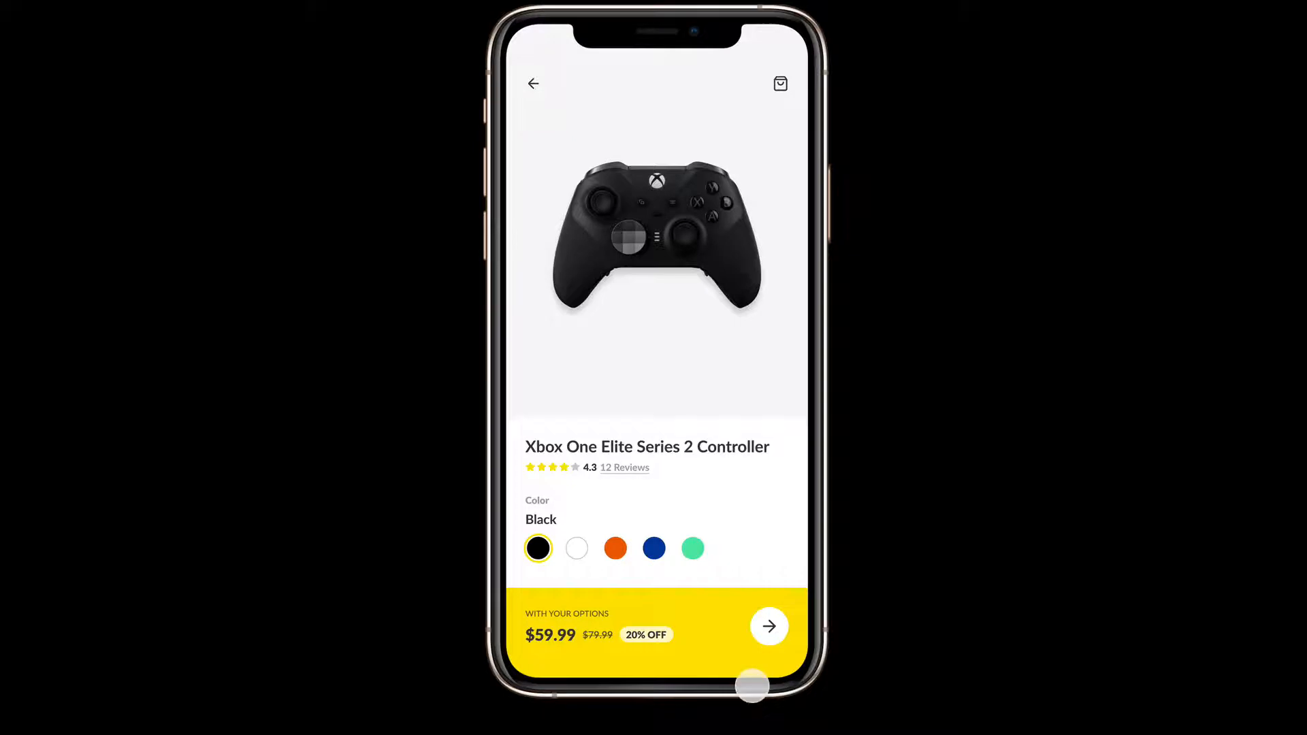
pyautogui.press('Left')
pyautogui.press('Left')
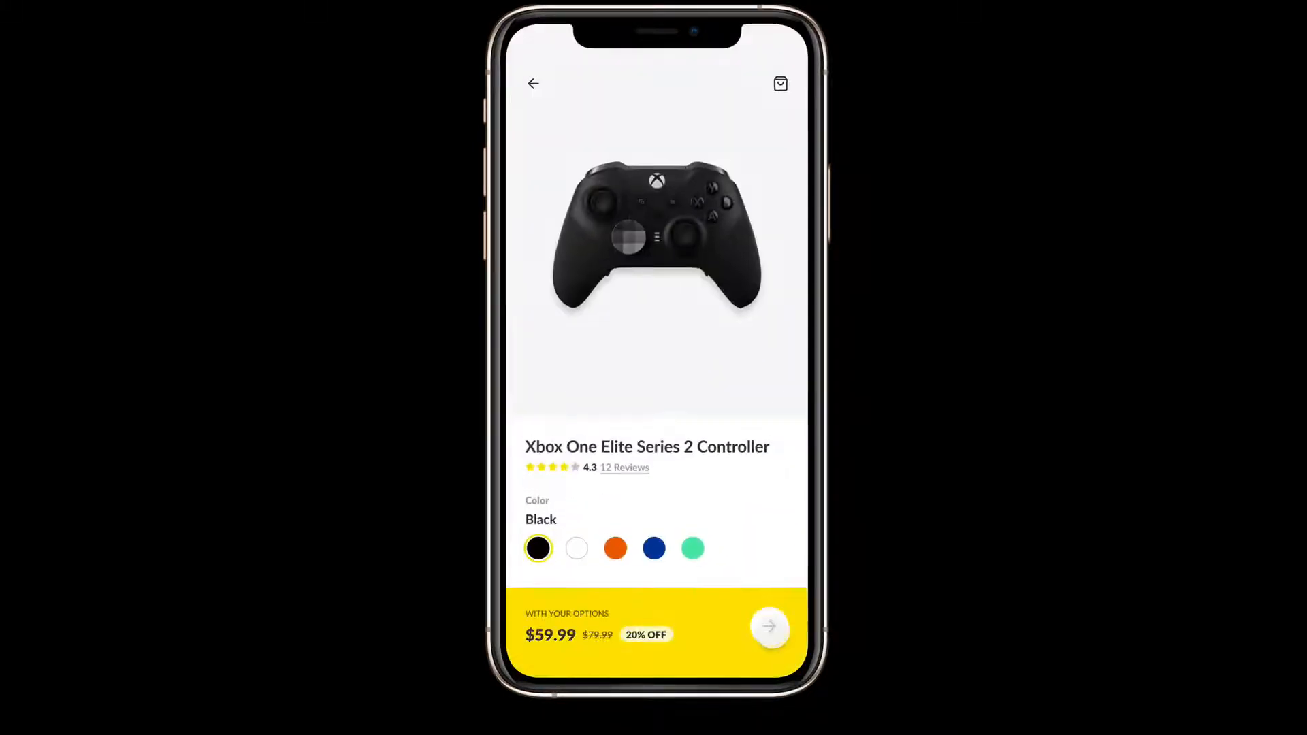
pyautogui.click(768, 625)
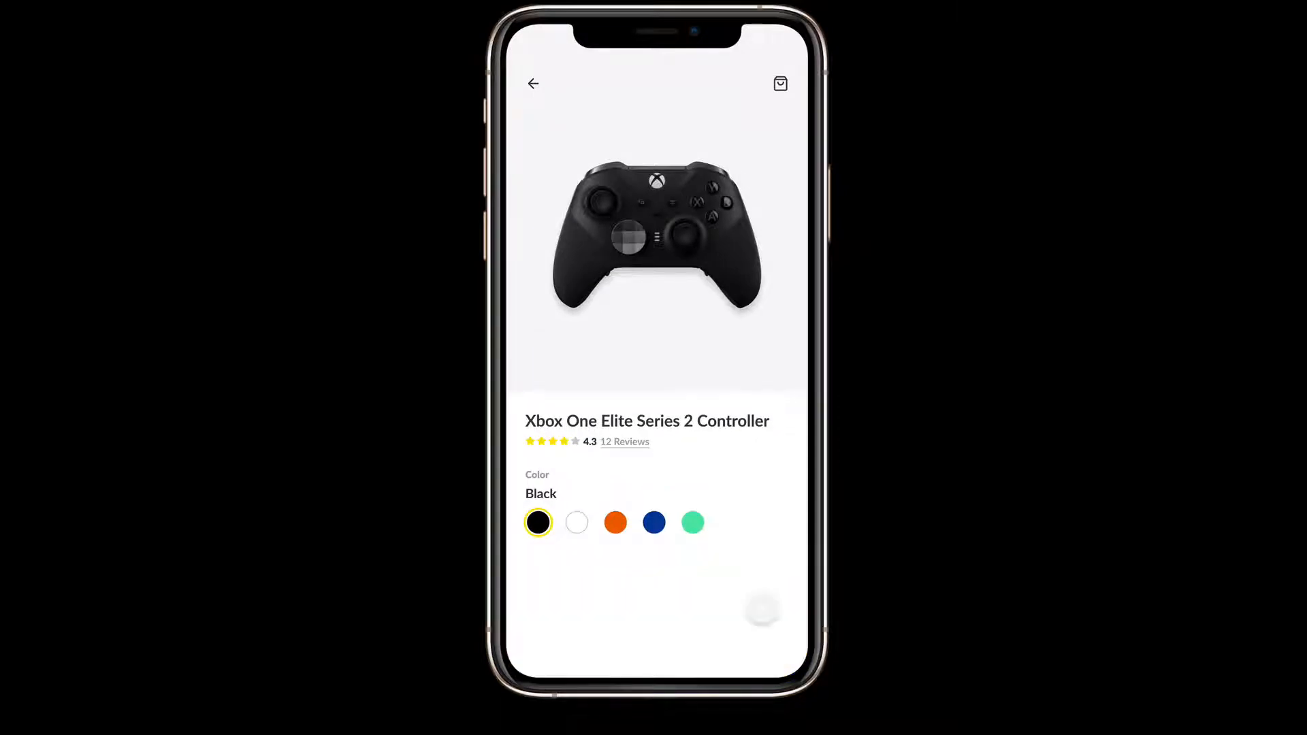
pyautogui.press('Left')
pyautogui.press('Left')
pyautogui.press('Left')
pyautogui.press('Left')
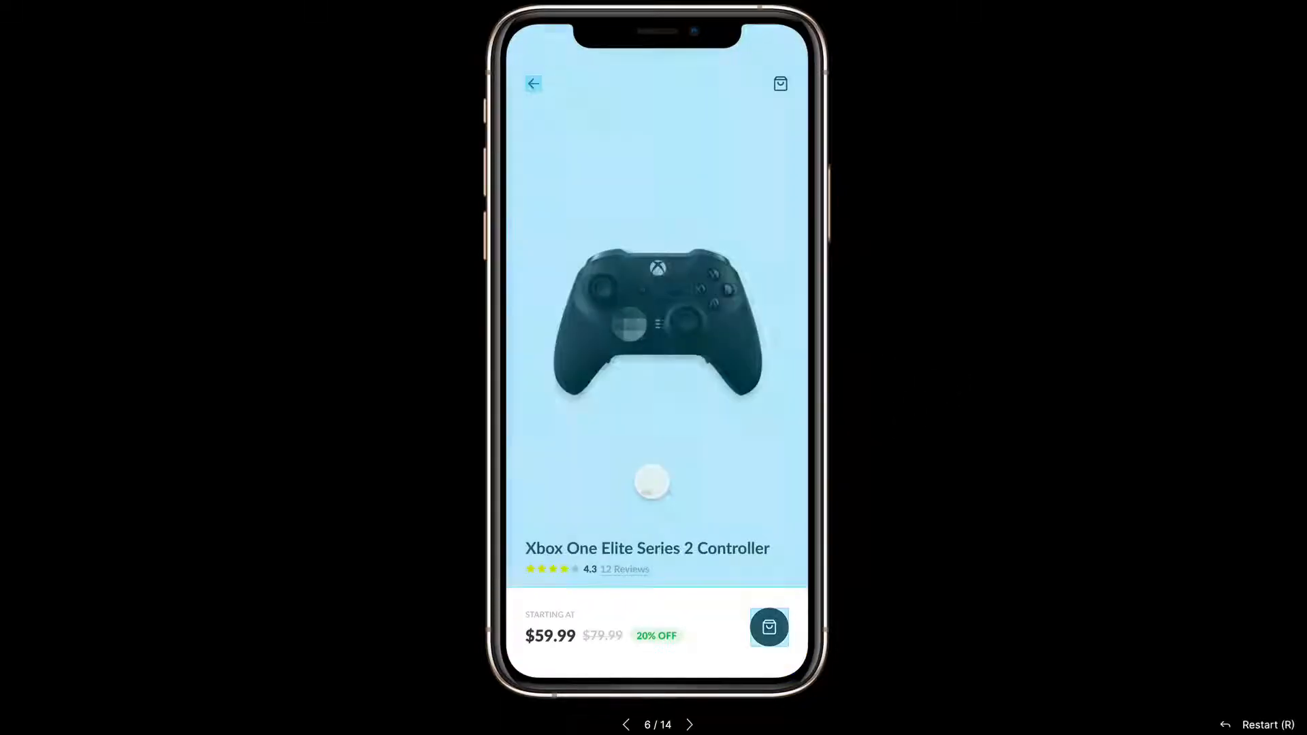
pyautogui.click(768, 625)
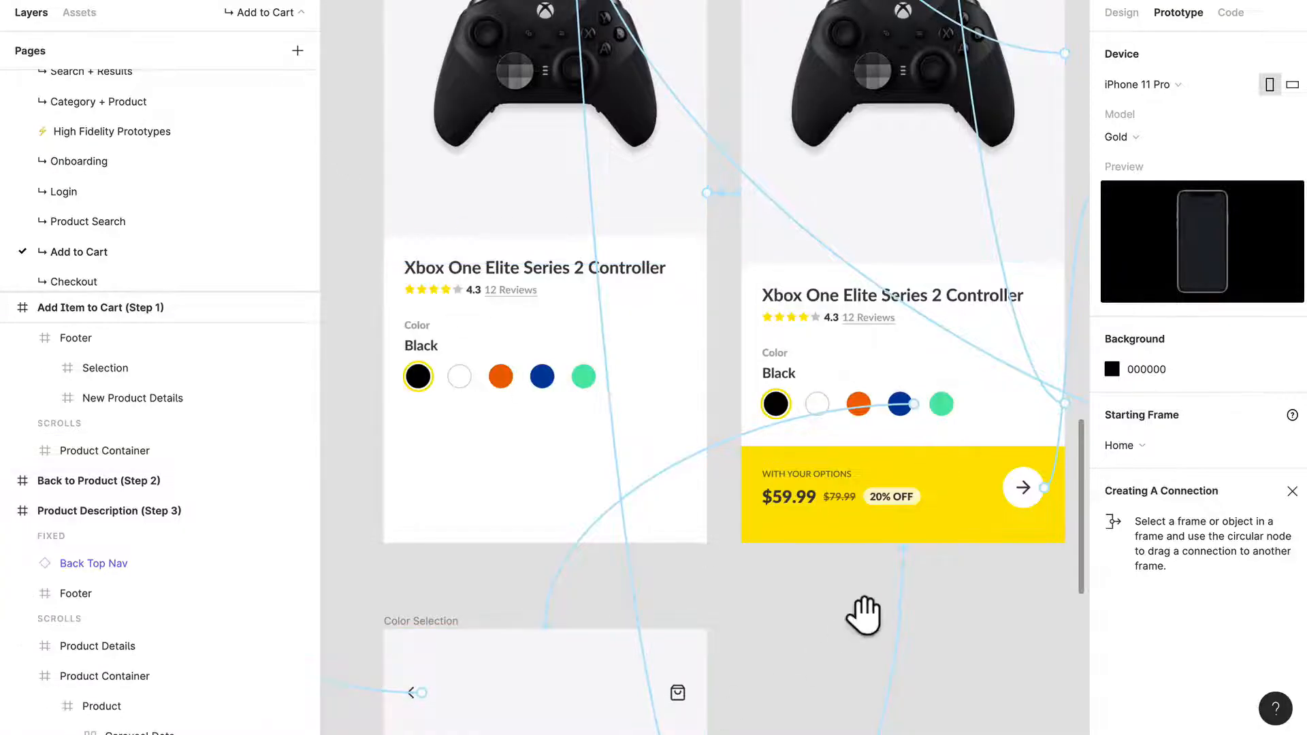
# Step: Return to the design file and examine the blue swatch's connection from Add Item to Cart (Step 2) to Color Selection
pyautogui.moveTo(860, 613); pyautogui.dragTo(644, 583)
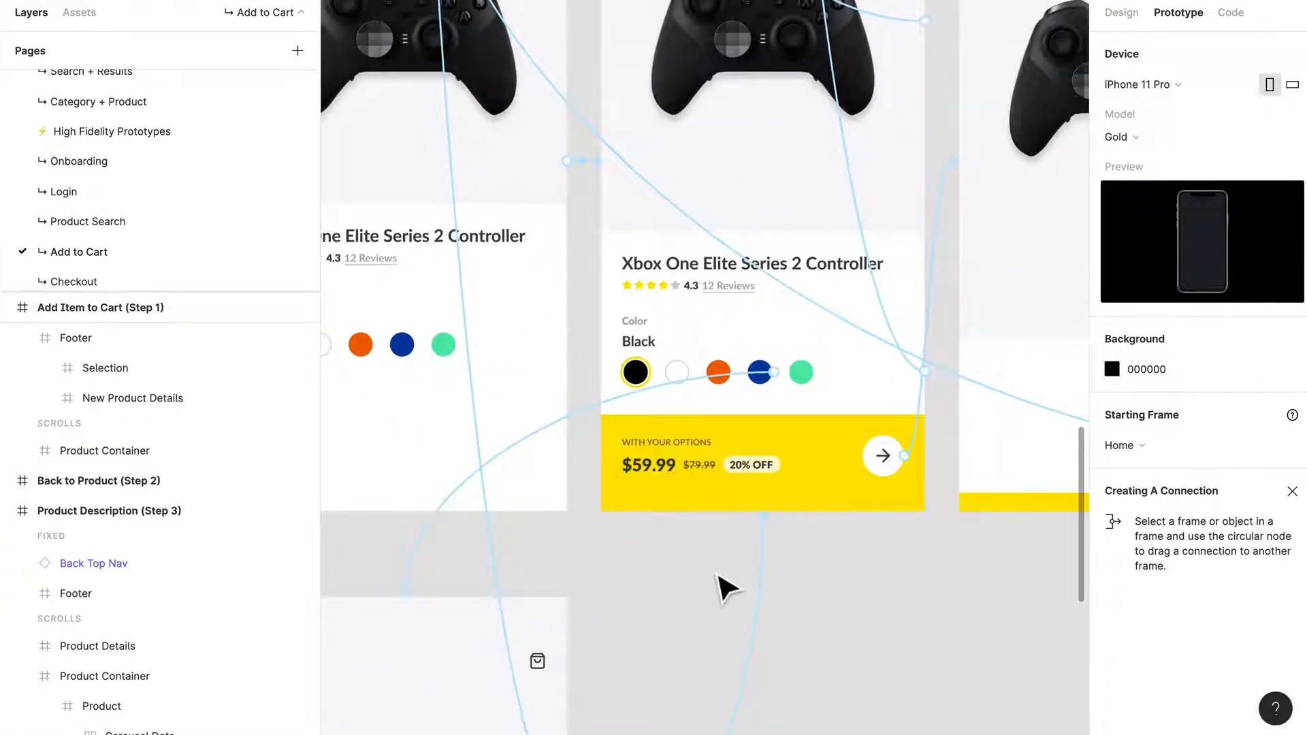
pyautogui.scroll(-1, 723, 586)
pyautogui.scroll(-2, 744, 517)
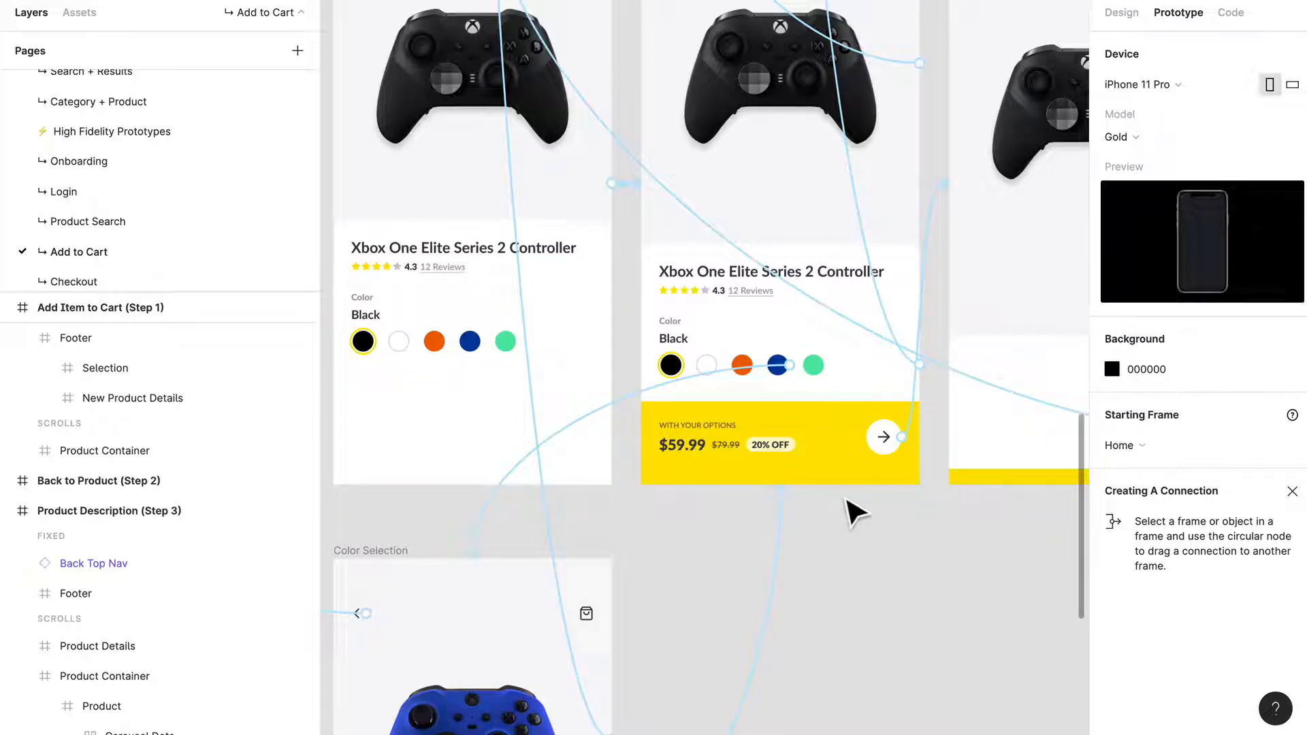
pyautogui.moveTo(804, 561); pyautogui.dragTo(737, 491)
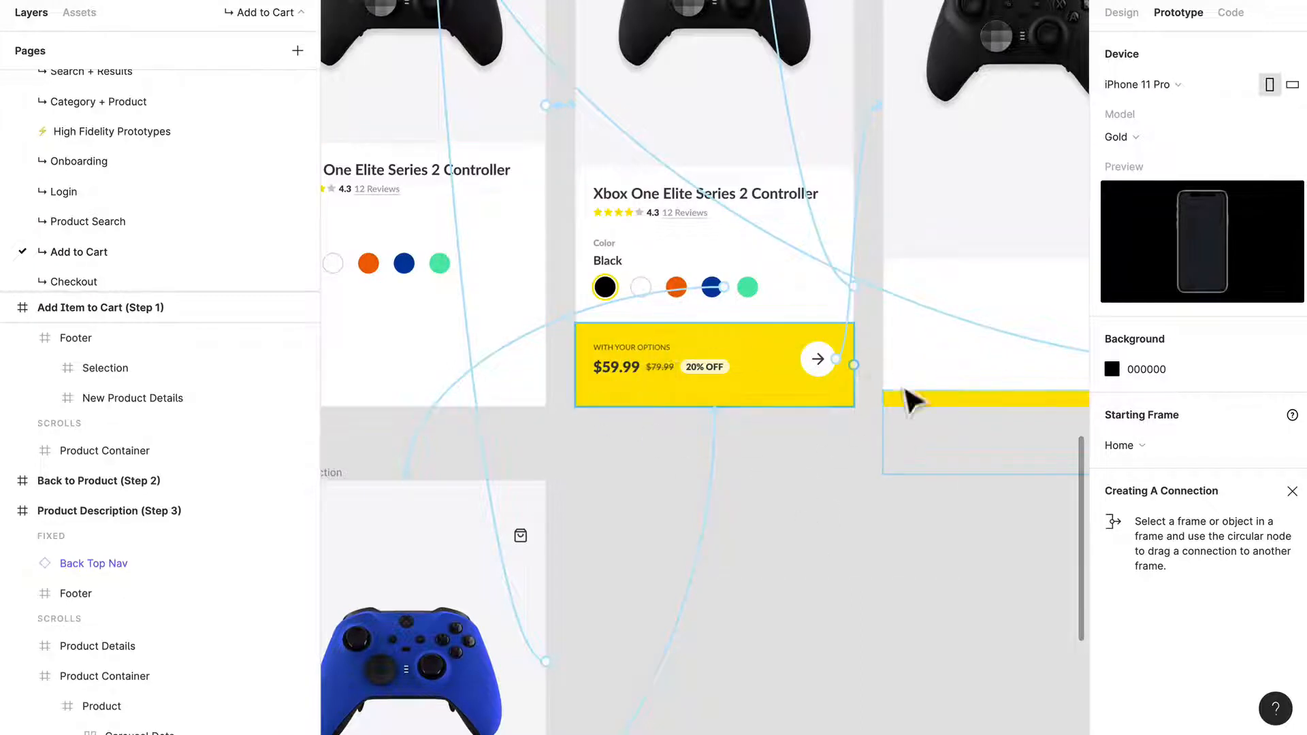
# Step: In the prototype preview, test the color selection by switching the controller between blue and black
pyautogui.hotkey('ctrl', 'Tab')
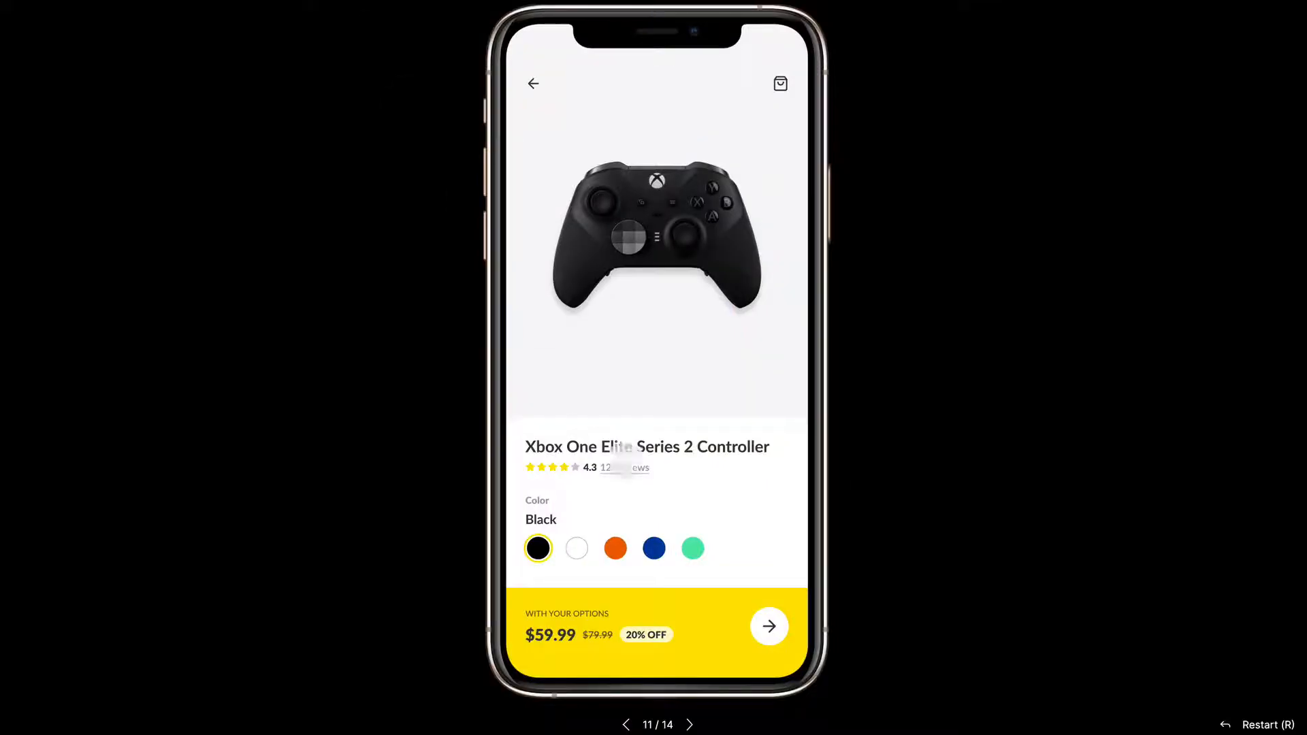
pyautogui.click(689, 512)
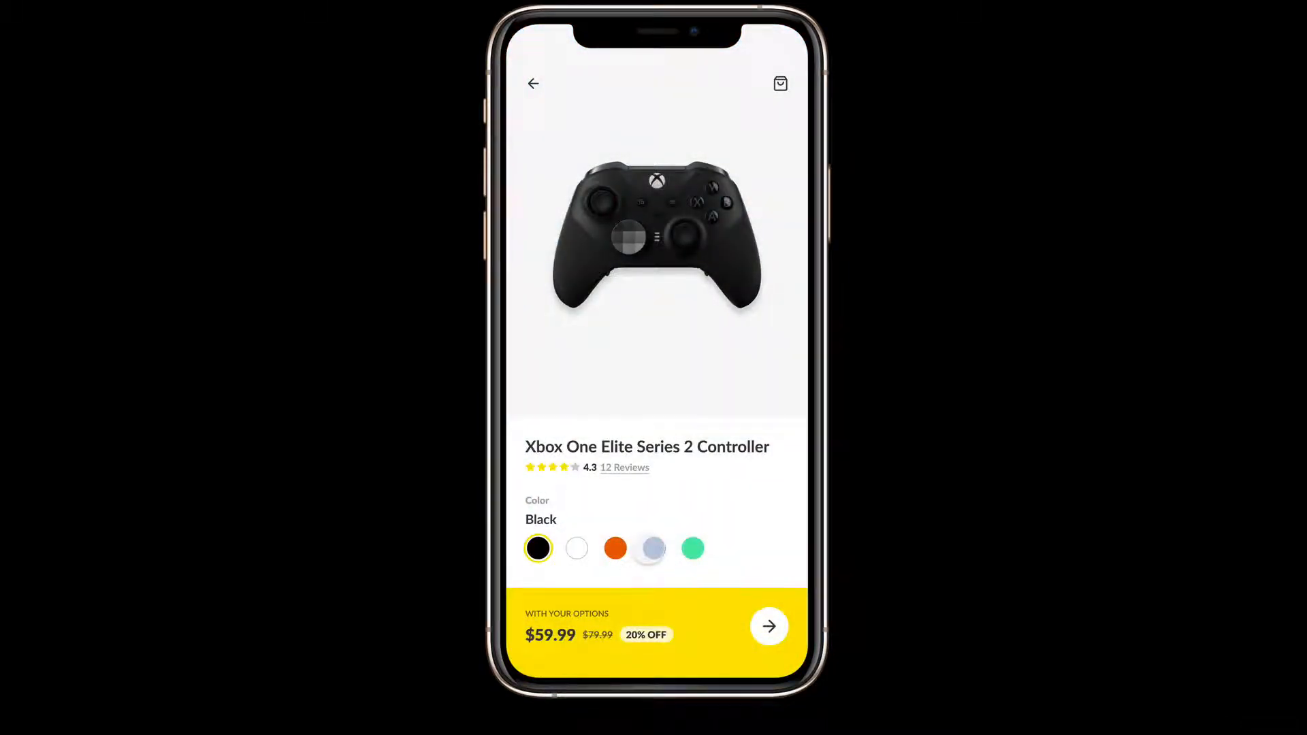
pyautogui.click(655, 548)
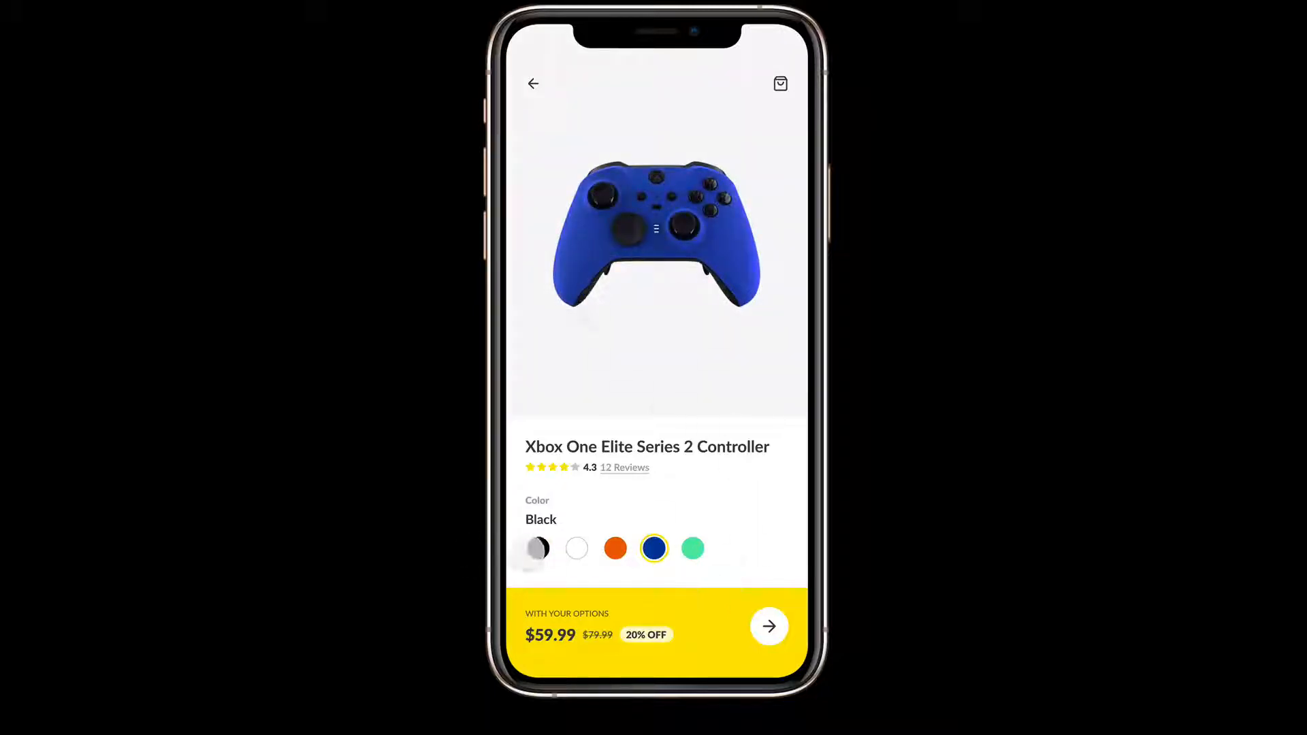
pyautogui.click(538, 548)
pyautogui.click(654, 548)
pyautogui.click(538, 549)
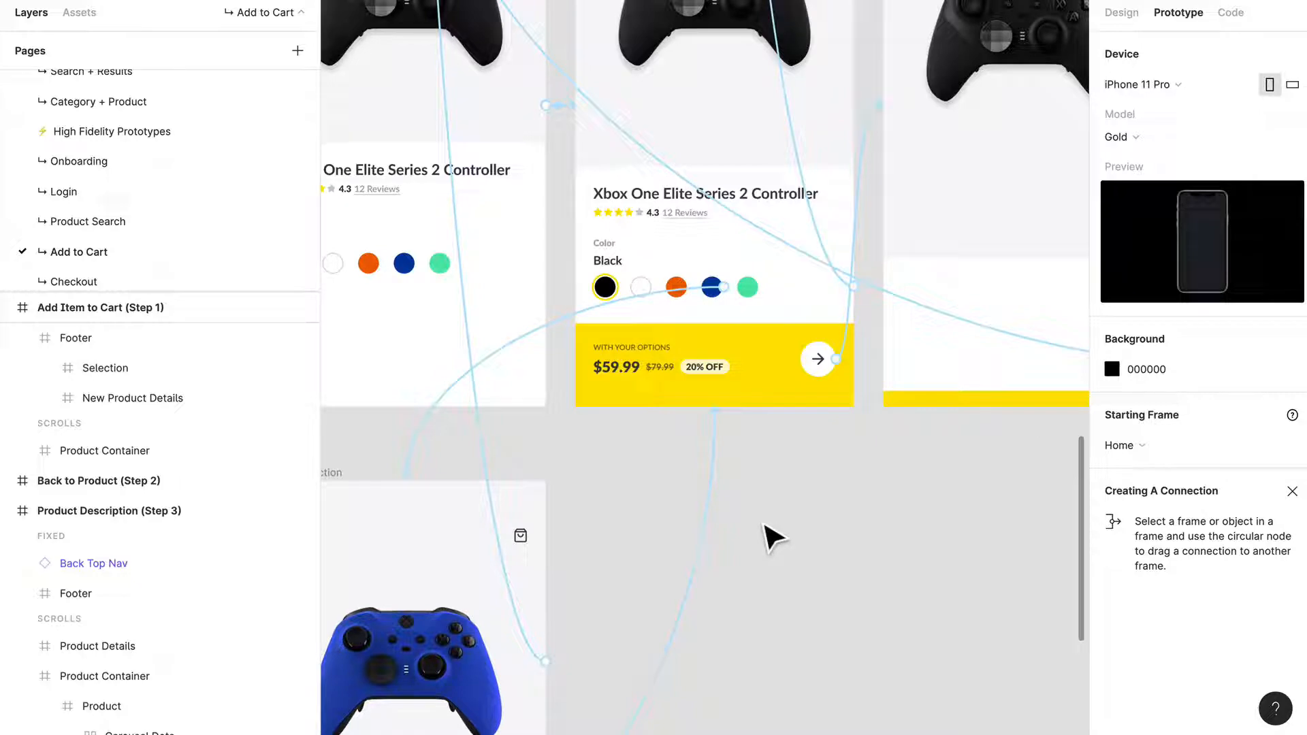
# Step: Return to the design file and compare the Add Item to Cart frames from Step 2 through Step 4, following their connections
pyautogui.scroll(-5, 763, 524)
pyautogui.moveTo(772, 536); pyautogui.dragTo(634, 379)
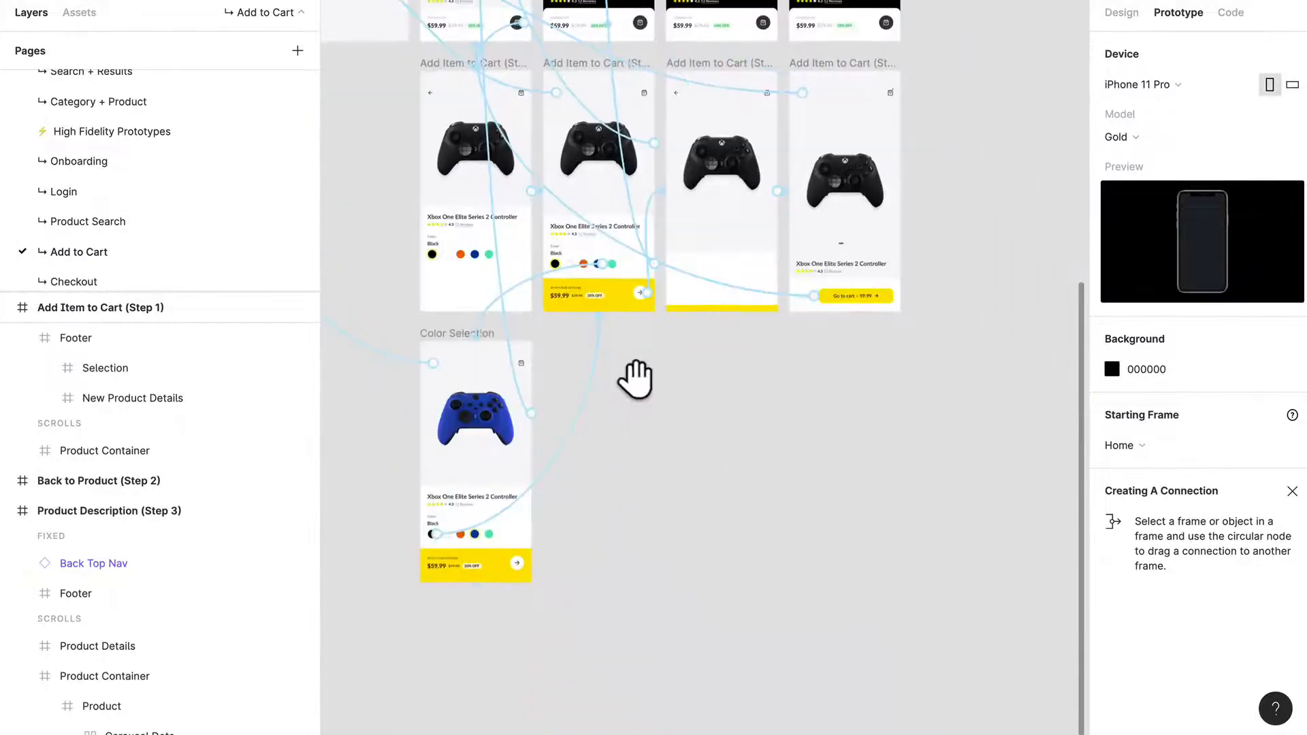
pyautogui.scroll(1, 652, 348)
pyautogui.scroll(3, 653, 349)
pyautogui.scroll(3, 677, 452)
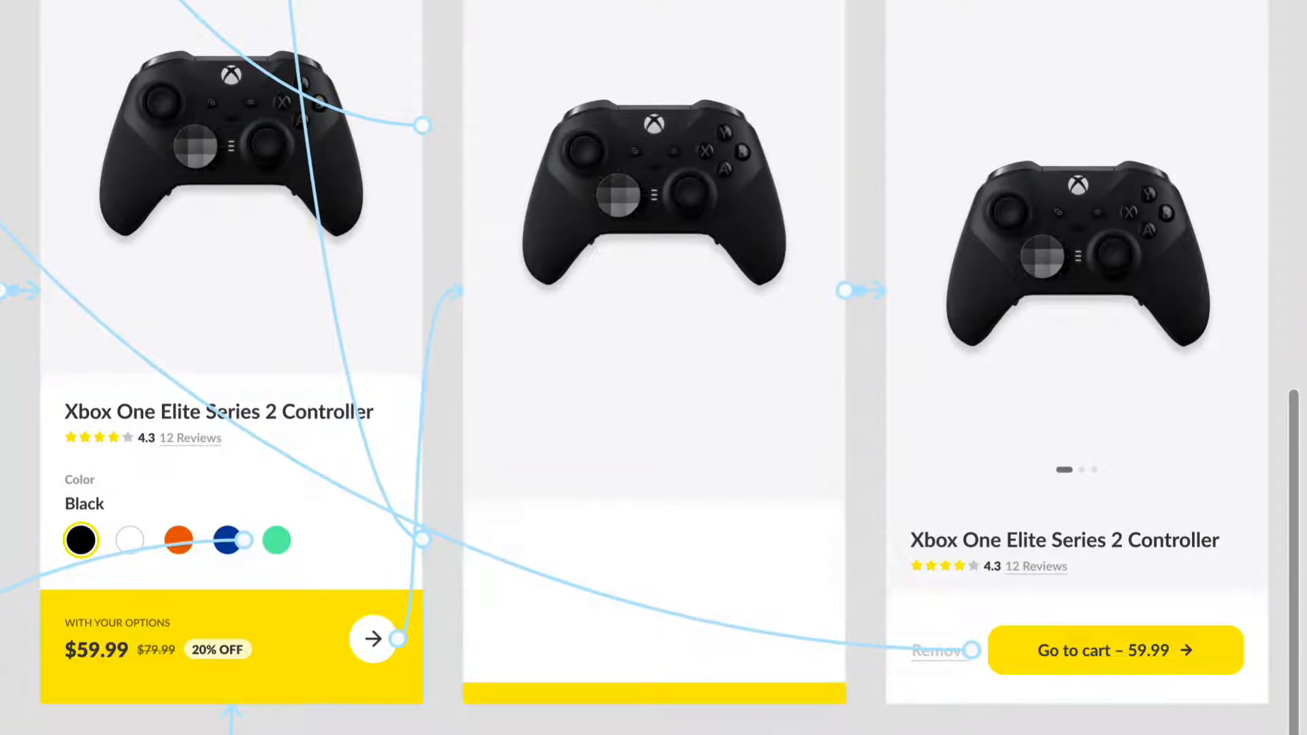
pyautogui.hscroll(5, 653, 367)
pyautogui.hscroll(-6, 654, 367)
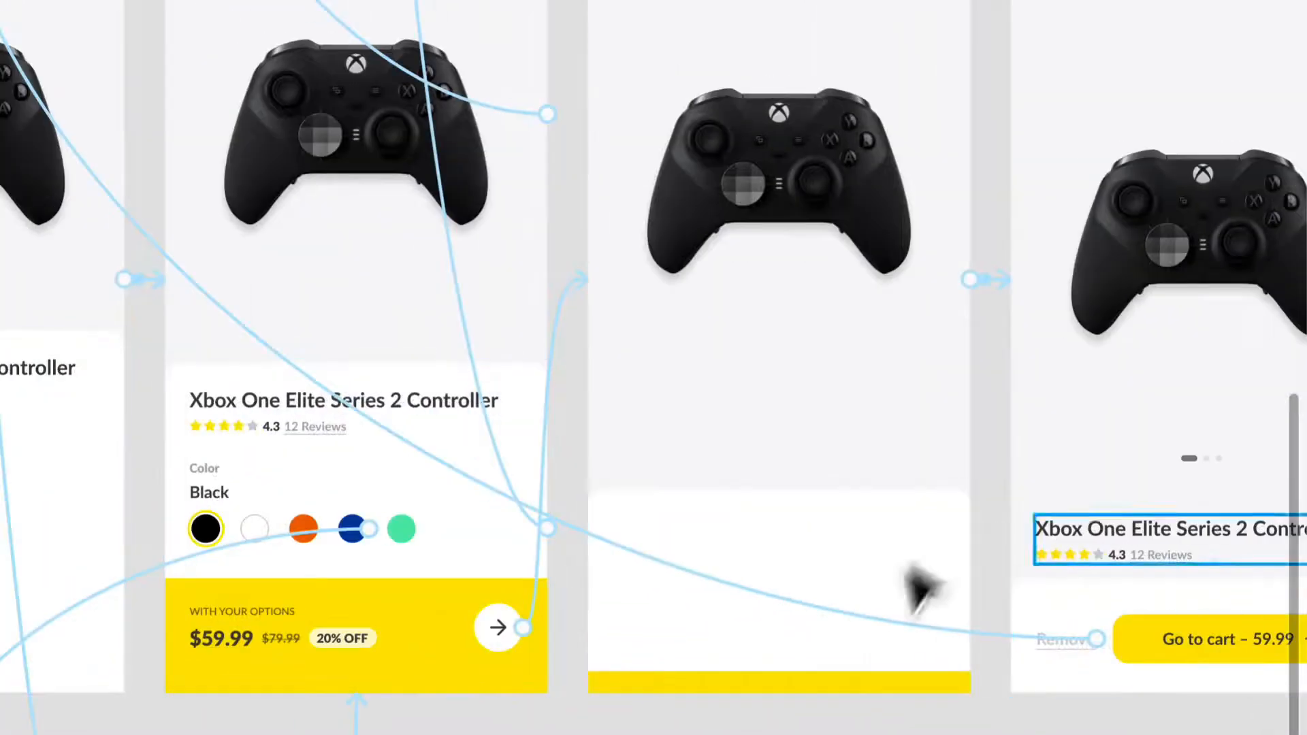
pyautogui.hscroll(5, 803, 555)
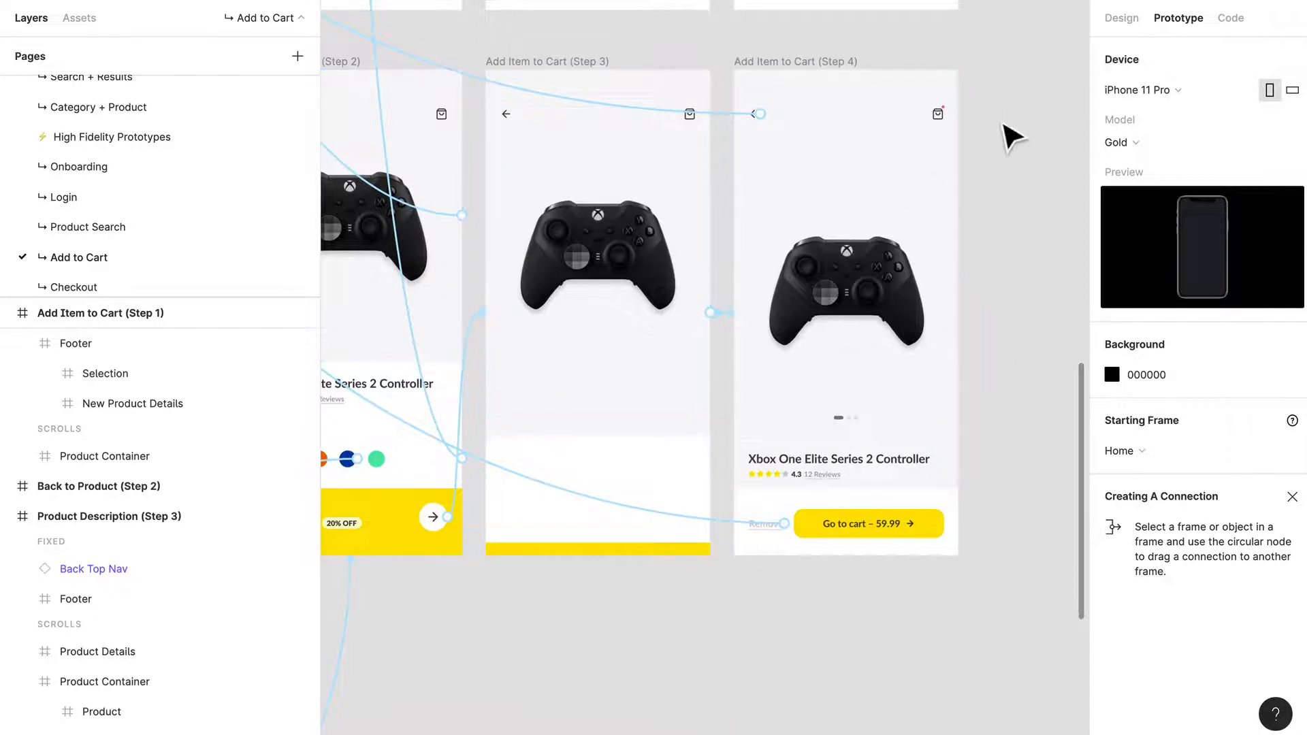
# Step: Inspect the red notification dot on the bag icon in the header of Add Item to Cart (Step 4)
pyautogui.scroll(3, 998, 136)
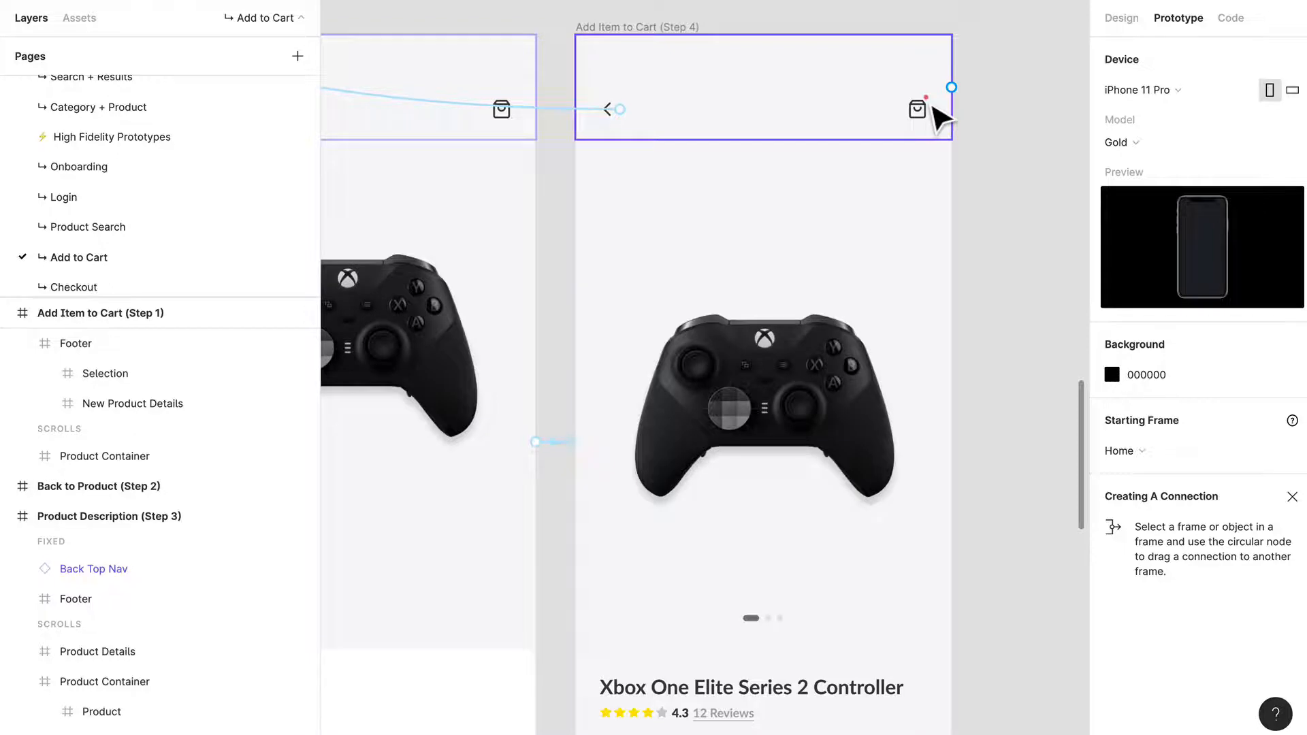
pyautogui.scroll(5, 934, 110)
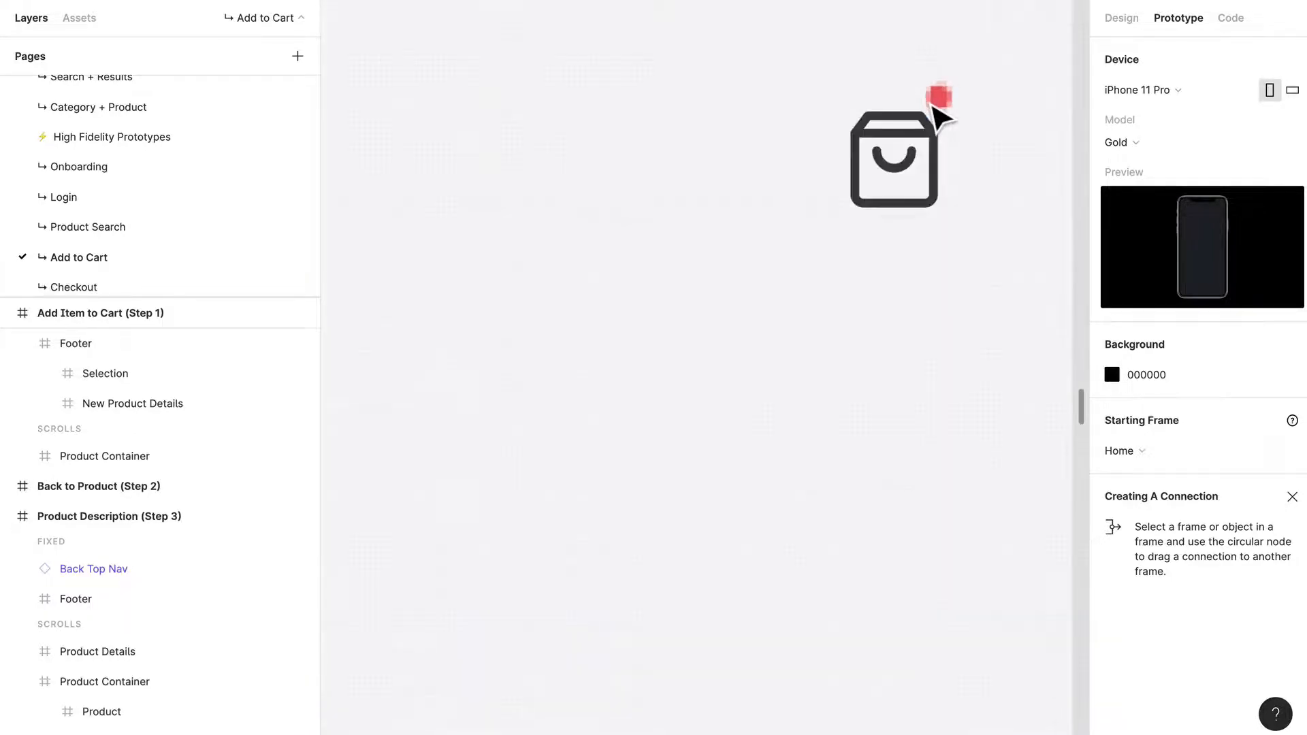
pyautogui.scroll(-5, 970, 126)
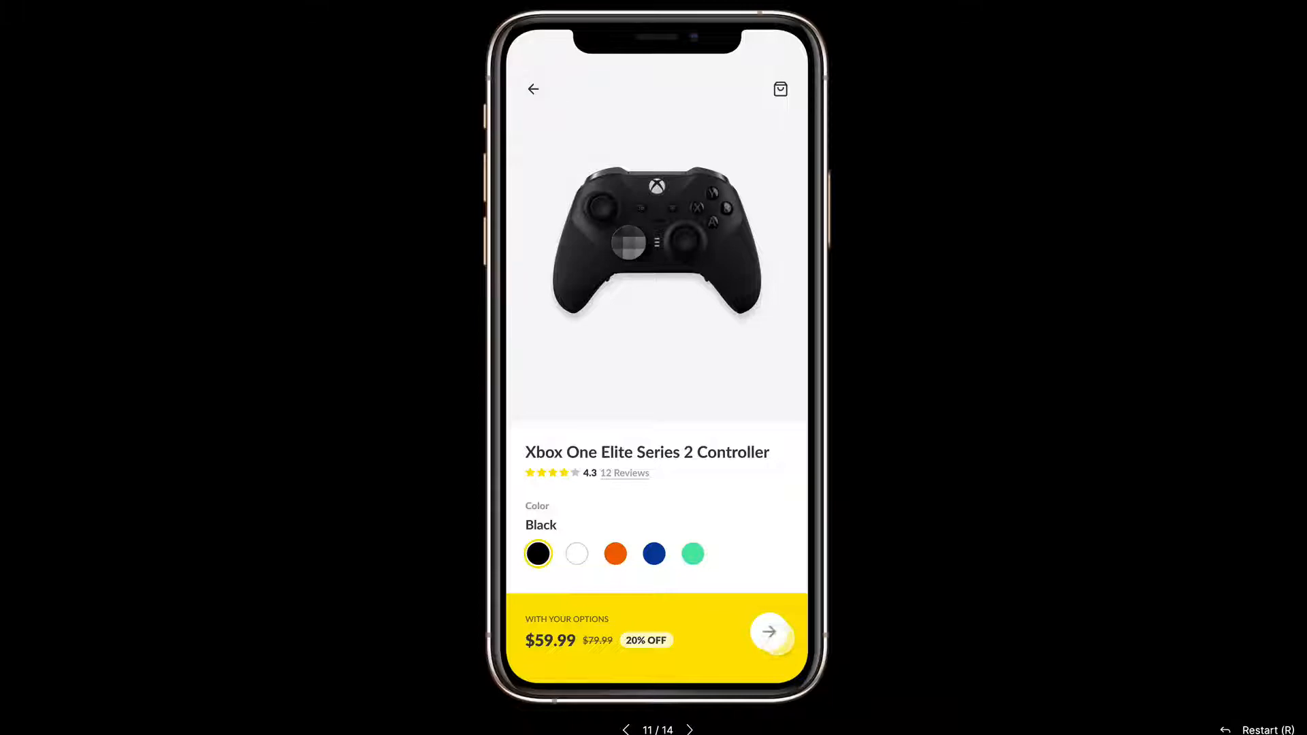
# Step: In the prototype preview, add the black controller to the cart and remove it again
pyautogui.click(771, 632)
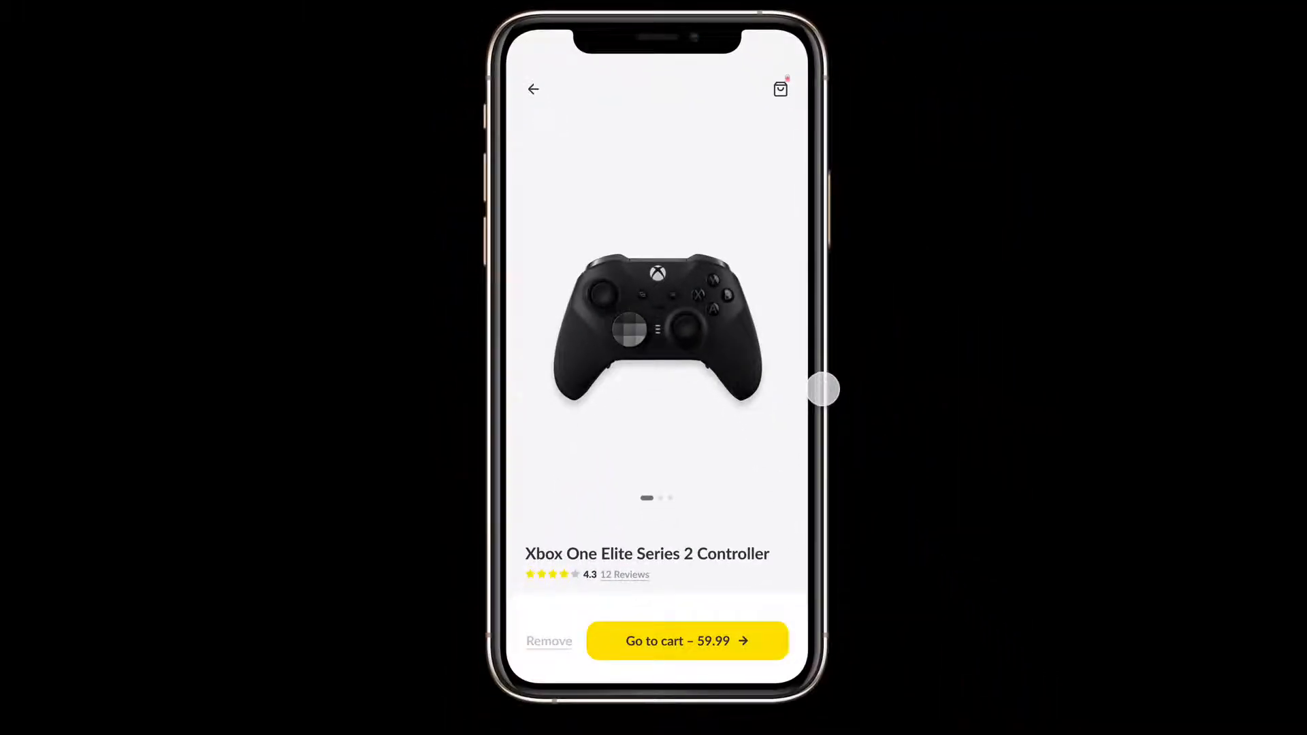
pyautogui.click(781, 92)
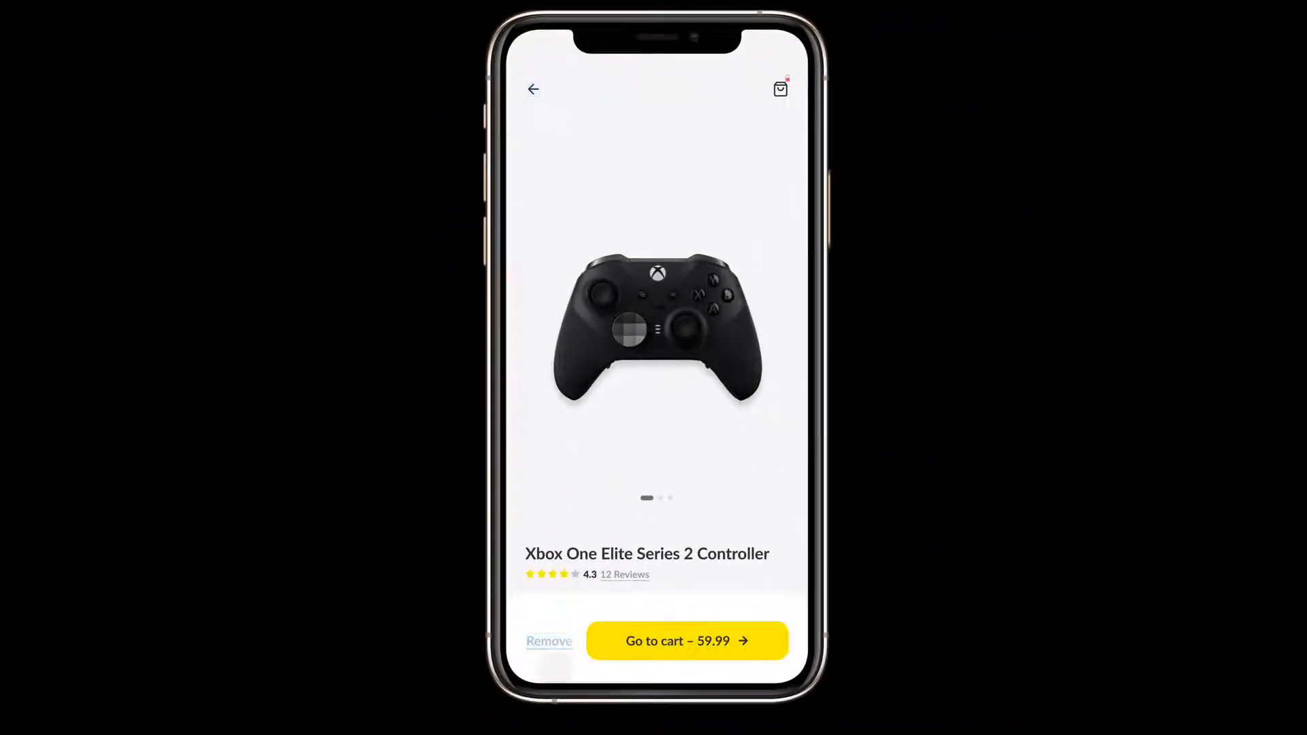
pyautogui.click(553, 640)
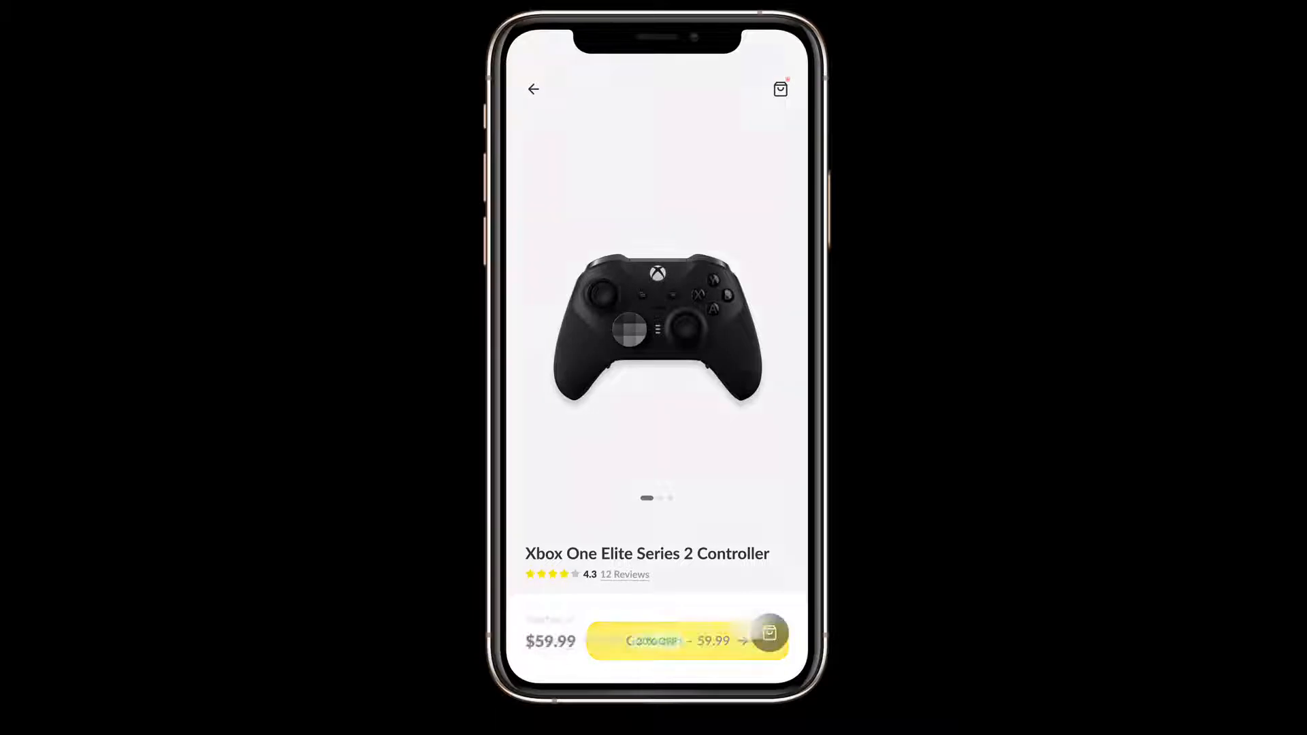
# Step: Add the black controller to the cart once more in the preview and try the Go to cart button
pyautogui.click(765, 633)
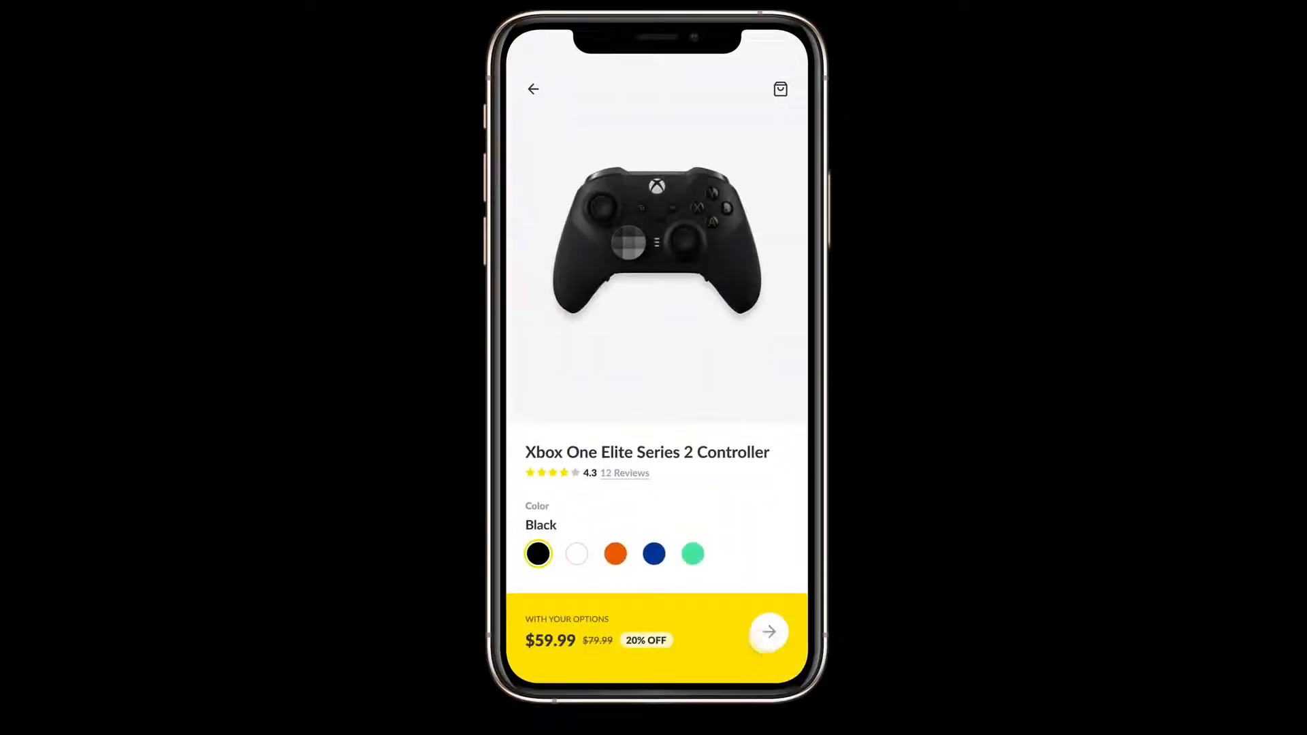
pyautogui.click(761, 639)
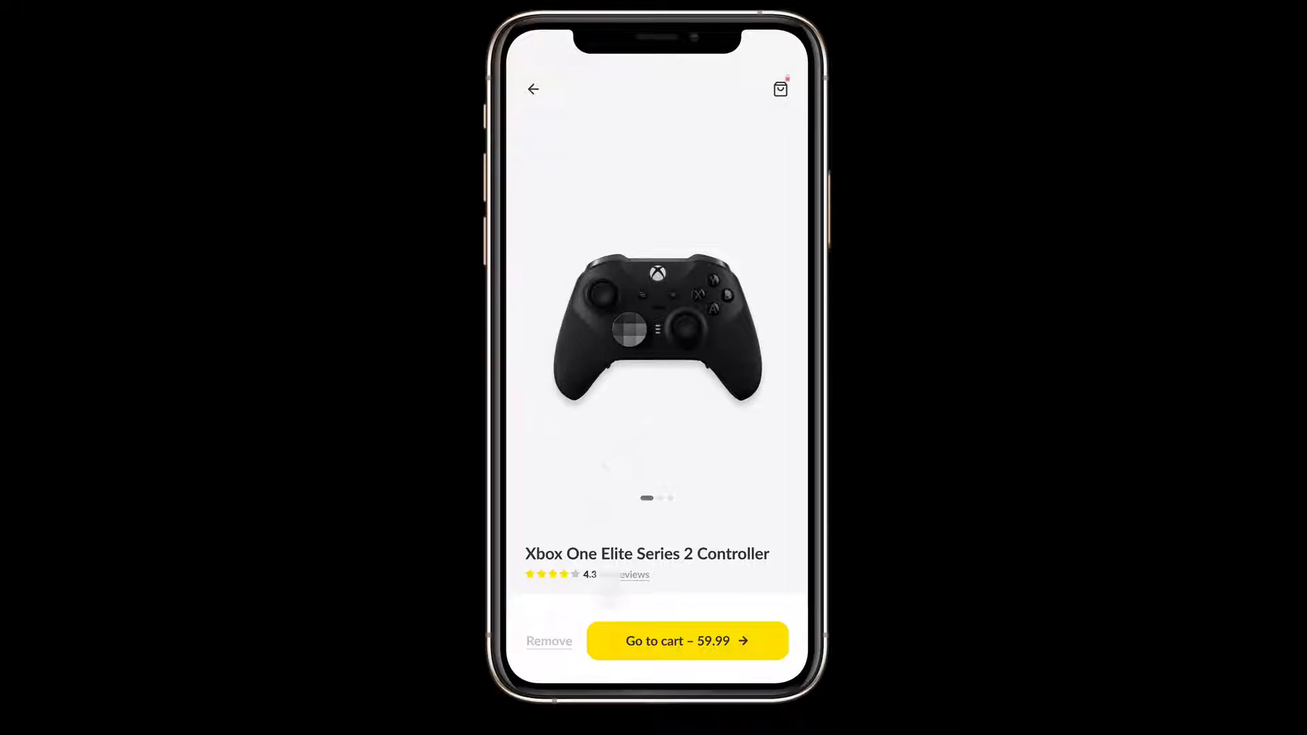
pyautogui.click(690, 656)
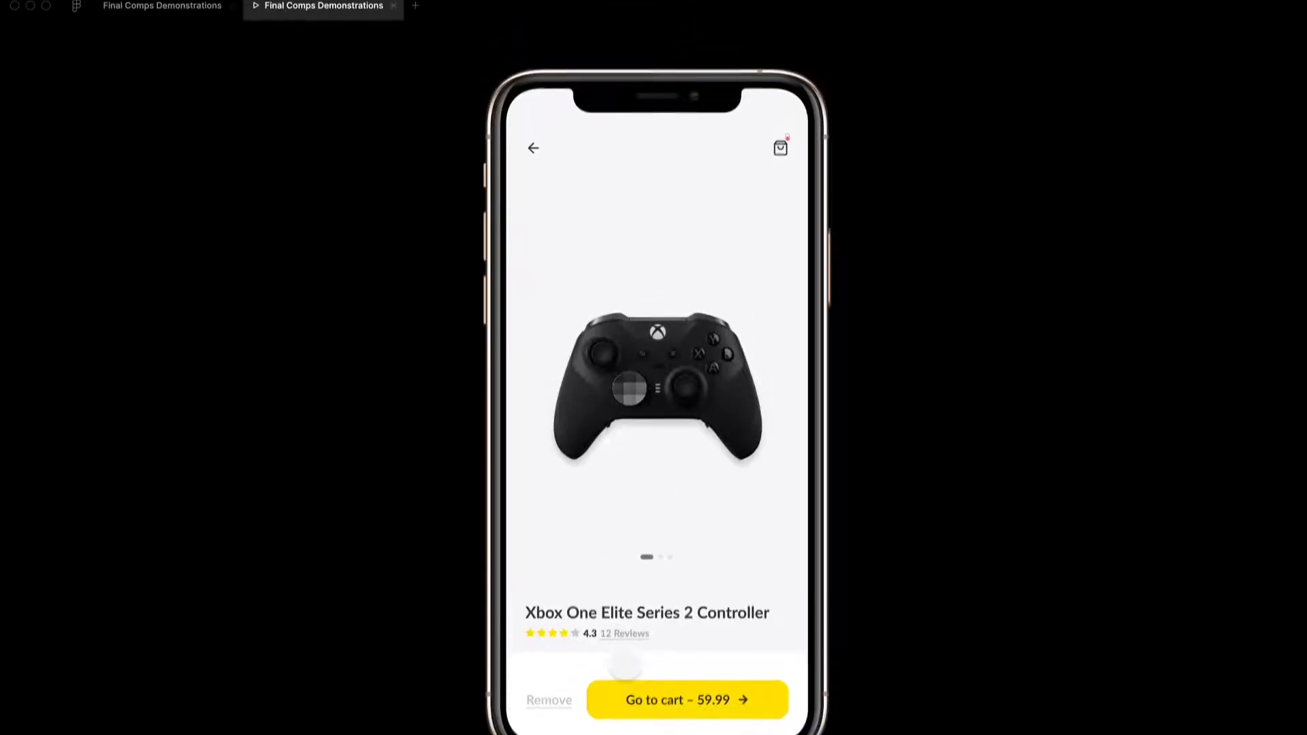
# Step: Return to the design file and apply the H5 16px | 20px text style to the Remove text in Add Item to Cart (Step 4)
pyautogui.click(162, 15)
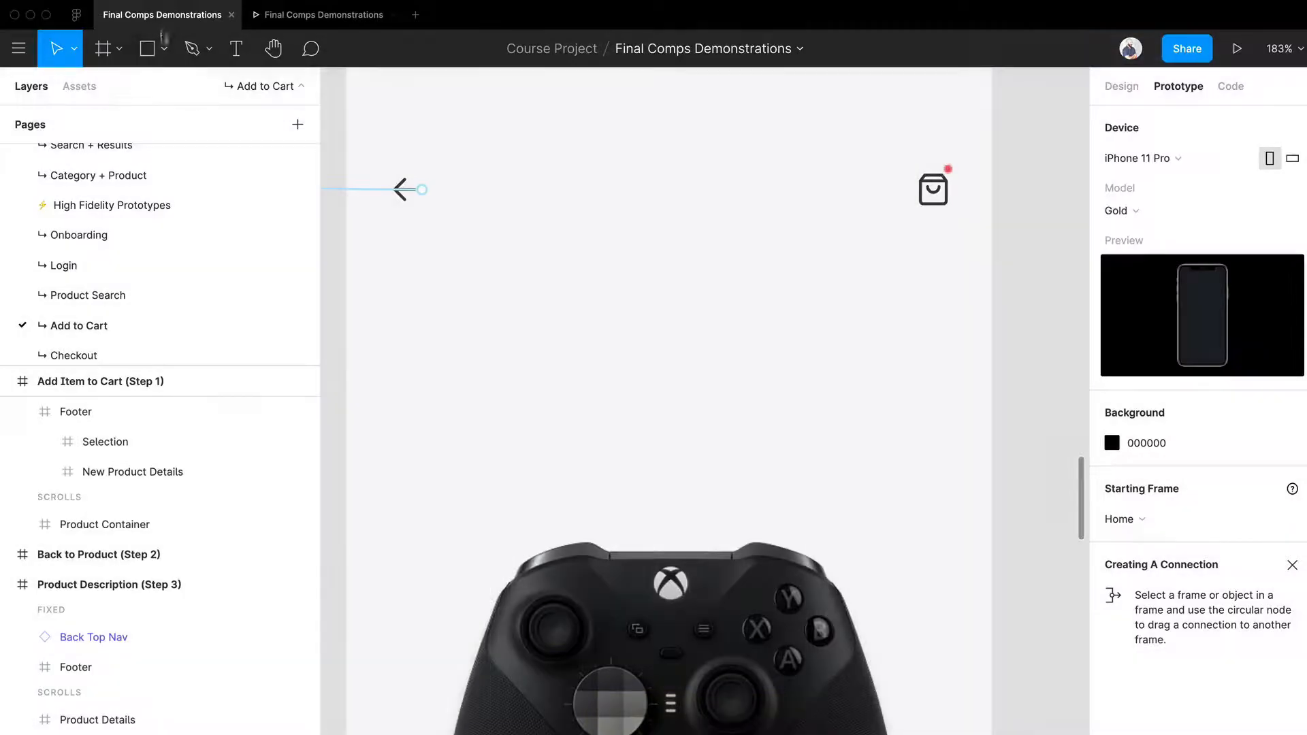
pyautogui.scroll(-3, 695, 356)
pyautogui.scroll(-3, 548, 362)
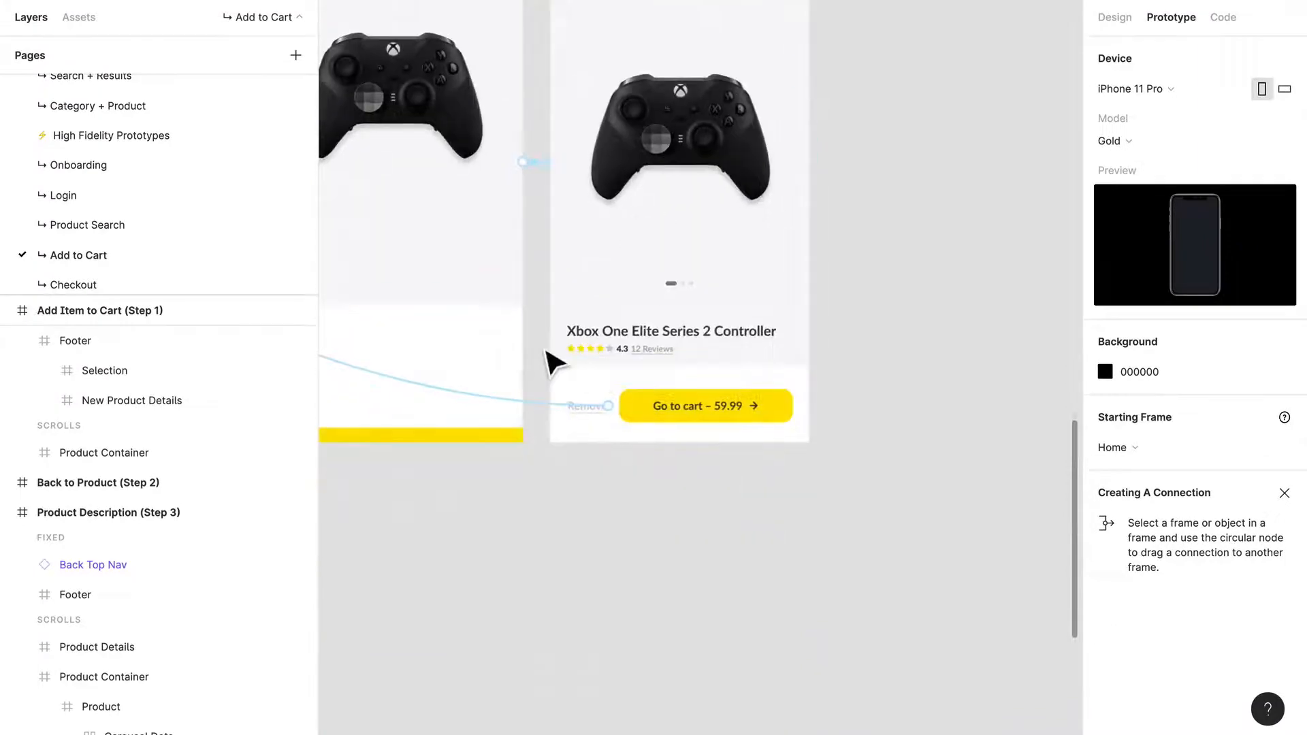
pyautogui.click(1108, 22)
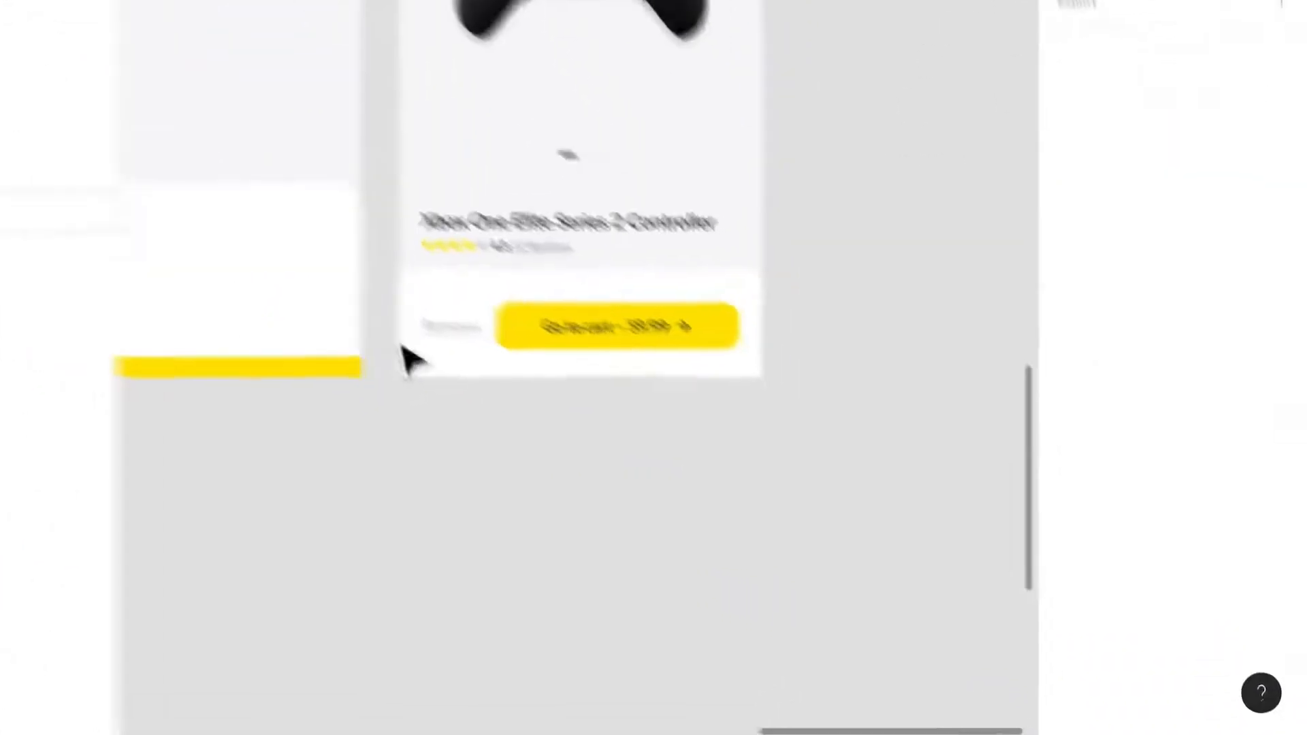
pyautogui.click(595, 413)
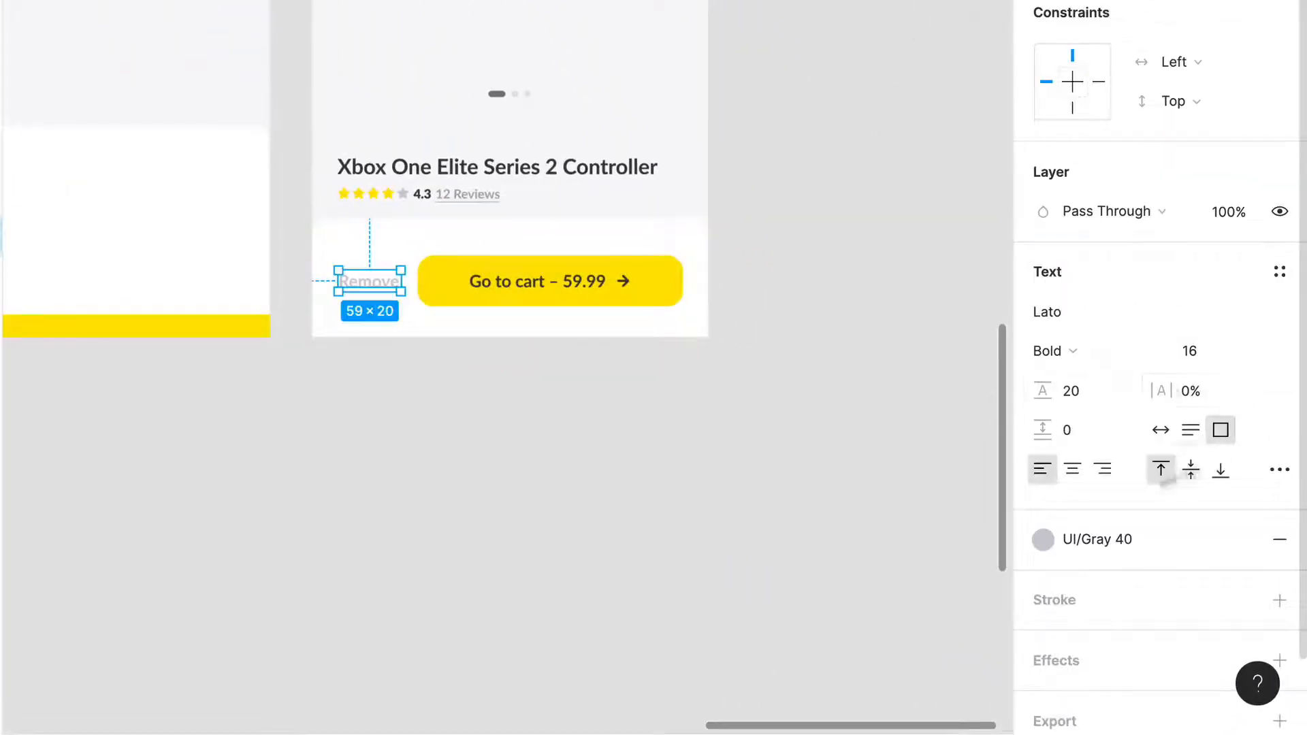
pyautogui.click(1280, 272)
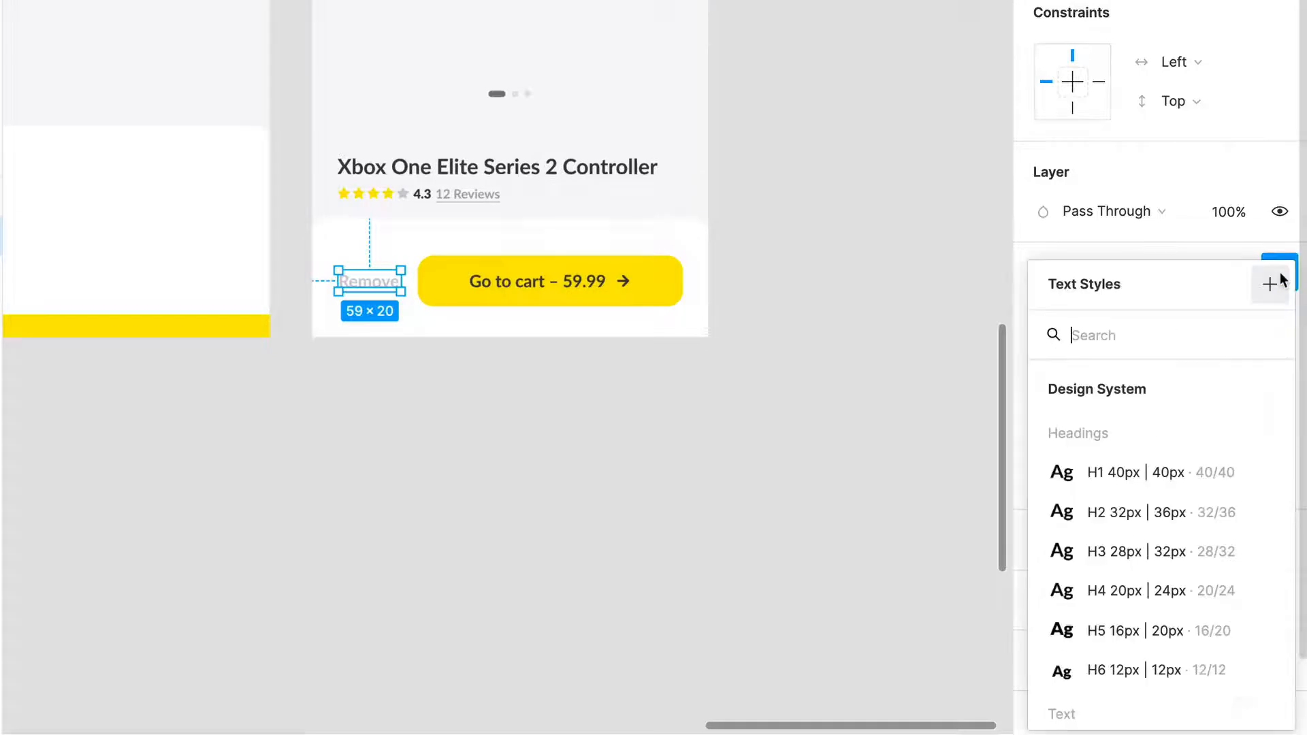
pyautogui.click(1133, 629)
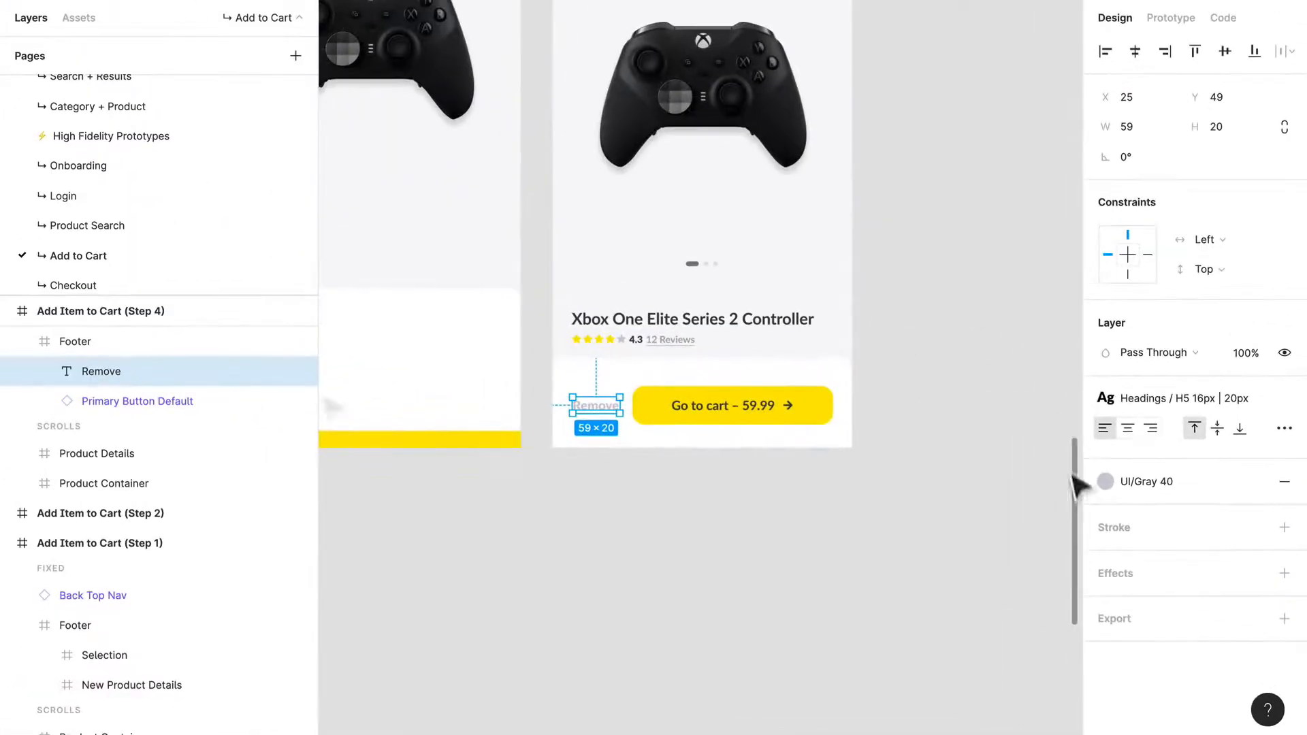
pyautogui.scroll(3, 549, 472)
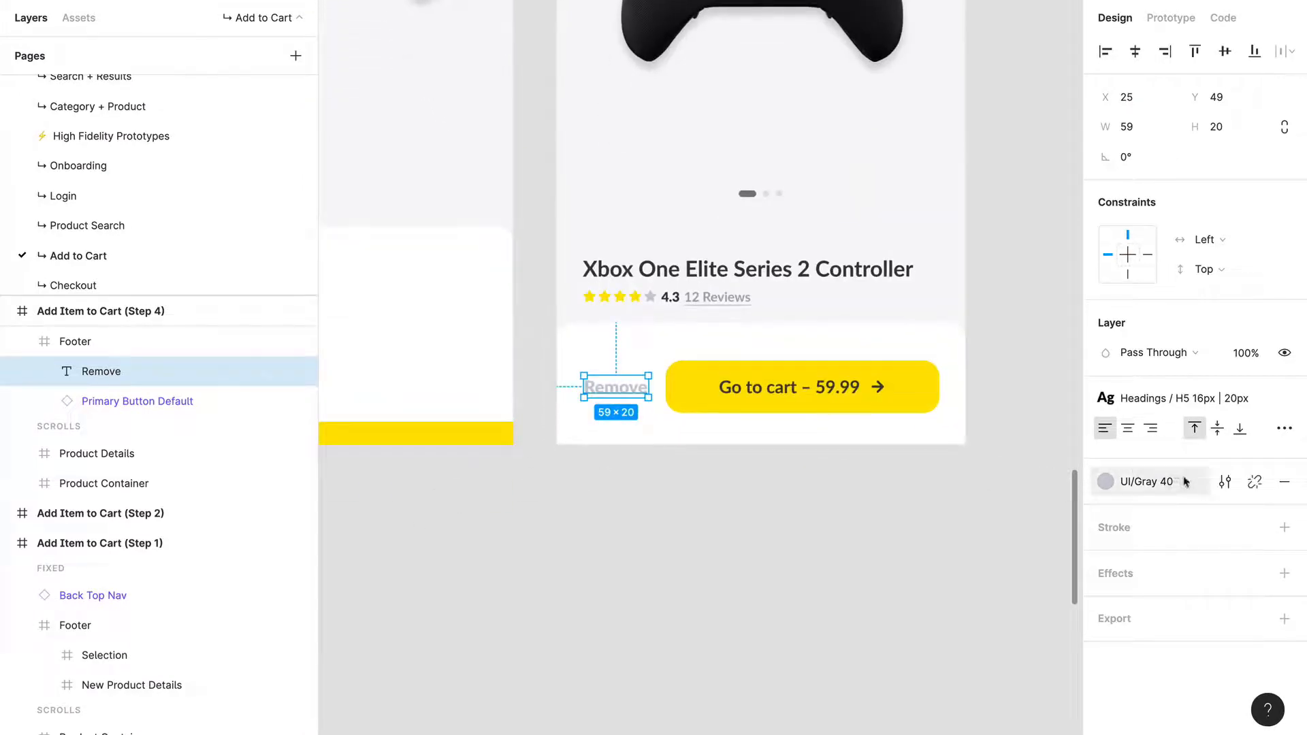
pyautogui.click(787, 549)
pyautogui.scroll(-2, 787, 549)
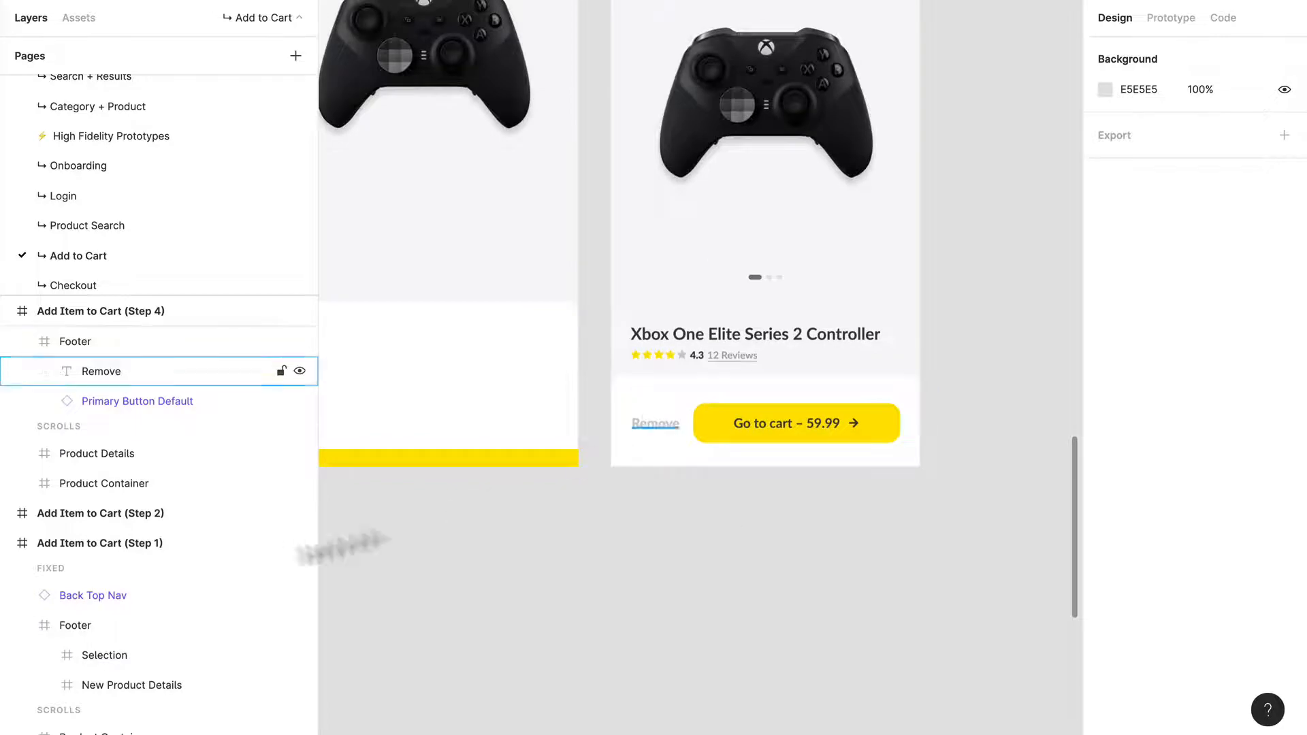
# Step: Detach the text style from the Remove text and compare font weights such as ExtraBold, leaving it at Bold
pyautogui.click(662, 431)
pyautogui.click(663, 429)
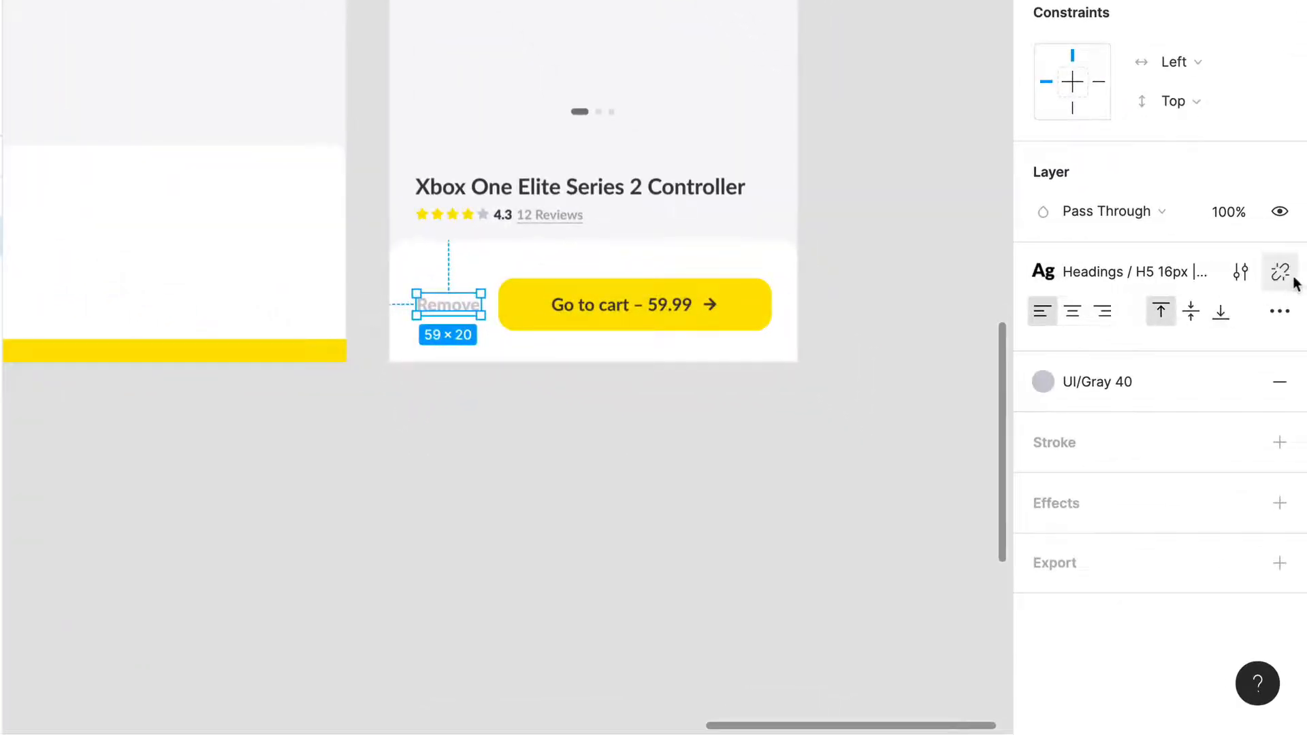
pyautogui.click(1292, 280)
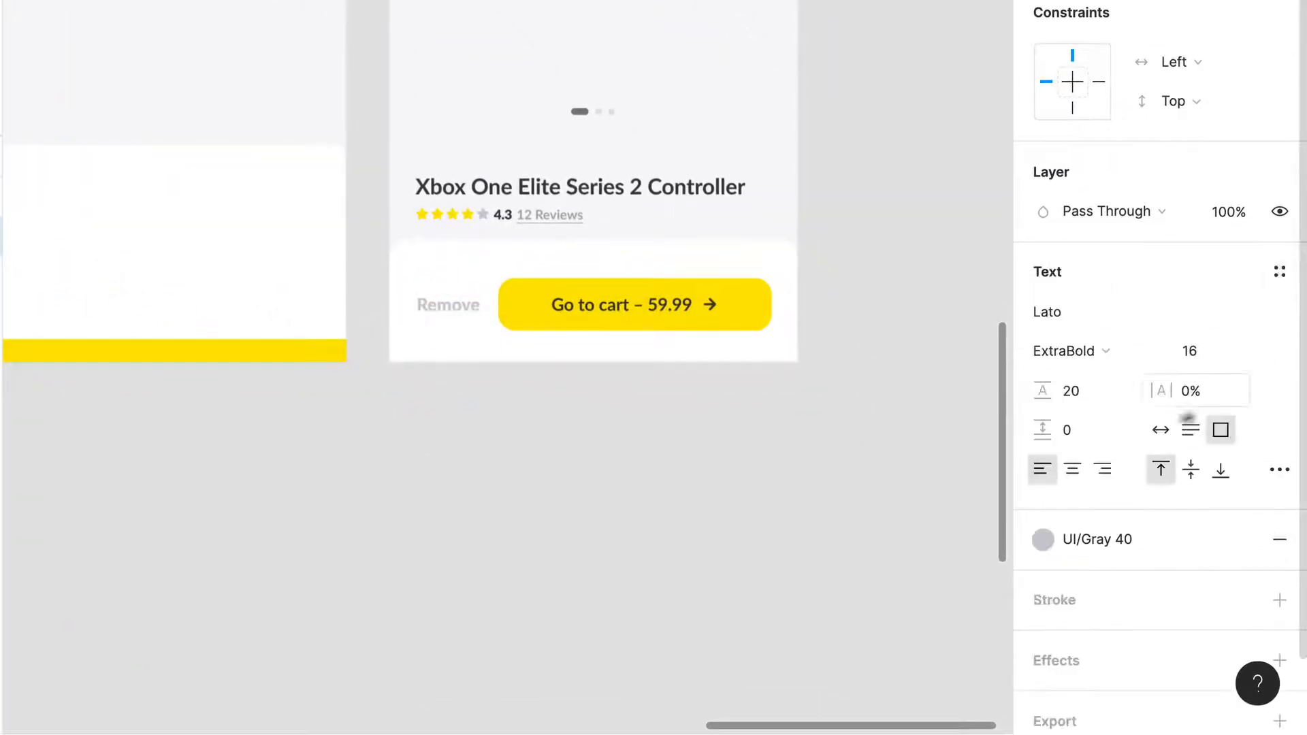
pyautogui.click(1109, 358)
pyautogui.click(1110, 329)
pyautogui.click(488, 417)
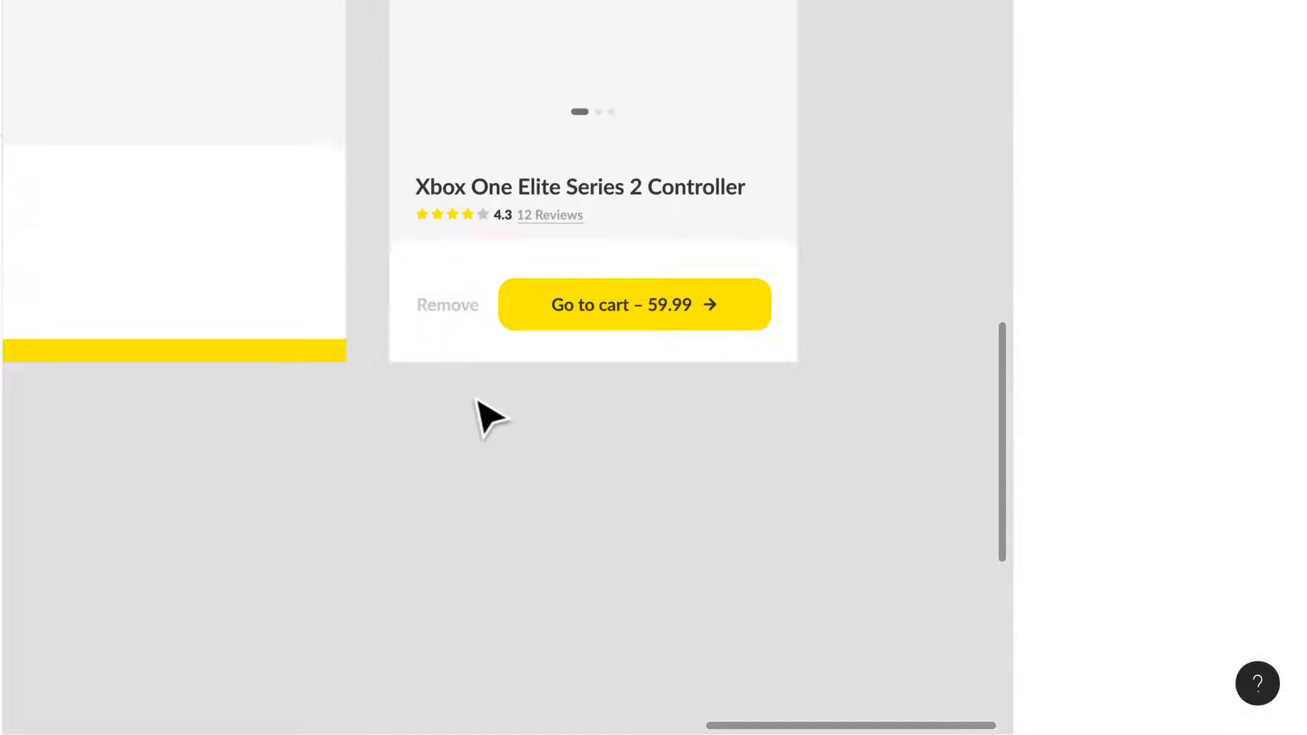
pyautogui.scroll(3, 487, 417)
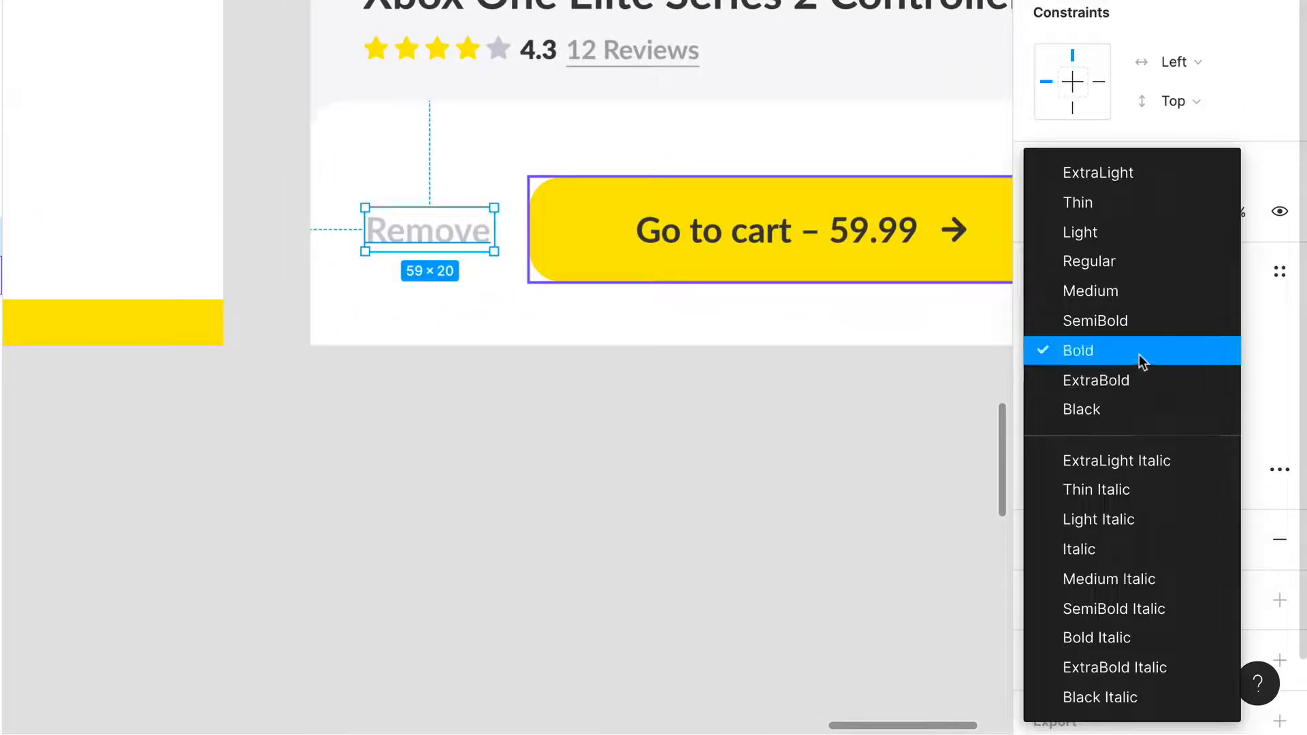
pyautogui.click(670, 494)
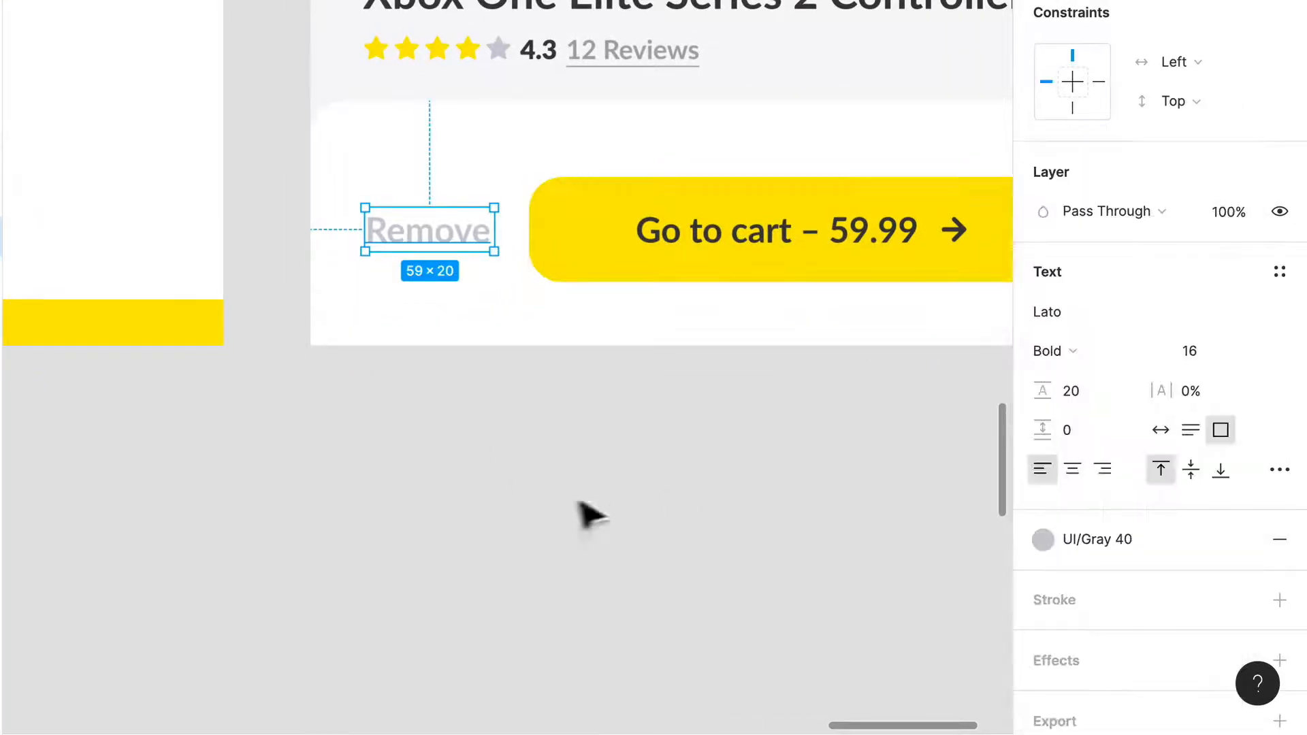
pyautogui.click(579, 500)
# Step: Review the finished Add Item to Cart (Step 4) screen and the overview of all frames on the Add to Cart page
pyautogui.scroll(-3, 582, 446)
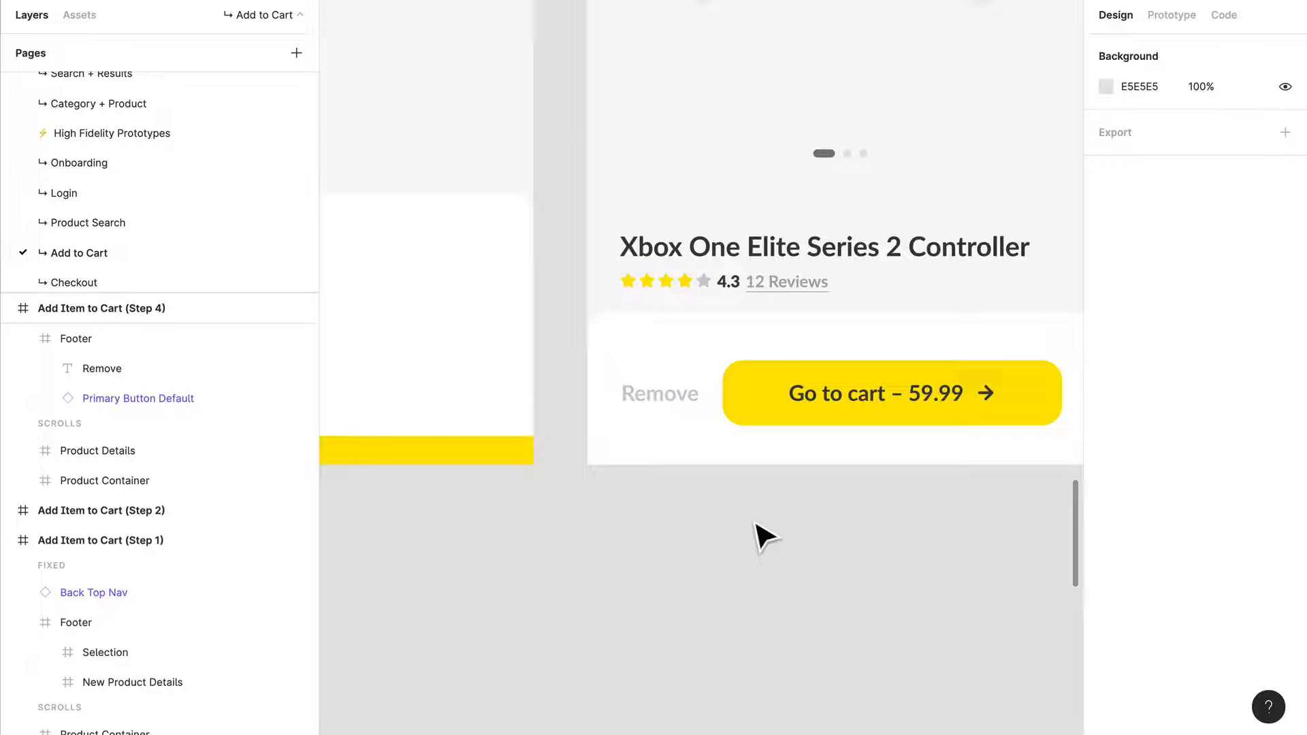
pyautogui.scroll(-2, 792, 271)
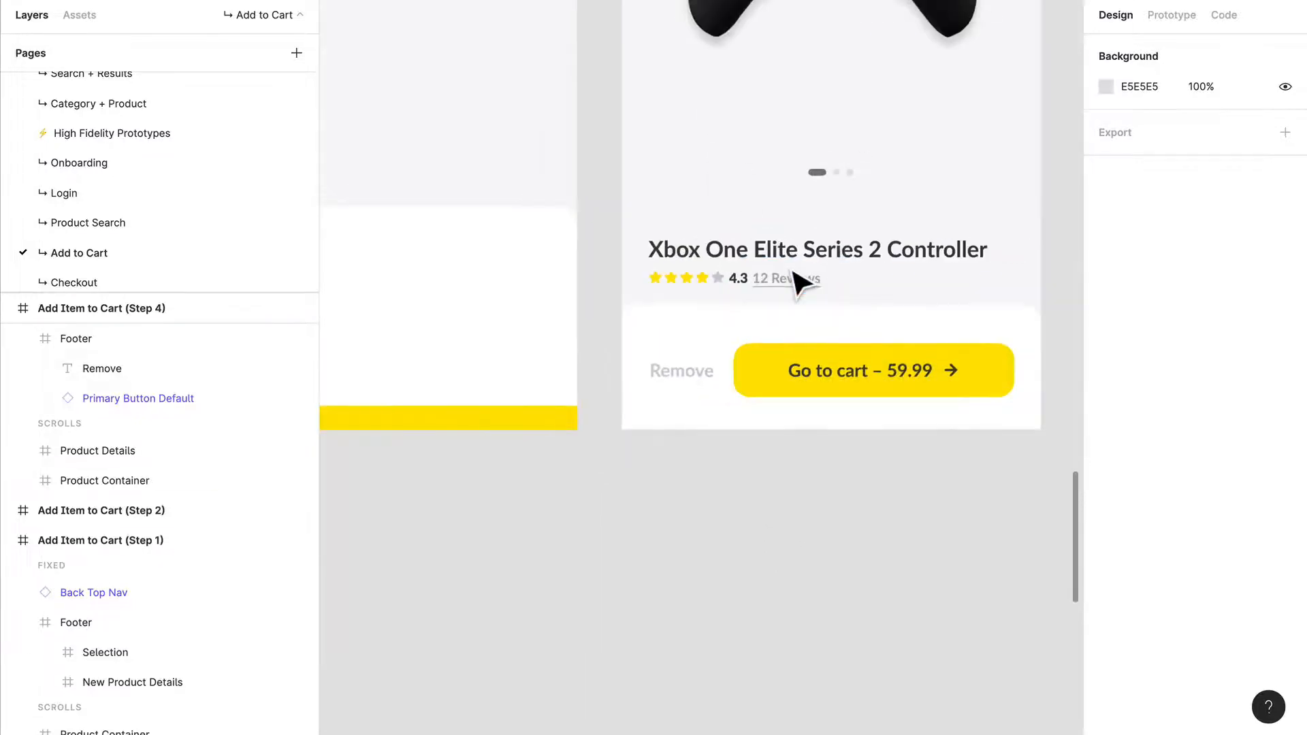
pyautogui.moveTo(792, 273); pyautogui.dragTo(665, 580)
pyautogui.scroll(-1, 681, 525)
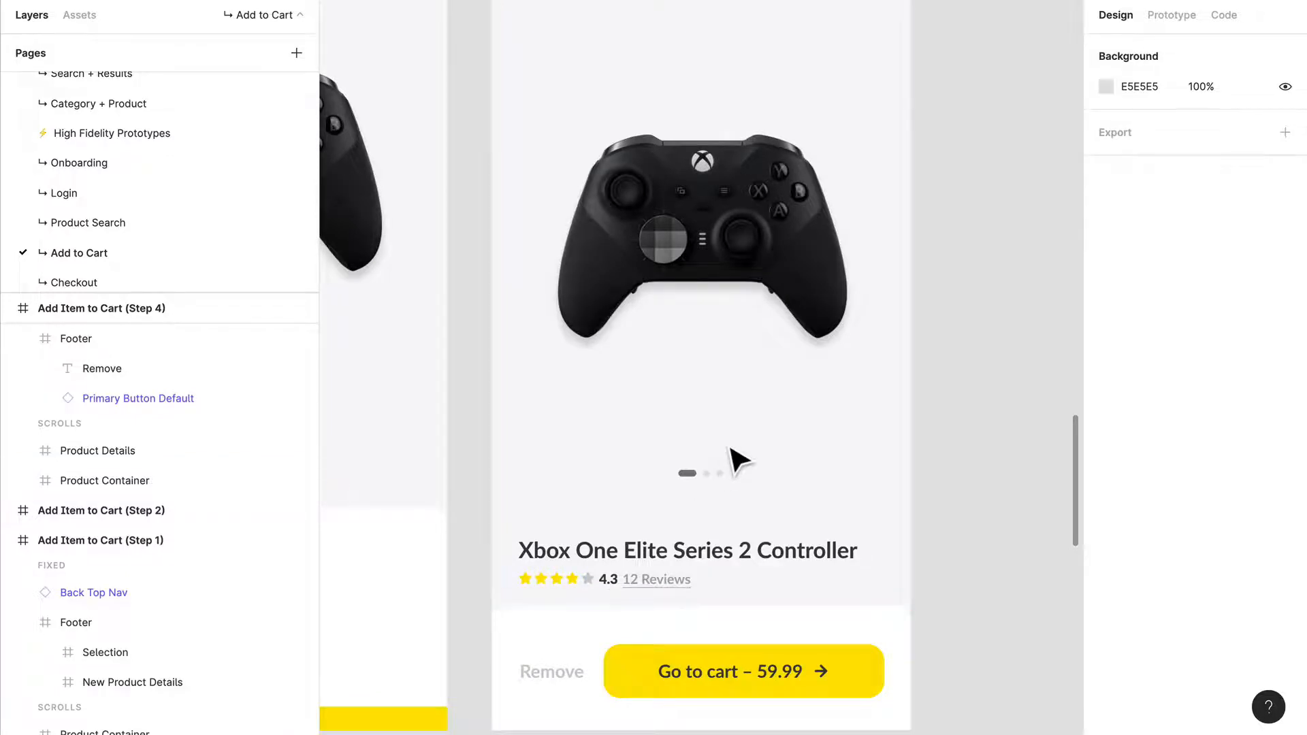
pyautogui.scroll(-2, 730, 448)
pyautogui.moveTo(802, 331); pyautogui.dragTo(763, 494)
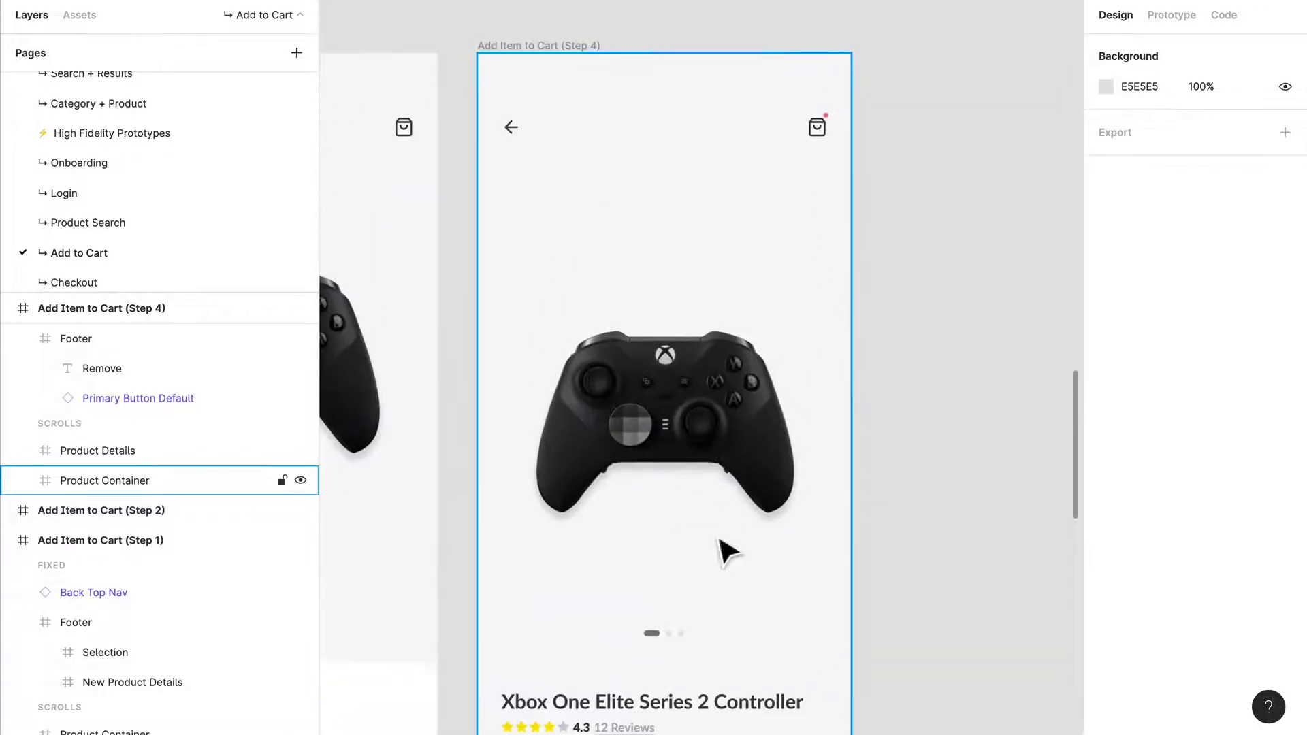
pyautogui.moveTo(727, 545); pyautogui.dragTo(773, 512)
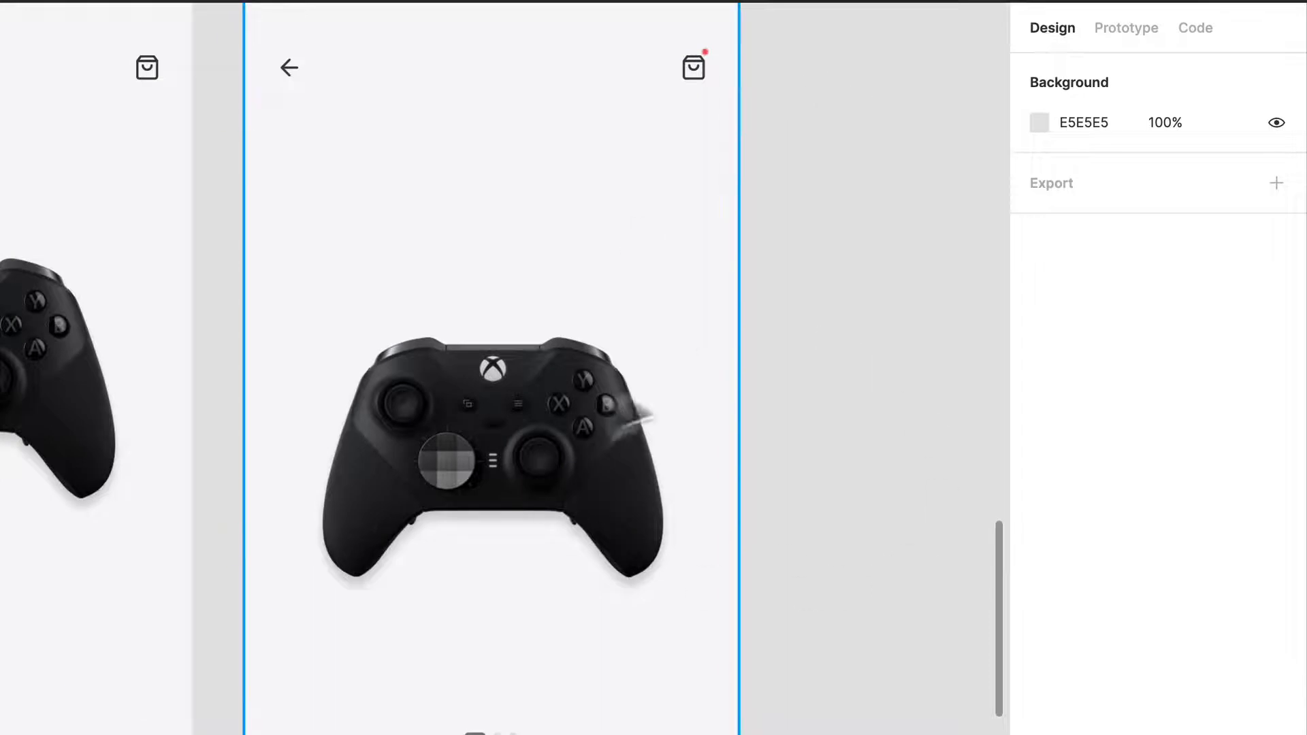
pyautogui.scroll(-5, 848, 337)
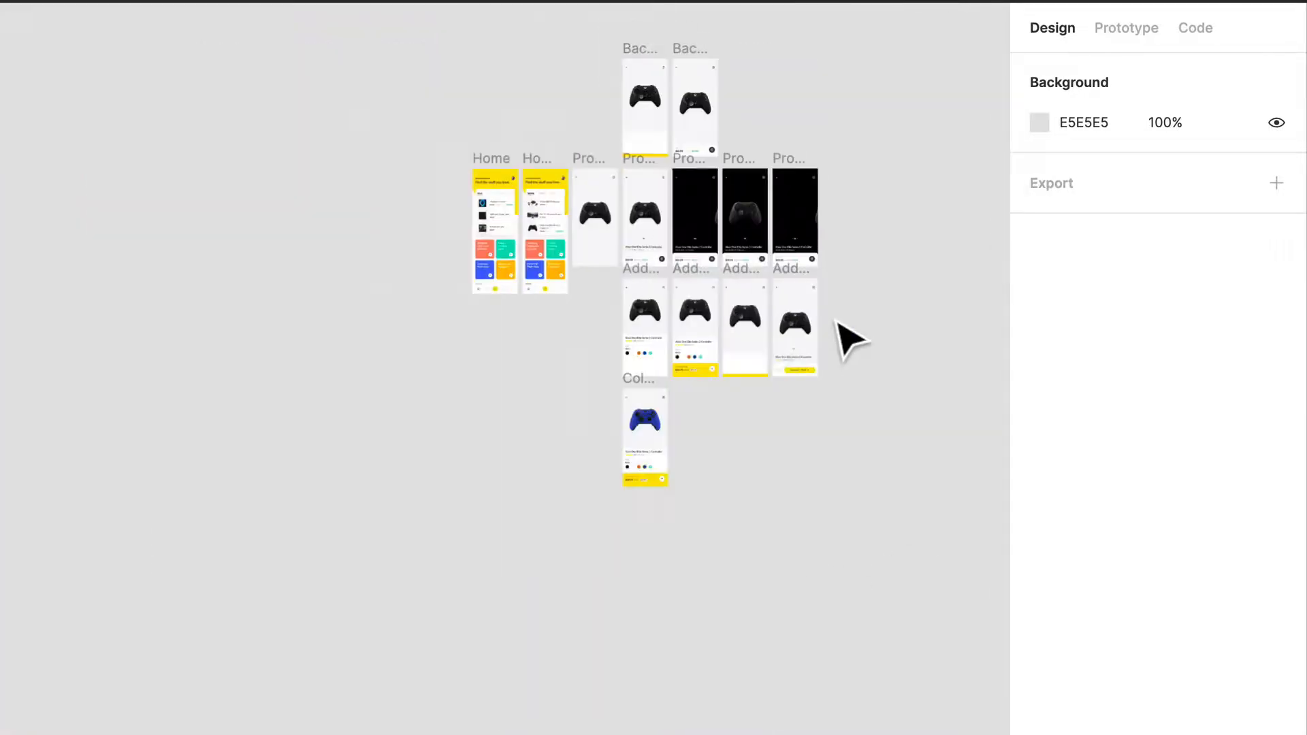
pyautogui.click(427, 131)
pyautogui.moveTo(418, 135); pyautogui.dragTo(898, 282)
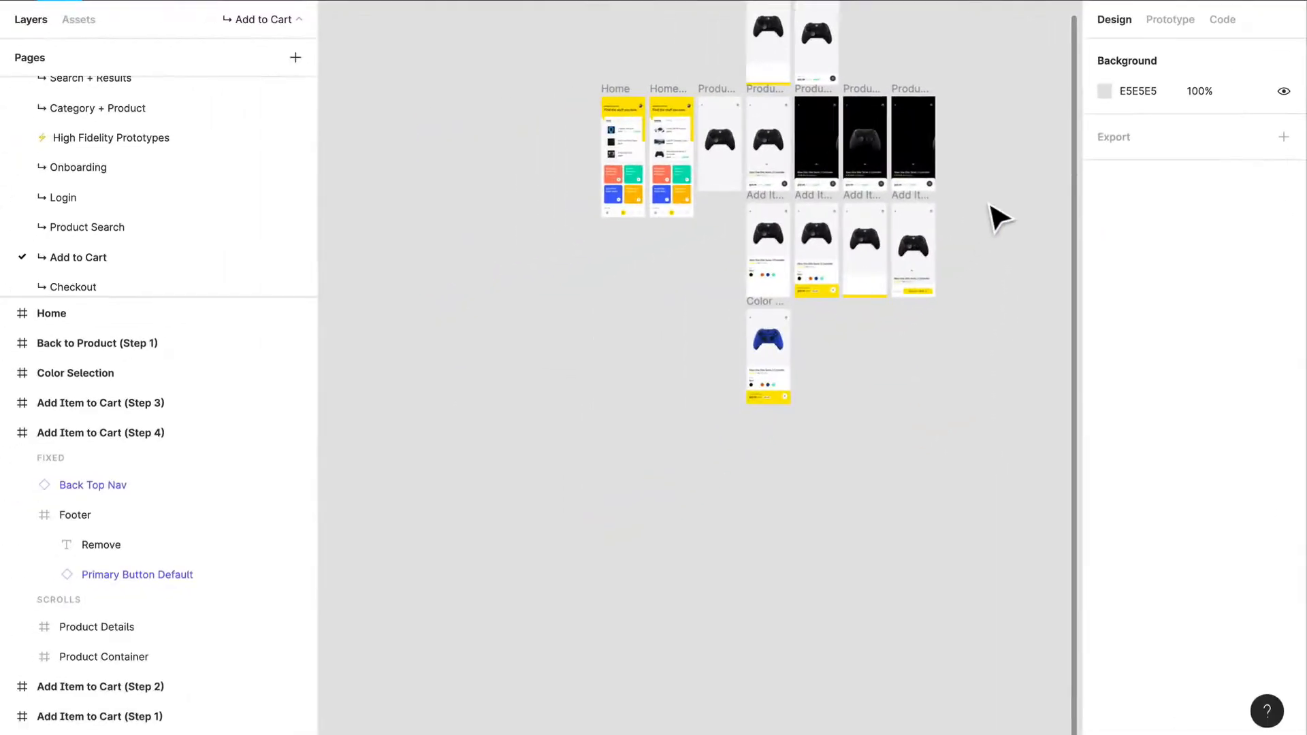
pyautogui.scroll(-1, 126, 279)
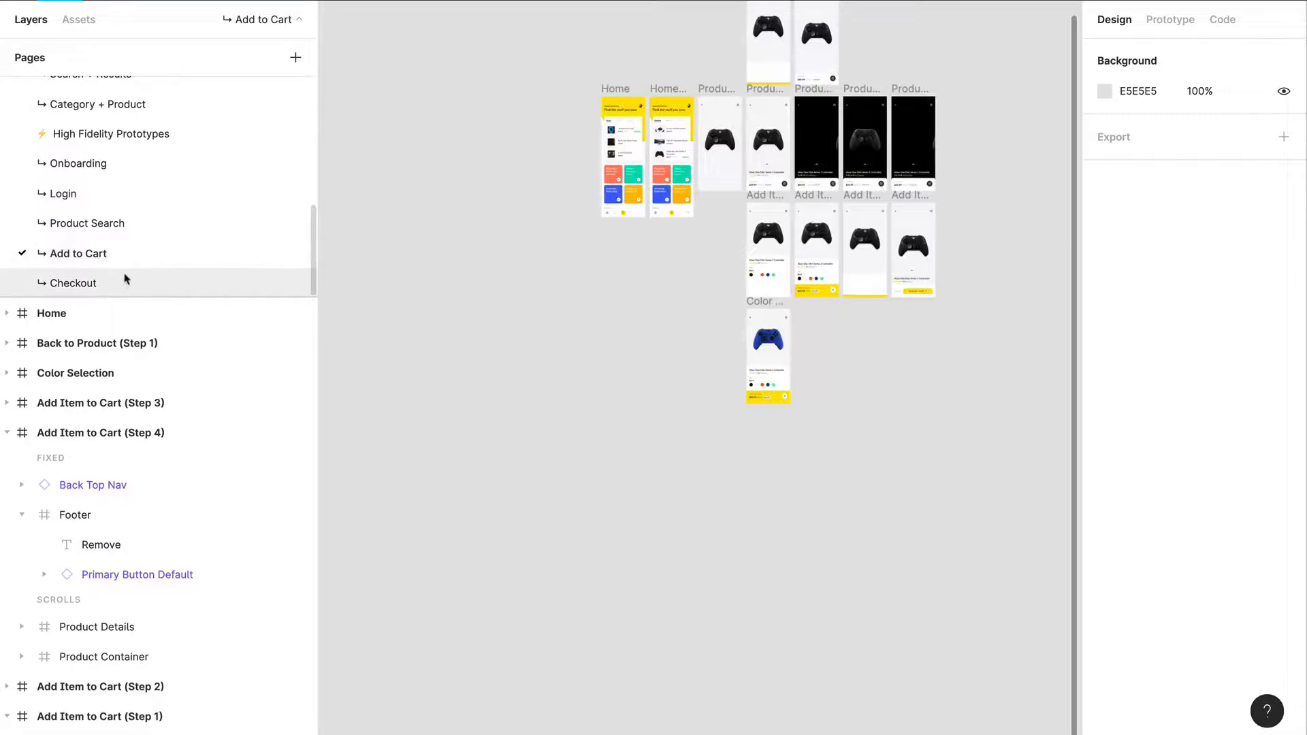
# Step: Look over the cart, checkout and order confirmation frames on the Checkout page, and return to the Add to Cart page
pyautogui.click(125, 279)
pyautogui.moveTo(785, 405); pyautogui.dragTo(462, 343)
pyautogui.click(681, 705)
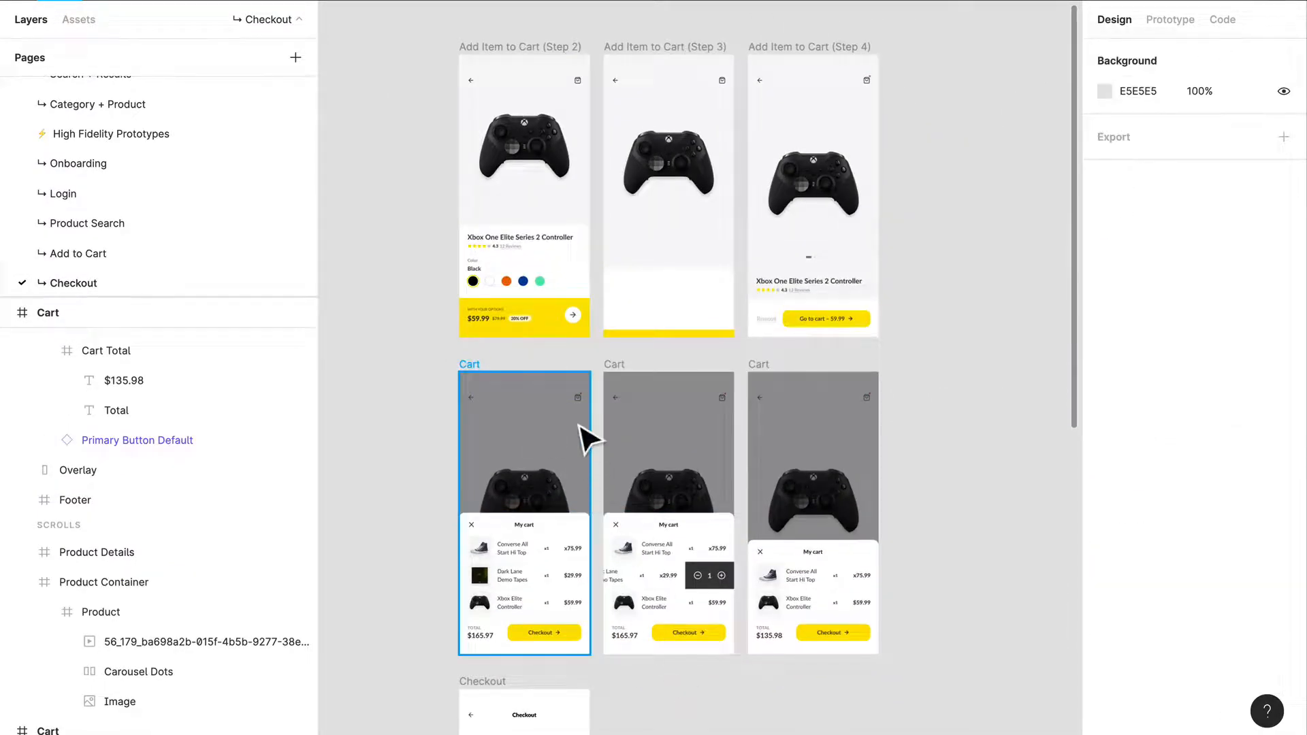
pyautogui.scroll(-6, 584, 426)
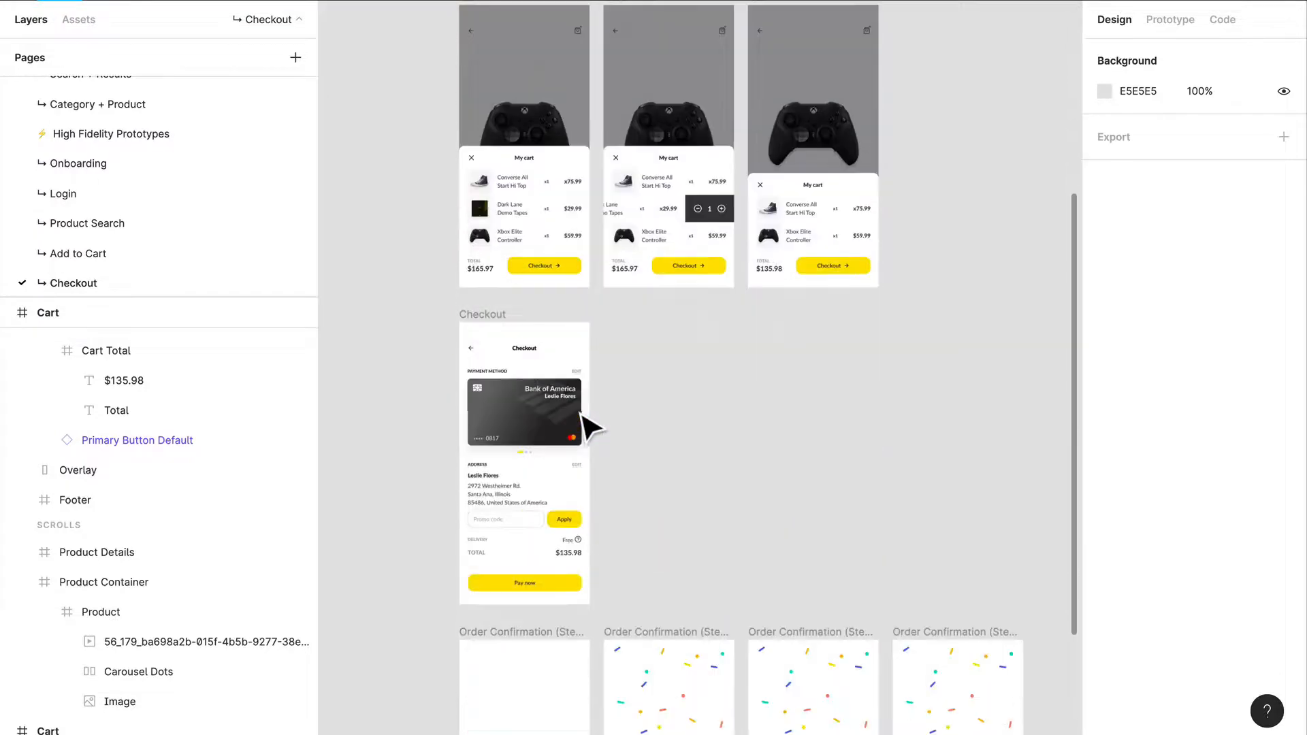
pyautogui.scroll(8, 584, 424)
pyautogui.click(64, 254)
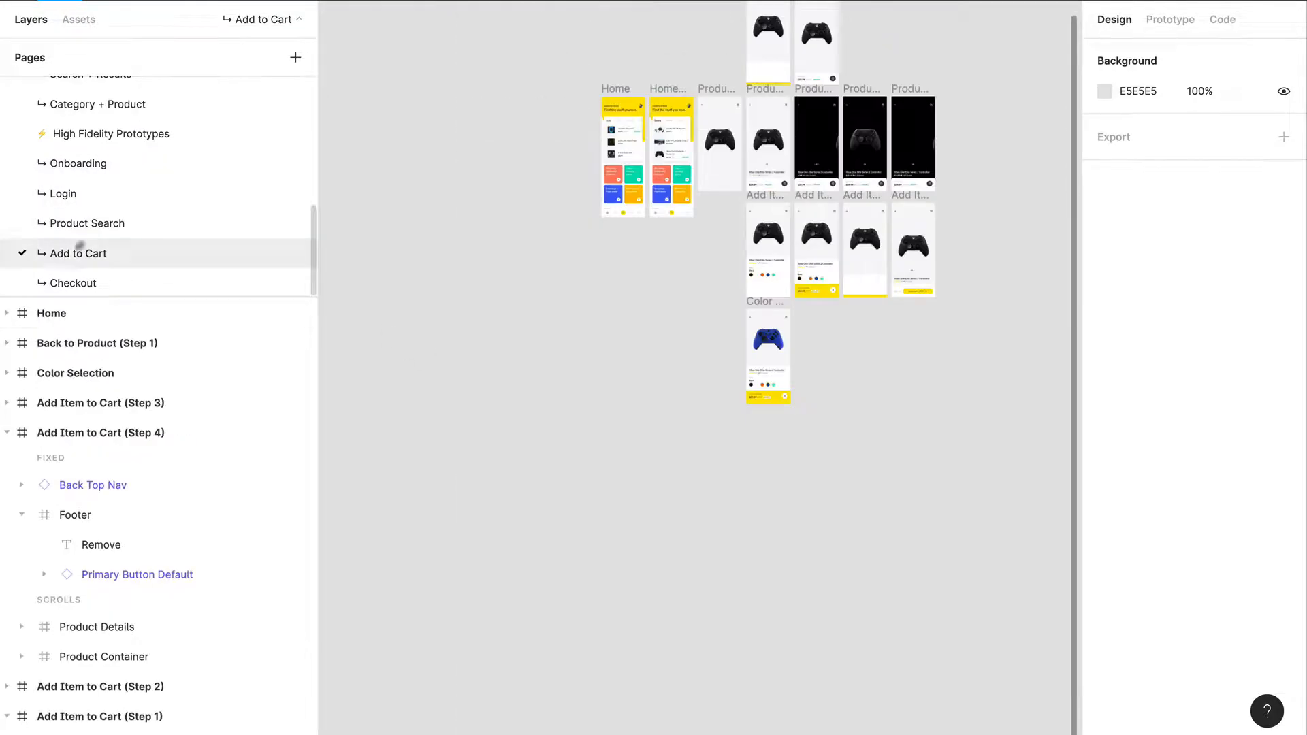
# Step: Duplicate the Home frame and place the copy directly beside Add Item to Cart (Step 4)
pyautogui.moveTo(608, 99); pyautogui.dragTo(981, 217)
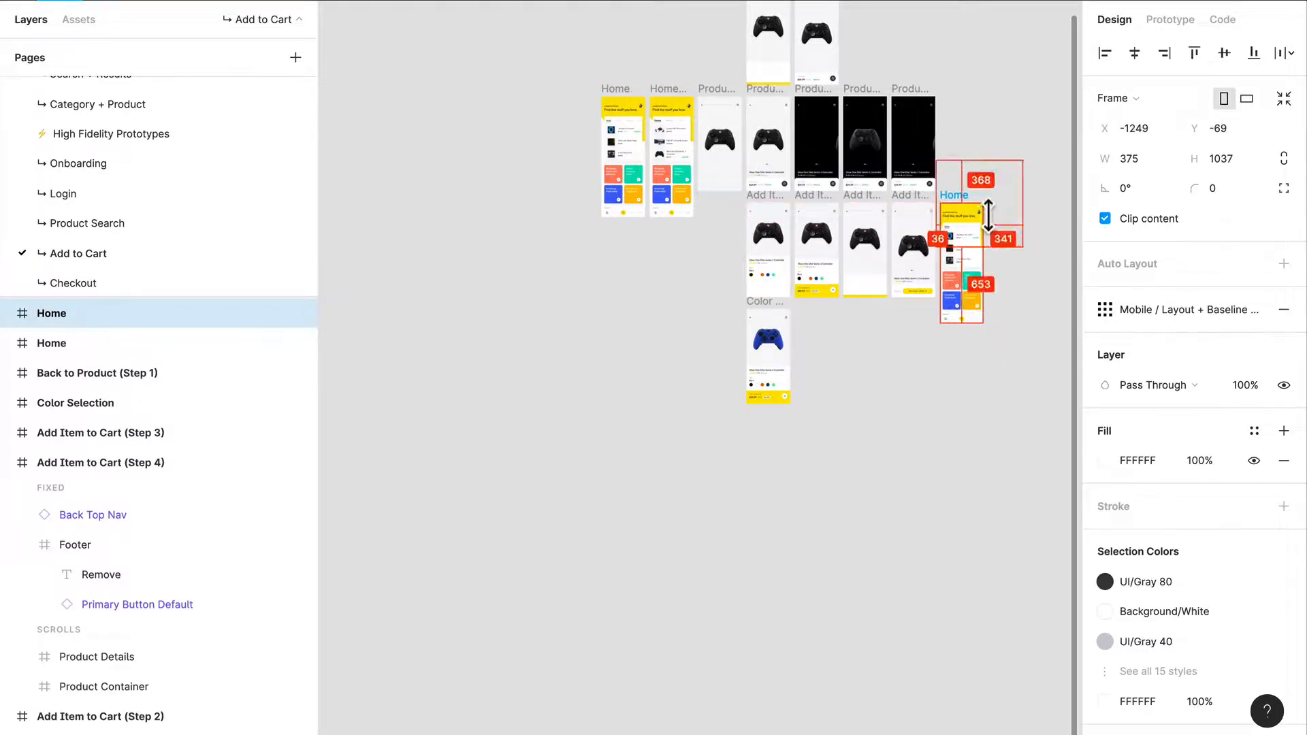
pyautogui.scroll(6, 977, 255)
pyautogui.moveTo(961, 334); pyautogui.dragTo(784, 397)
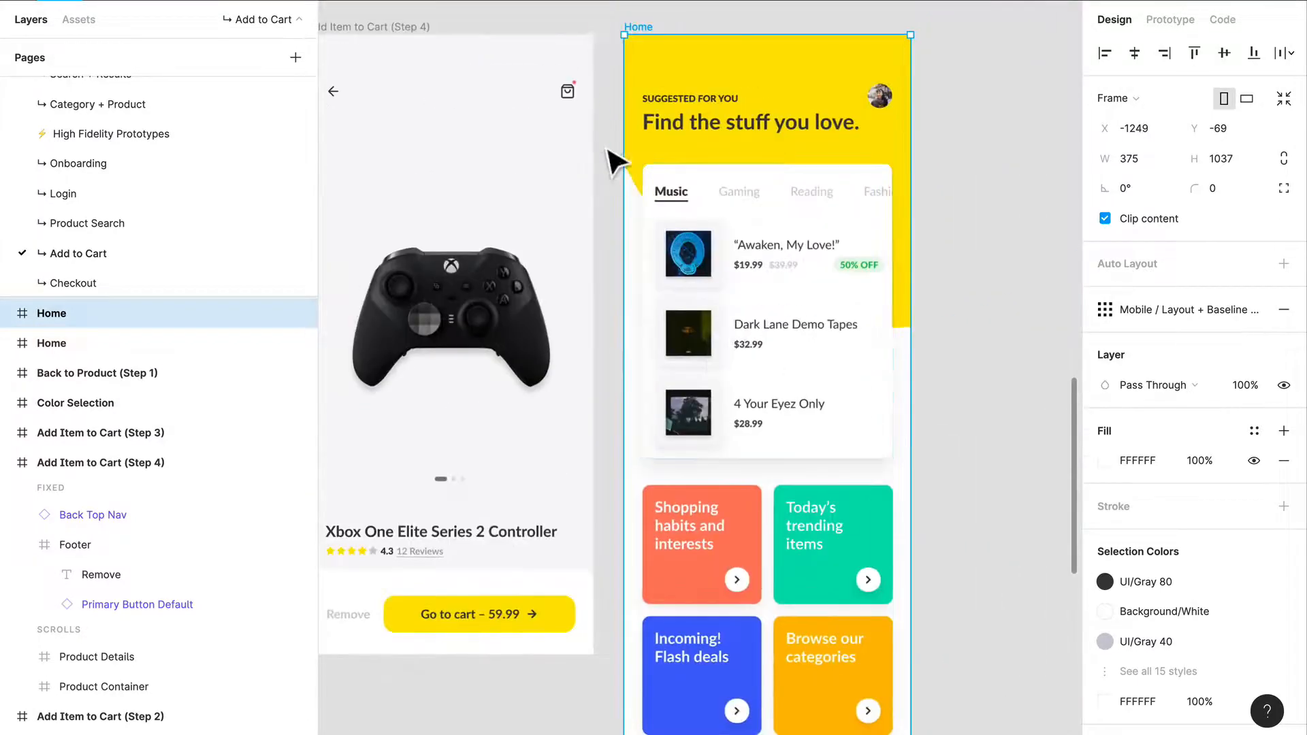
# Step: Inspect the nested top navigation and right icon layers of Add Item to Cart (Step 4) for the red notification dot
pyautogui.click(584, 97)
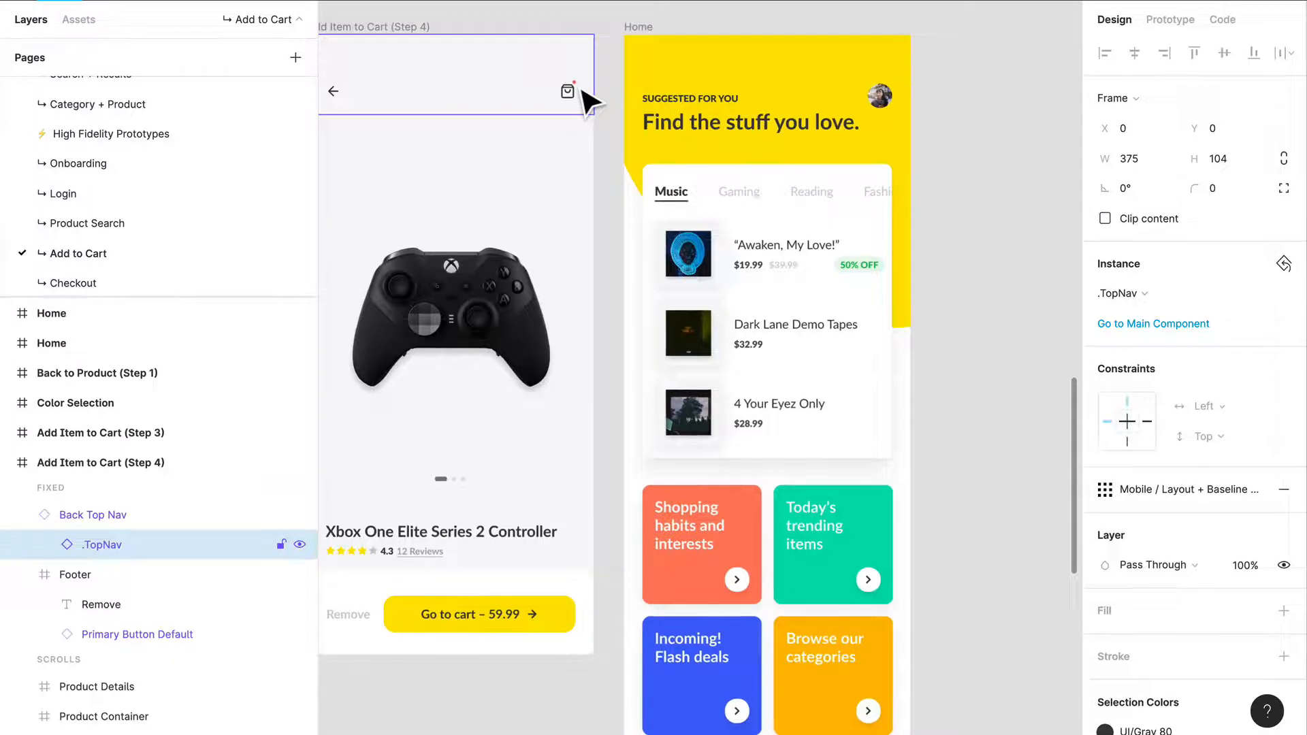
pyautogui.scroll(5, 584, 97)
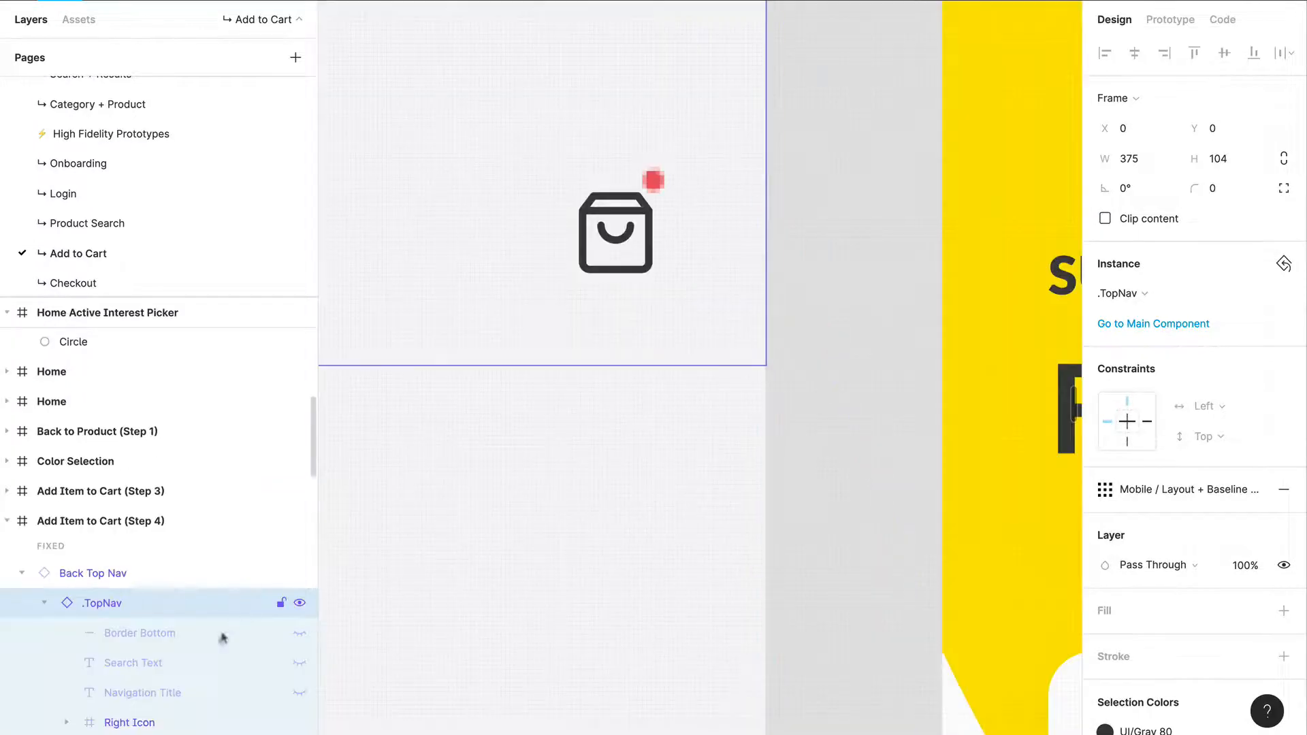
pyautogui.scroll(-2, 219, 630)
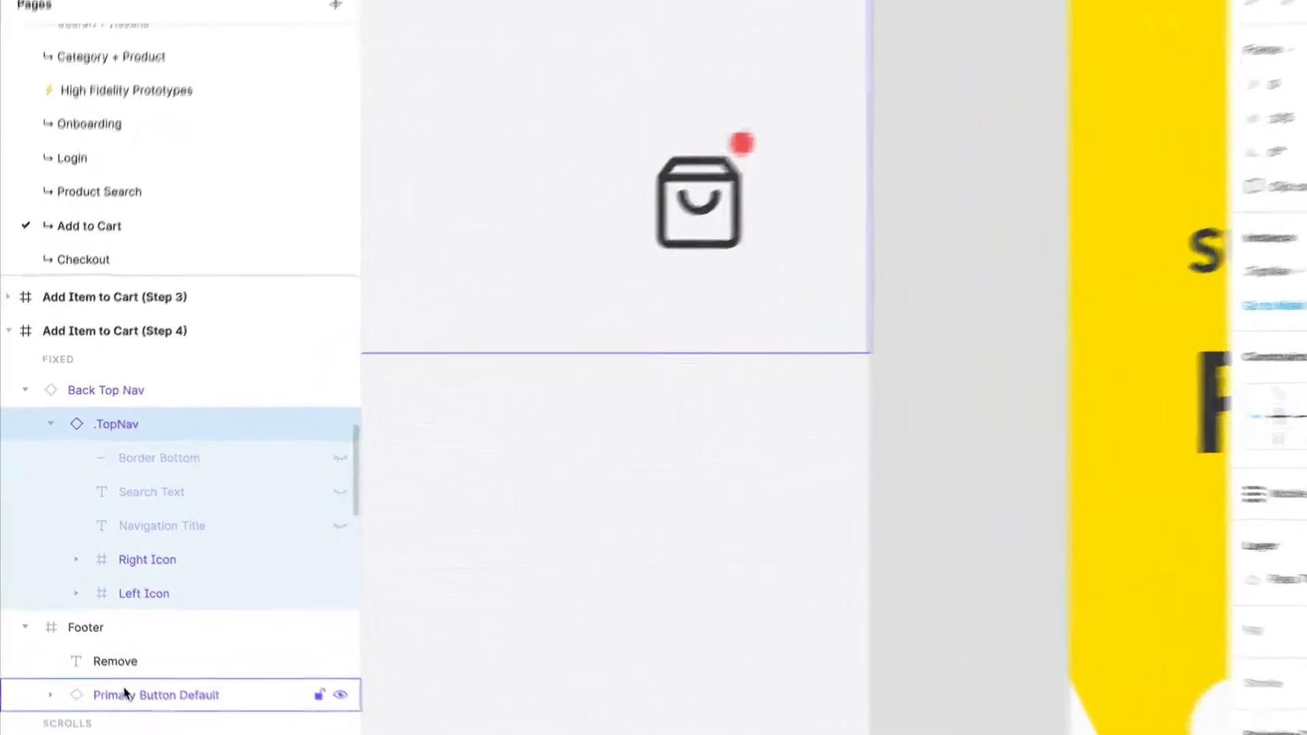
pyautogui.click(83, 566)
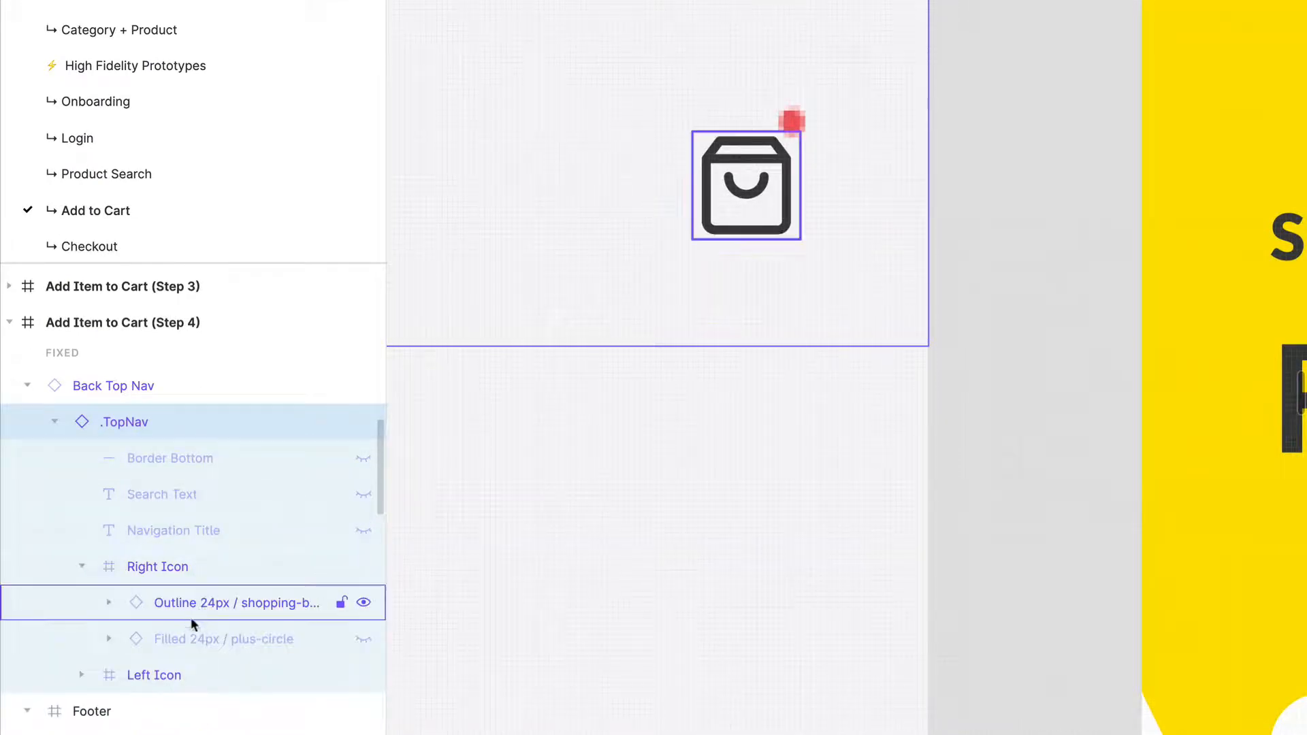
pyautogui.click(27, 385)
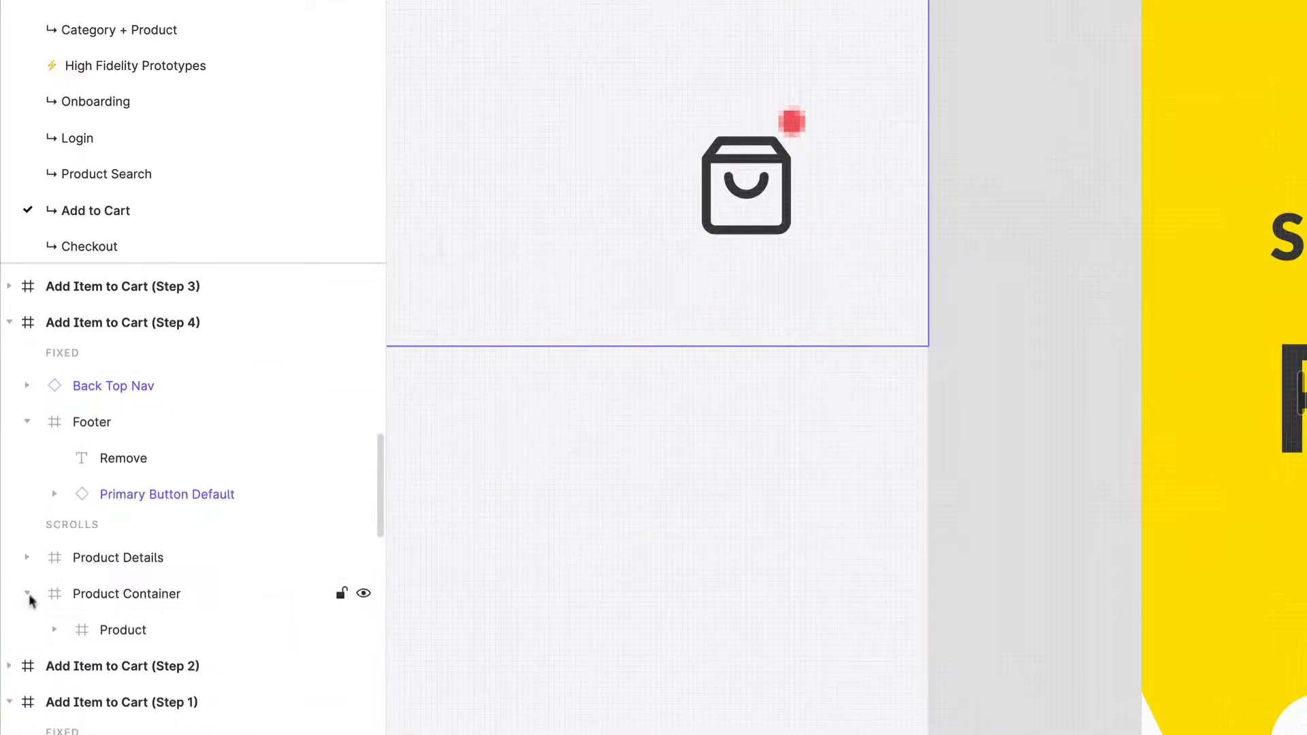
# Step: Move the red notification dot's GIF layer out of the nested Product frame to the Step 4 frame's scrolling layers, directly above Product Details
pyautogui.click(55, 630)
pyautogui.click(207, 666)
pyautogui.moveTo(207, 669); pyautogui.dragTo(192, 530)
pyautogui.hotkey('ctrl', 'z')
pyautogui.click(190, 532)
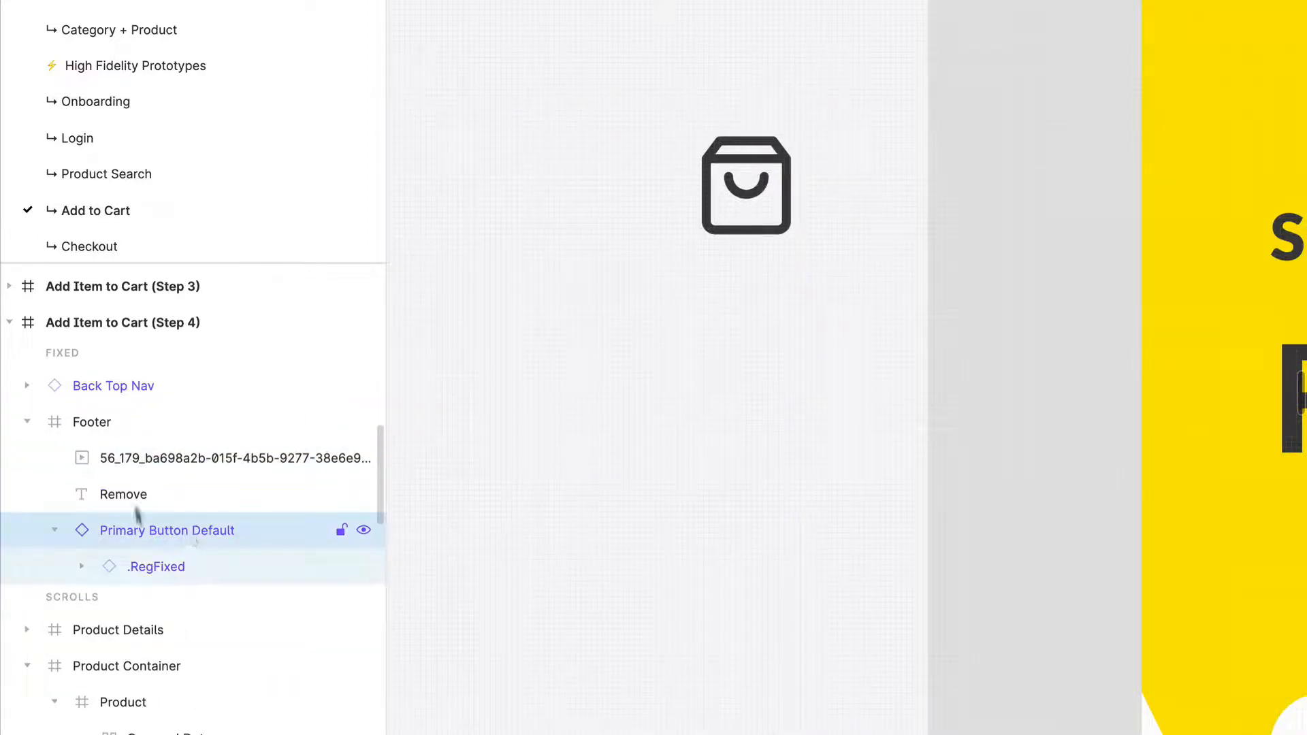
pyautogui.moveTo(206, 463); pyautogui.dragTo(199, 599)
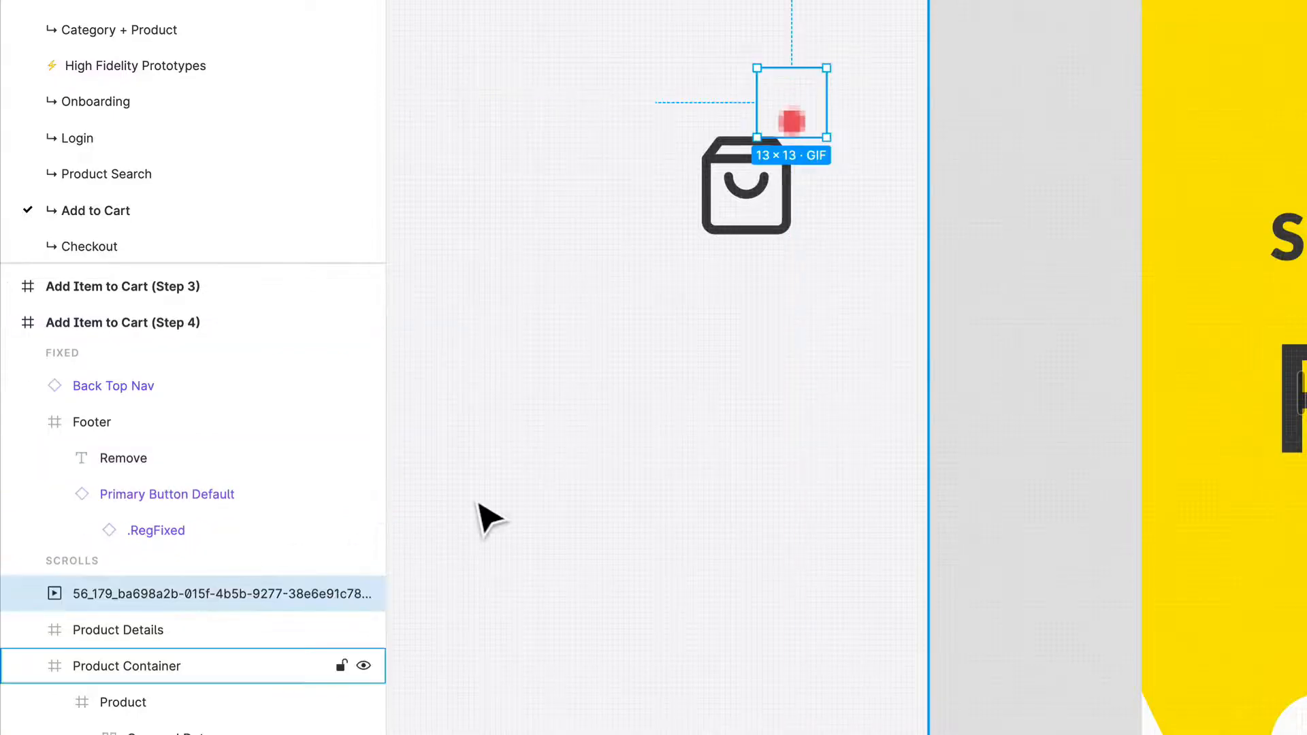
# Step: Examine the cart icon and its nested layers in the .MainNav bar of the duplicated Home frame
pyautogui.scroll(-5, 908, 491)
pyautogui.hscroll(5, 591, 291)
pyautogui.scroll(-3, 591, 292)
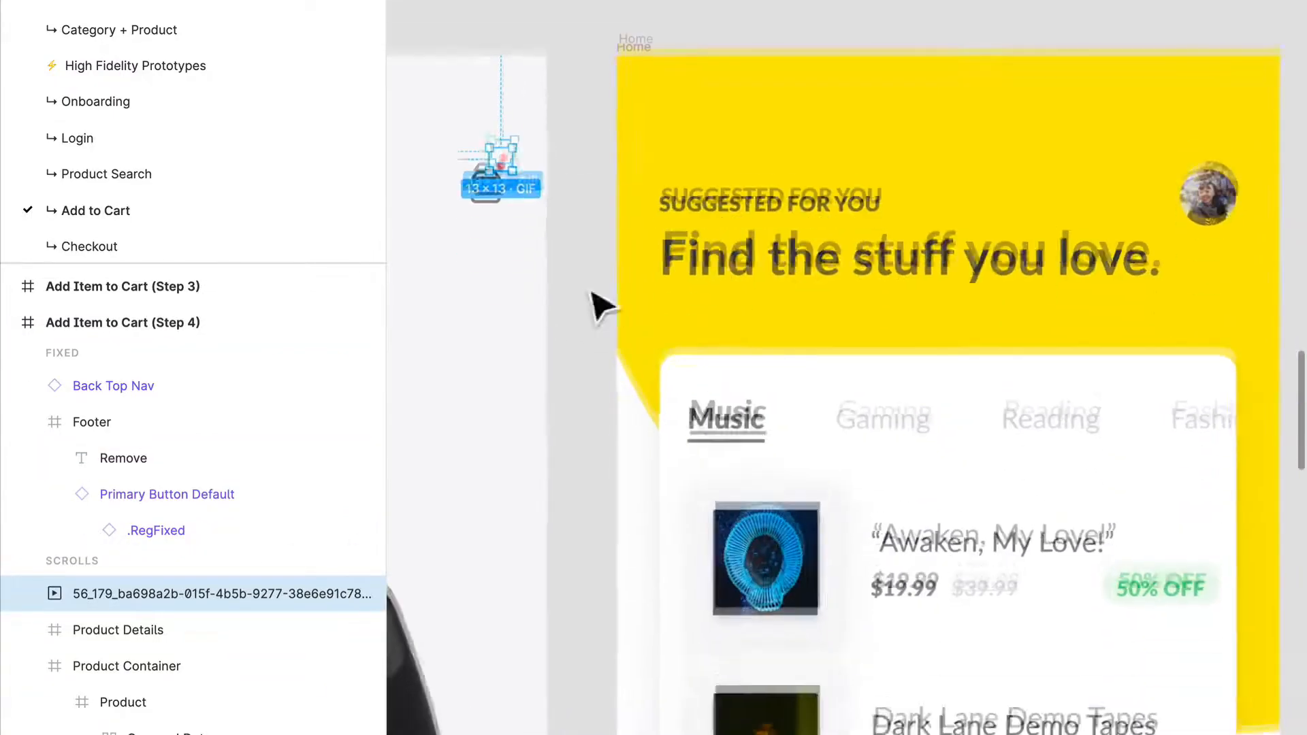
pyautogui.scroll(-15, 732, 293)
pyautogui.hscroll(4, 876, 438)
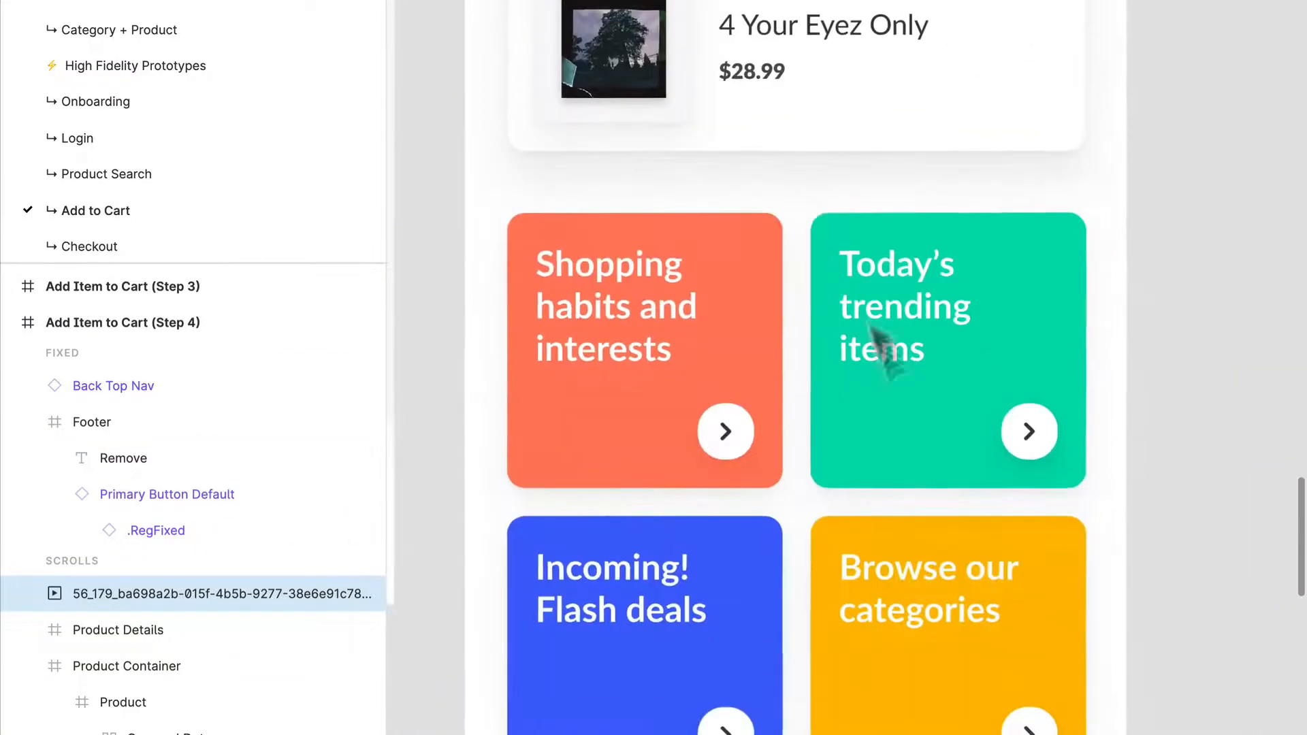
pyautogui.scroll(-5, 824, 225)
pyautogui.hscroll(1, 824, 225)
pyautogui.click(922, 386)
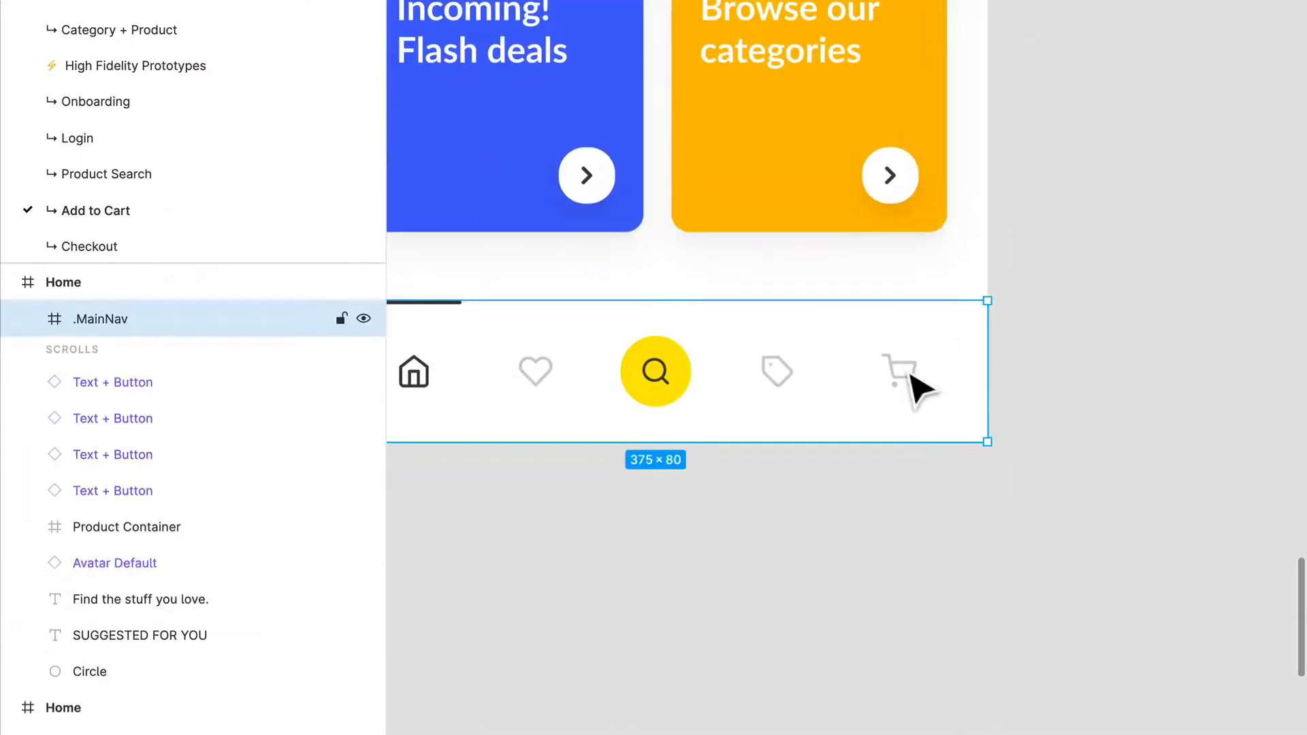
pyautogui.keyDown('ctrl'); pyautogui.click(920, 385); pyautogui.keyUp('ctrl')
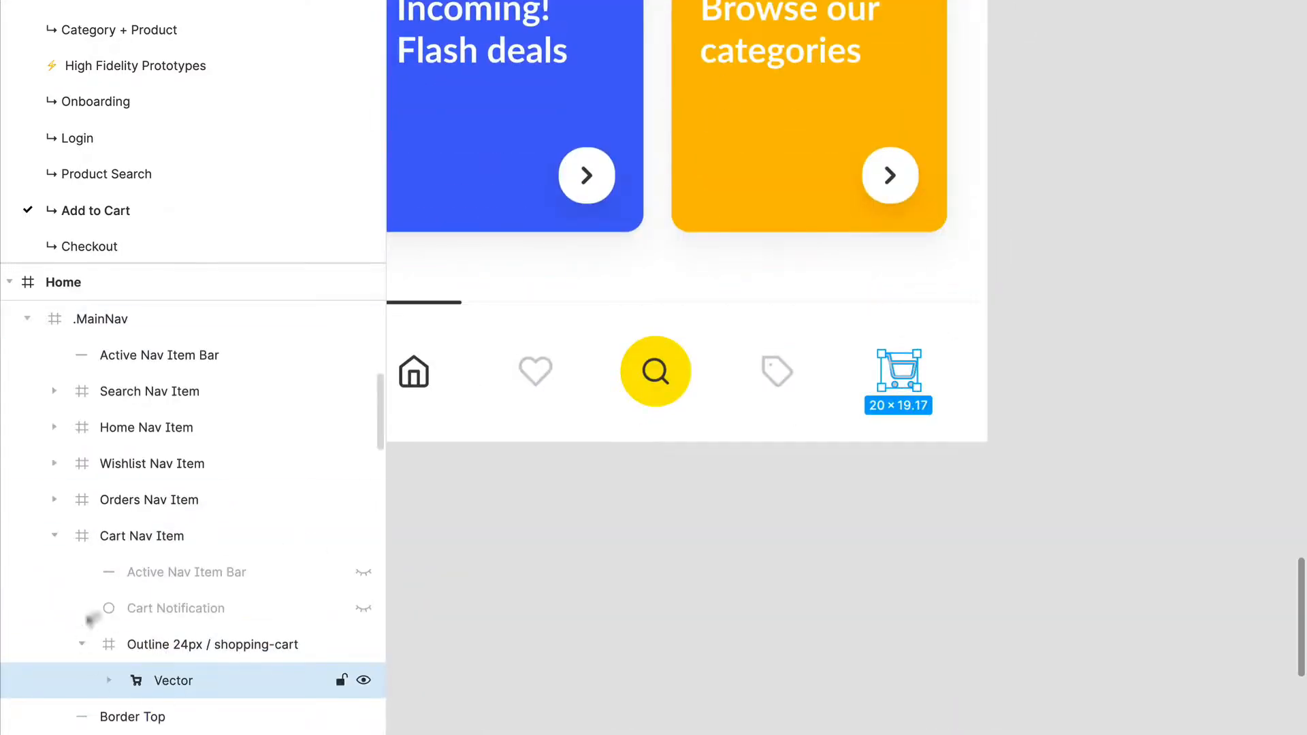
pyautogui.click(1065, 371)
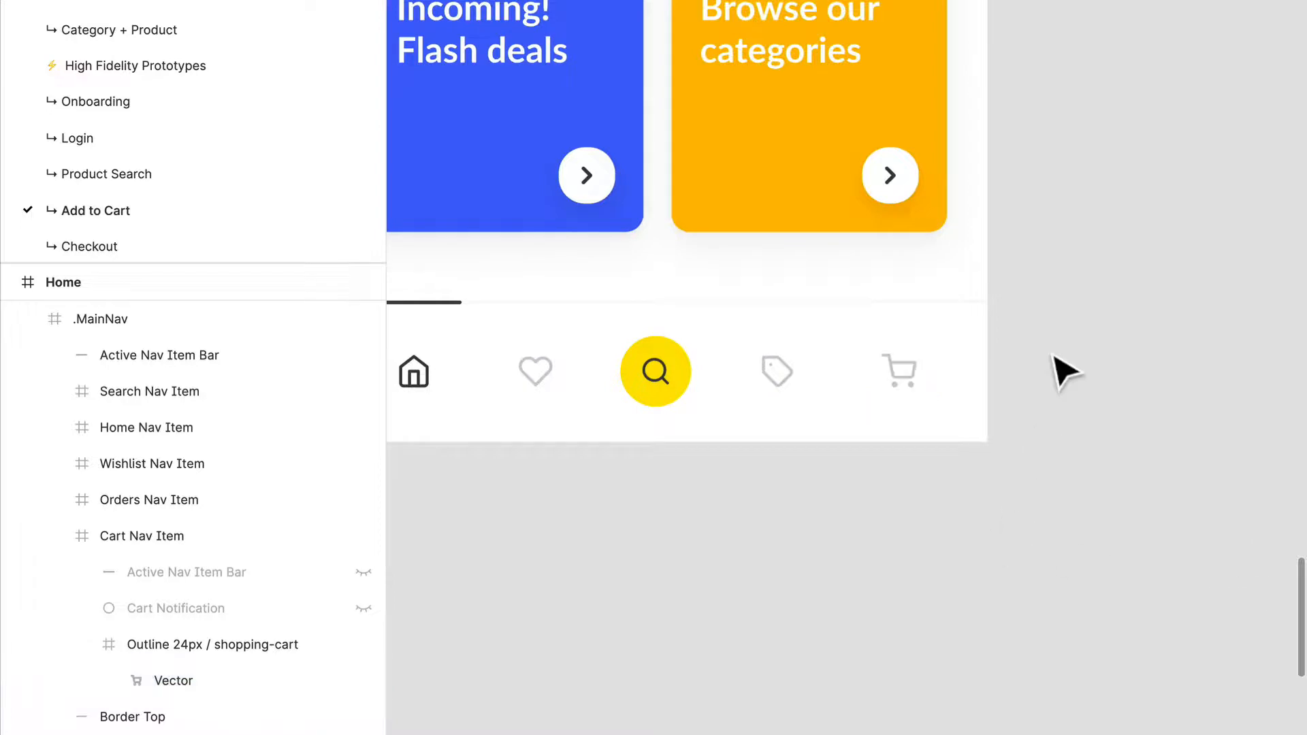
pyautogui.scroll(5, 1067, 373)
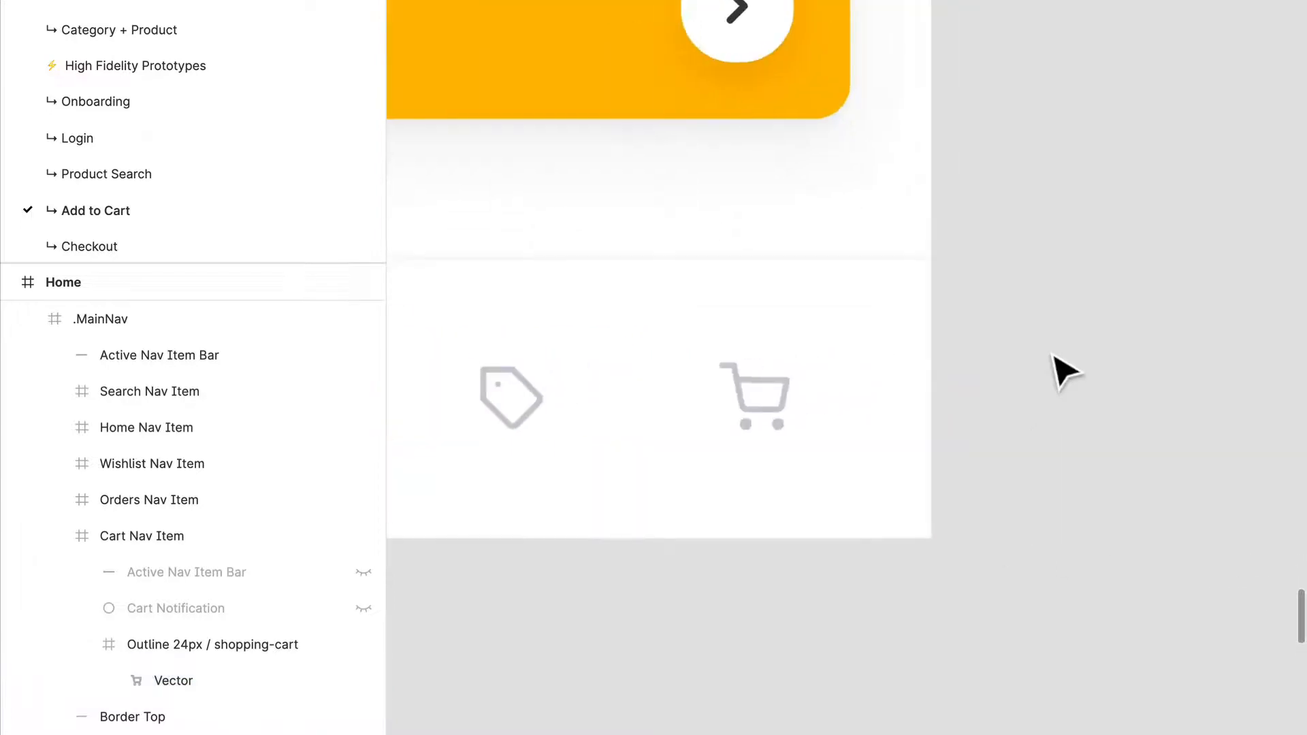
pyautogui.click(810, 418)
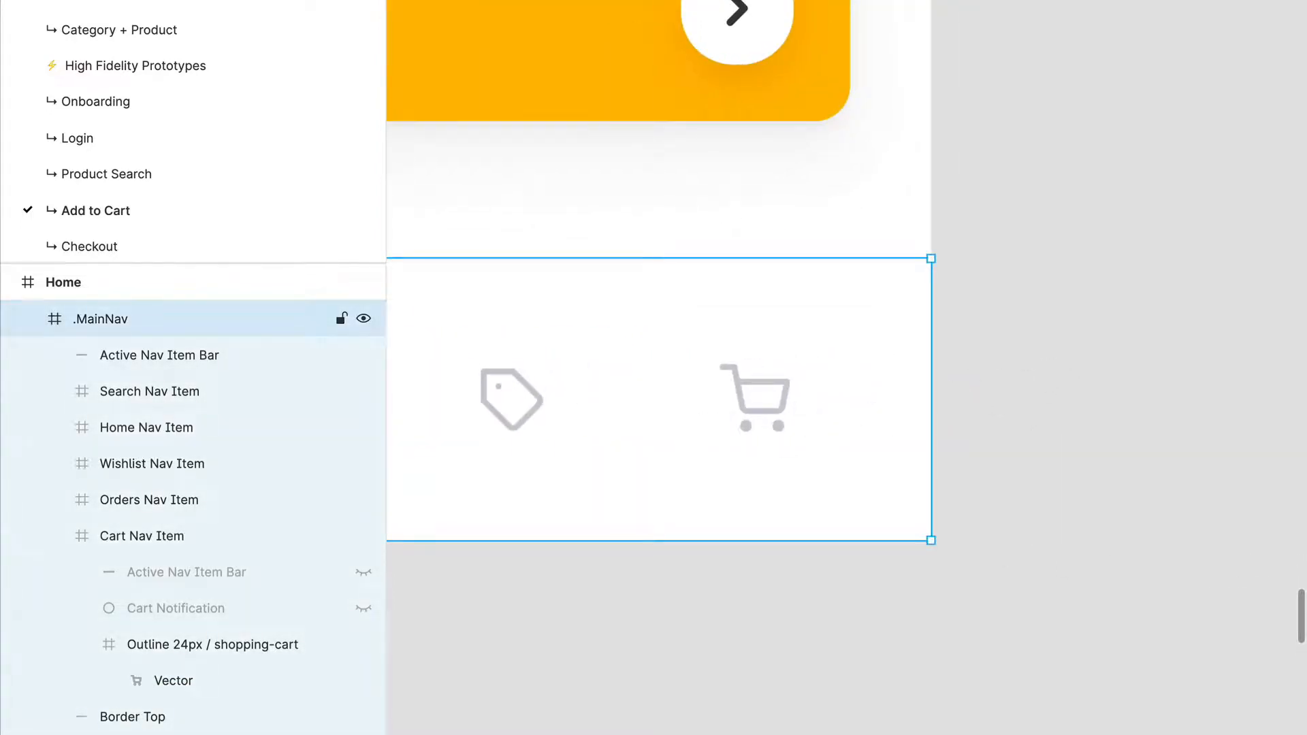
pyautogui.hotkey('ctrl', 'v')
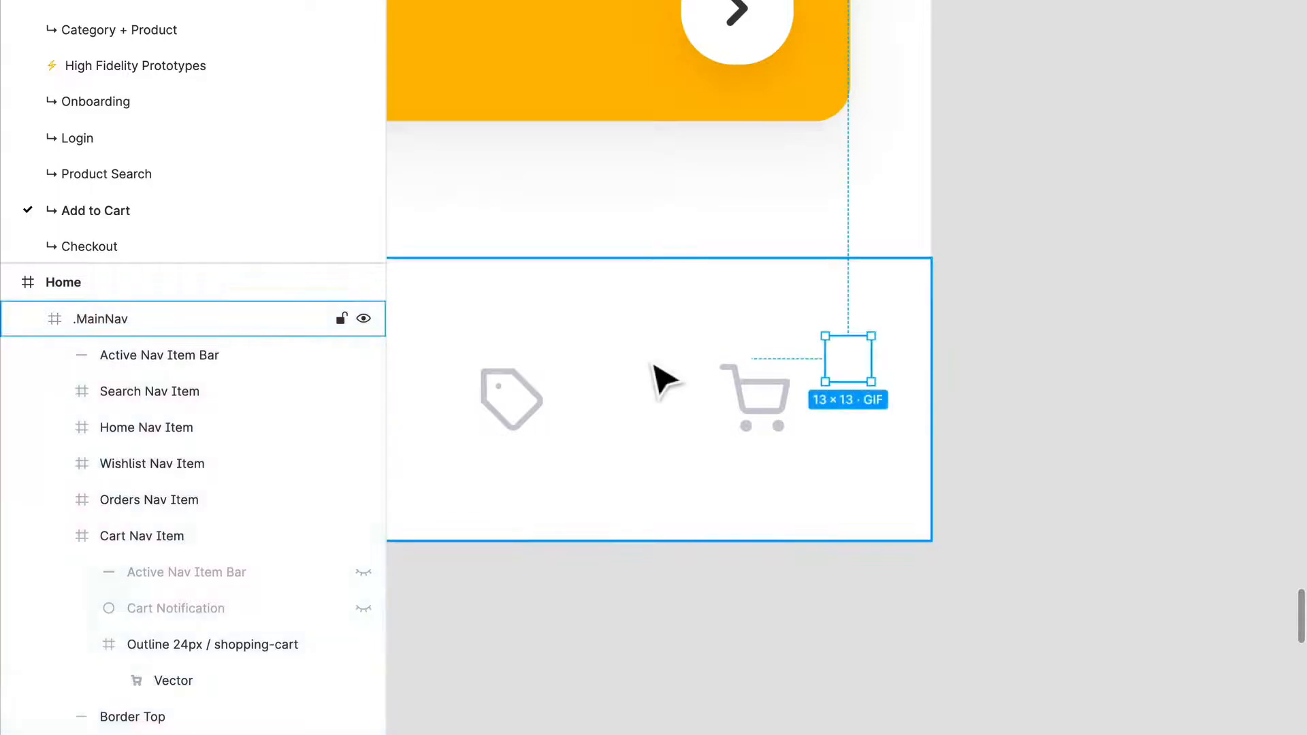
pyautogui.press('Delete')
# Step: Paste the red notification dot GIF into the Home copy's Cart Nav Item and place it over the shopping cart icon
pyautogui.click(803, 411)
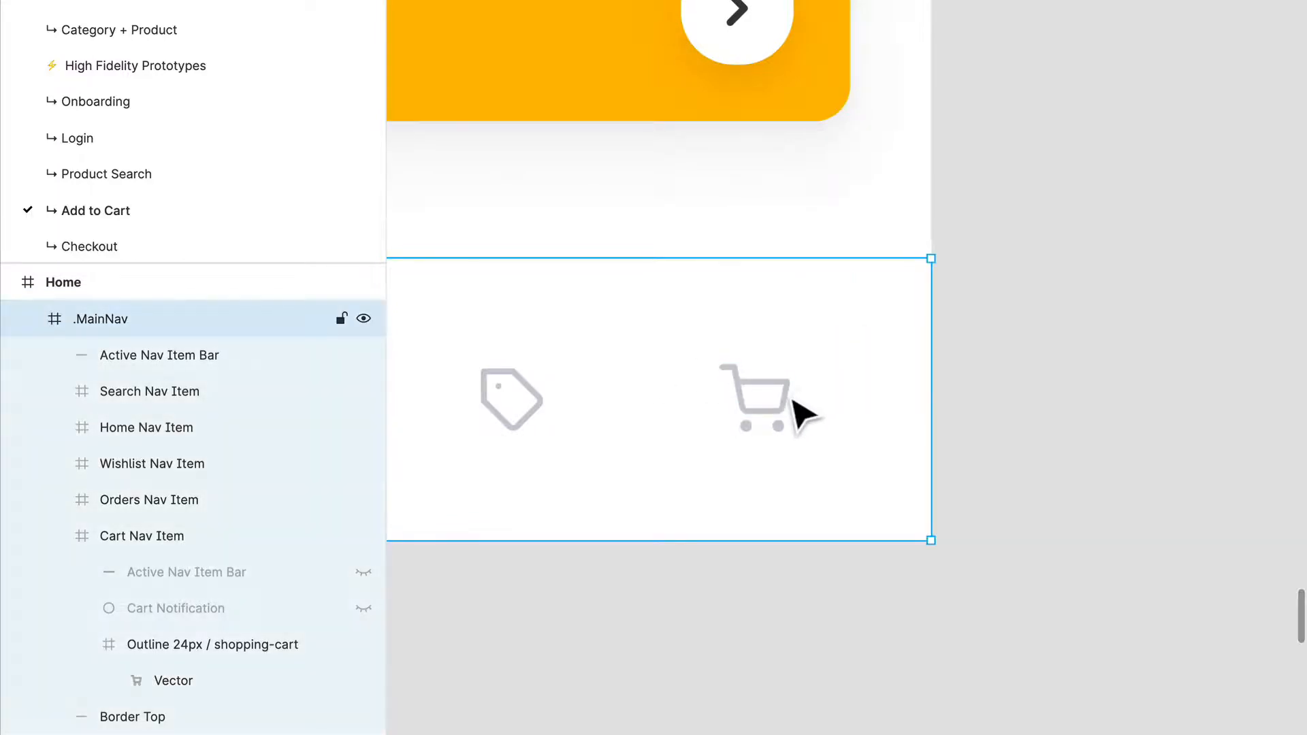
pyautogui.click(803, 410)
pyautogui.hotkey('ctrl', 'v')
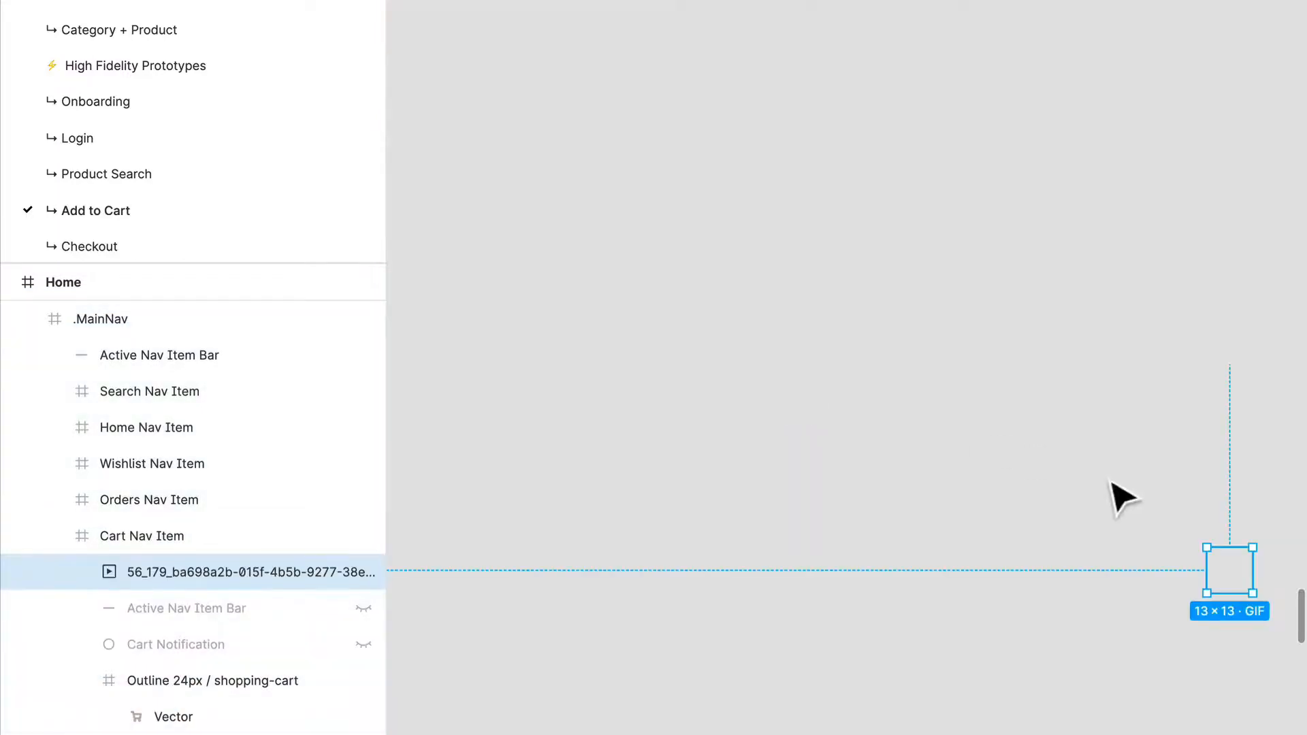
pyautogui.scroll(-5, 1121, 496)
pyautogui.scroll(5, 920, 467)
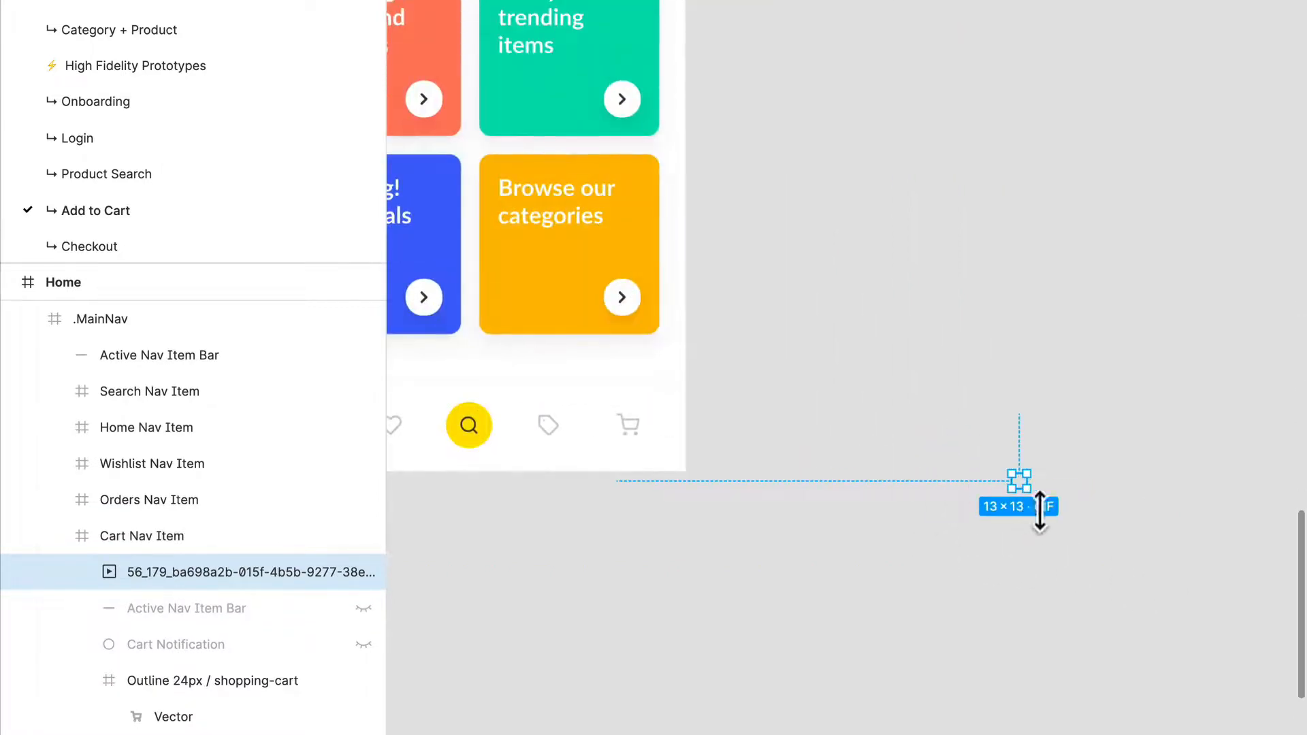
pyautogui.moveTo(1019, 485); pyautogui.dragTo(657, 450)
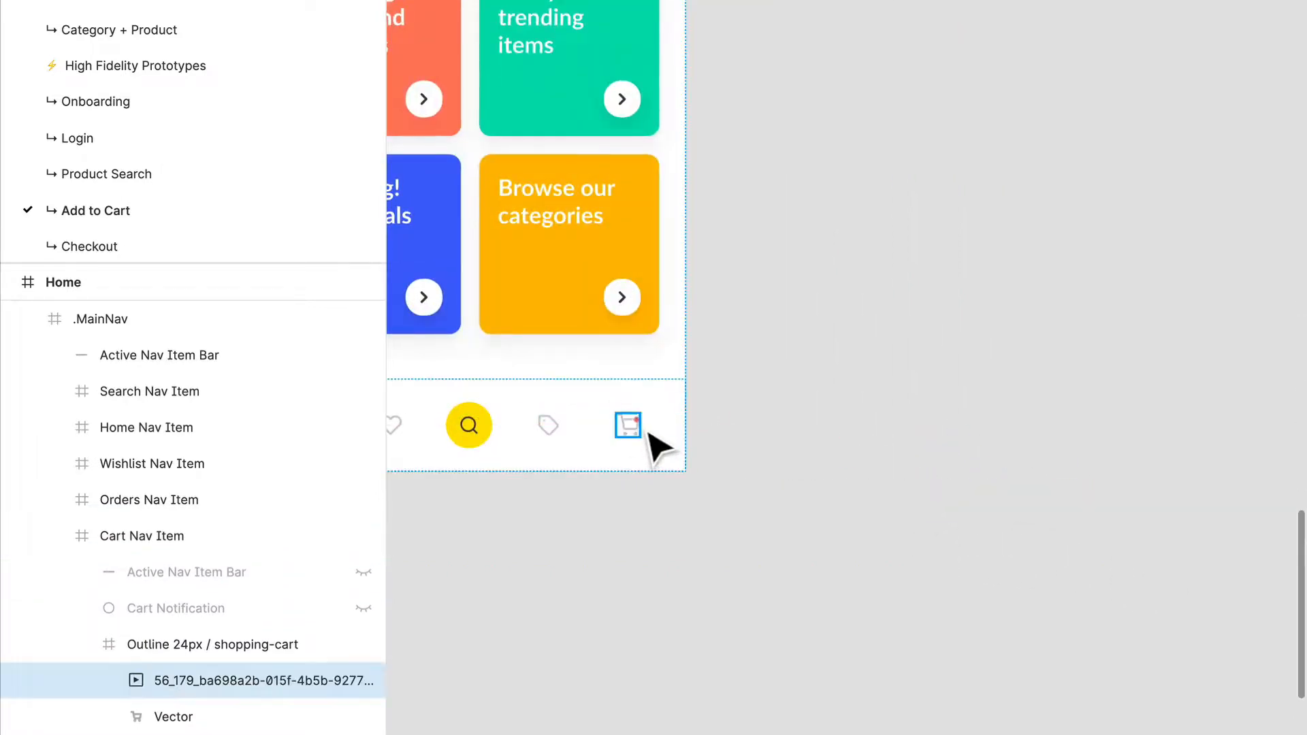
# Step: Rename the pasted notification dot layer as GIF
pyautogui.scroll(5, 657, 450)
pyautogui.hotkey('ctrl', 'r')
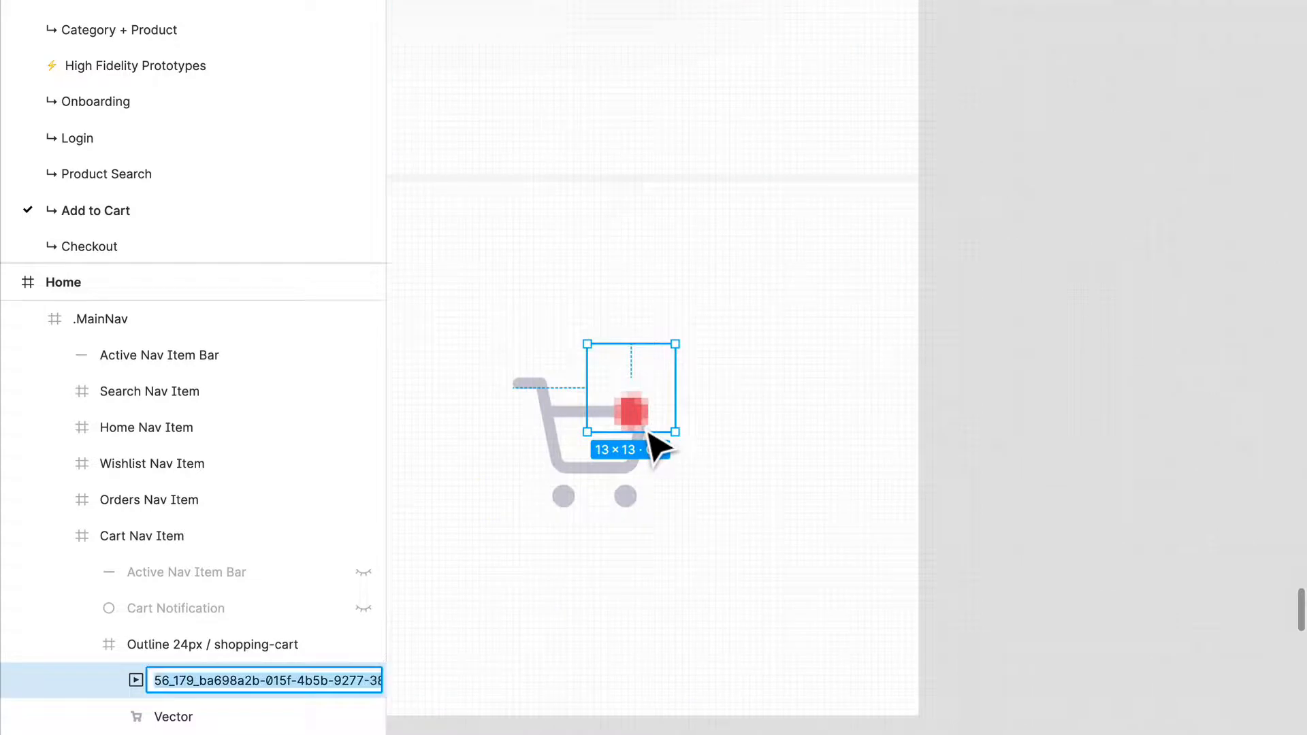
pyautogui.write('GIF')
pyautogui.press('Return')
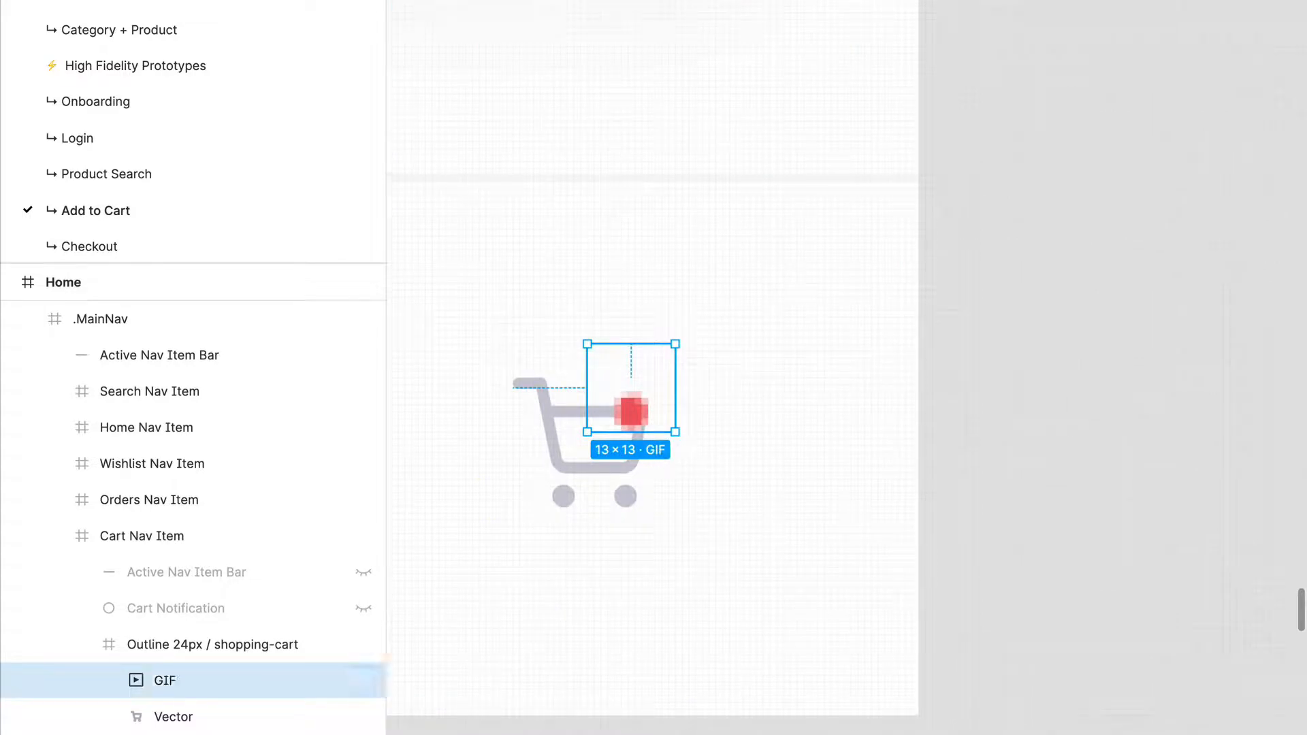
# Step: Shift the red dot up to the cart icon's upper-right corner, placing its layer directly in .MainNav above Cart Nav Item
pyautogui.scroll(6, 676, 400)
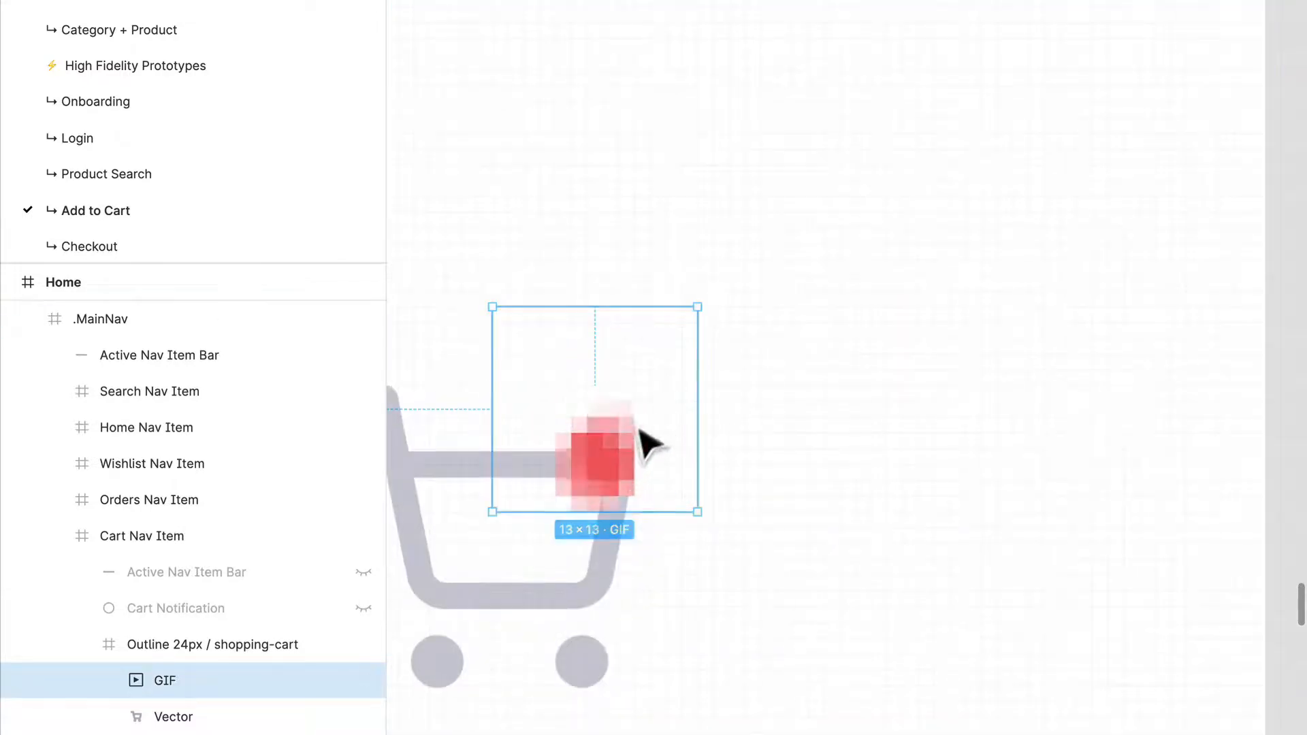
pyautogui.moveTo(677, 381); pyautogui.dragTo(681, 368)
pyautogui.scroll(-10, 674, 360)
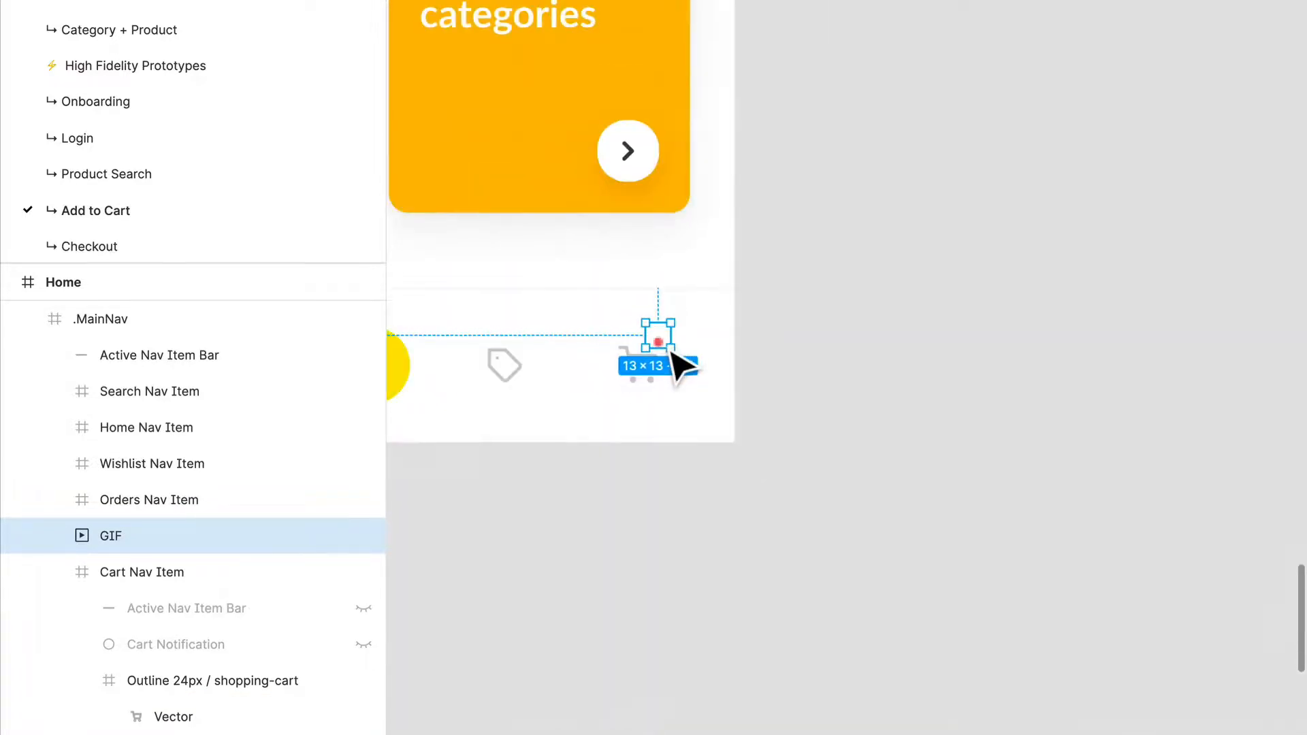
pyautogui.scroll(-5, 664, 368)
# Step: Link the Go to cart button in Add Item to Cart (Step 4) to the duplicated Home frame with an On Tap, Navigate To interaction
pyautogui.moveTo(564, 368); pyautogui.dragTo(1182, 438)
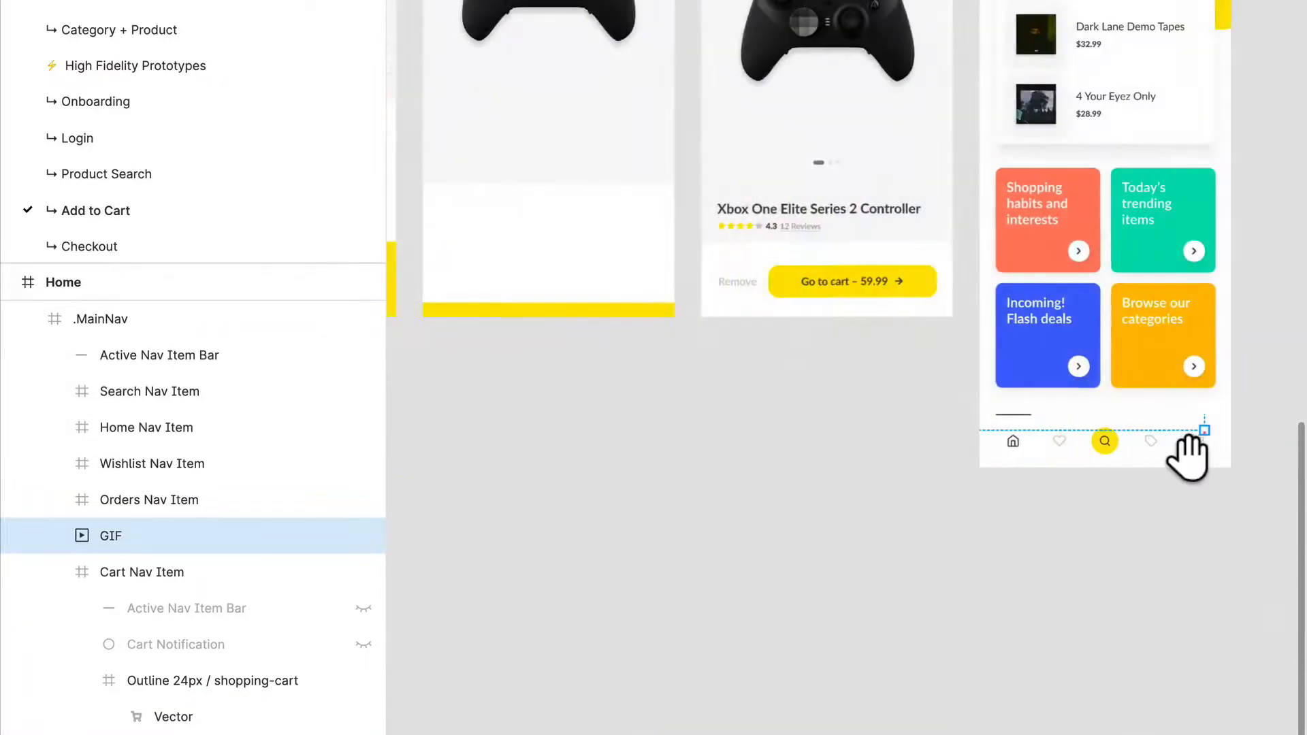
pyautogui.click(856, 300)
pyautogui.click(859, 299)
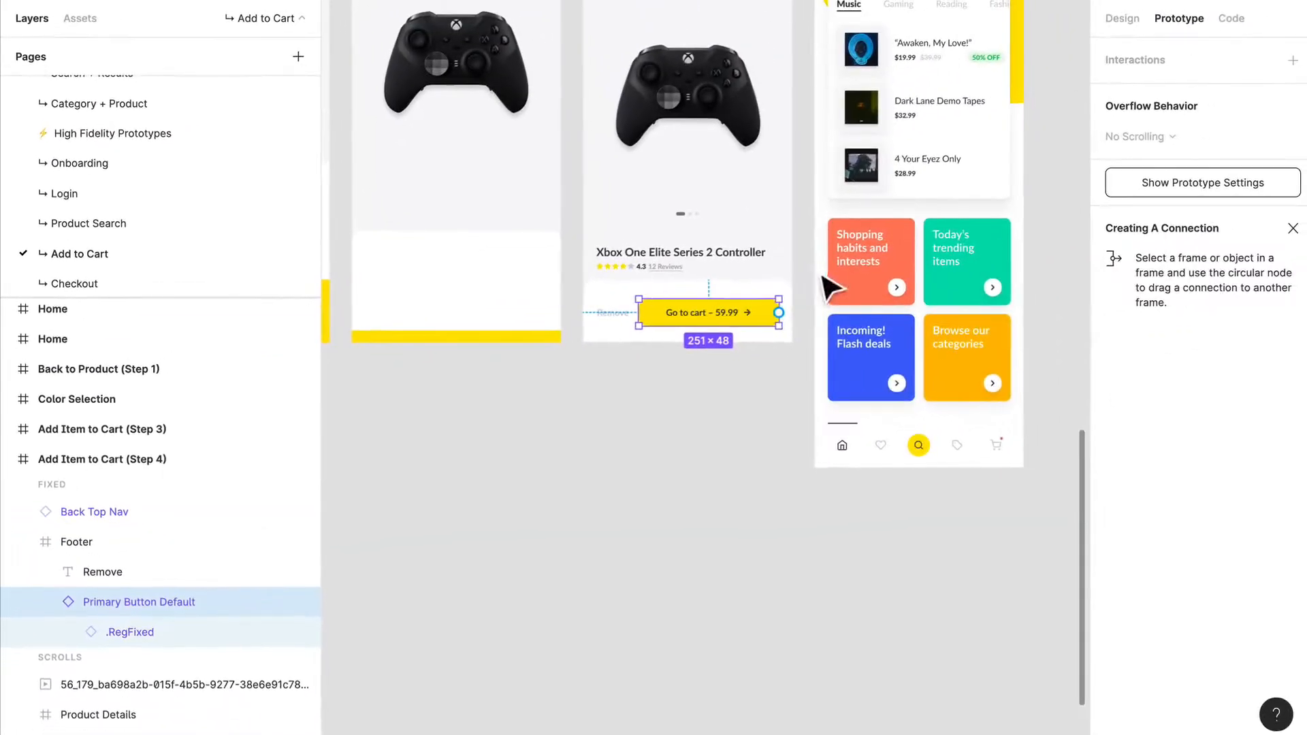
pyautogui.moveTo(778, 313); pyautogui.dragTo(885, 293)
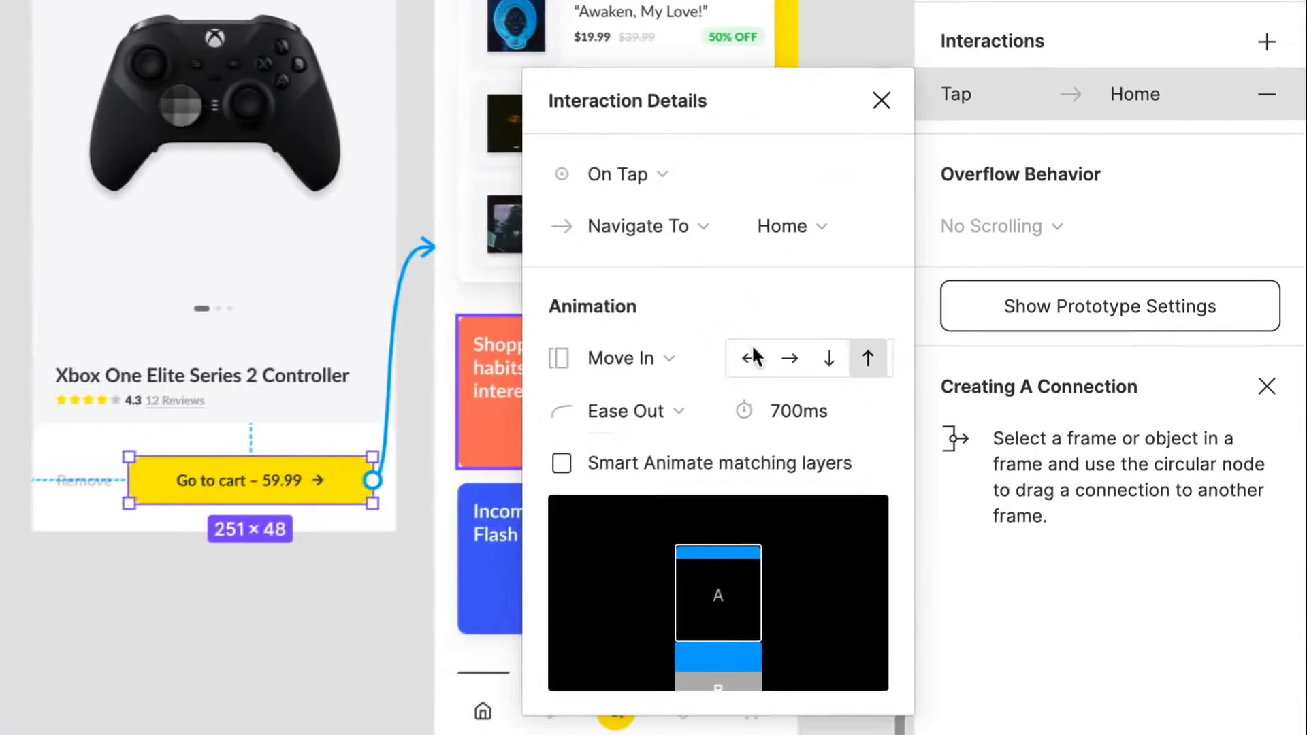
pyautogui.click(751, 358)
pyautogui.press('Escape')
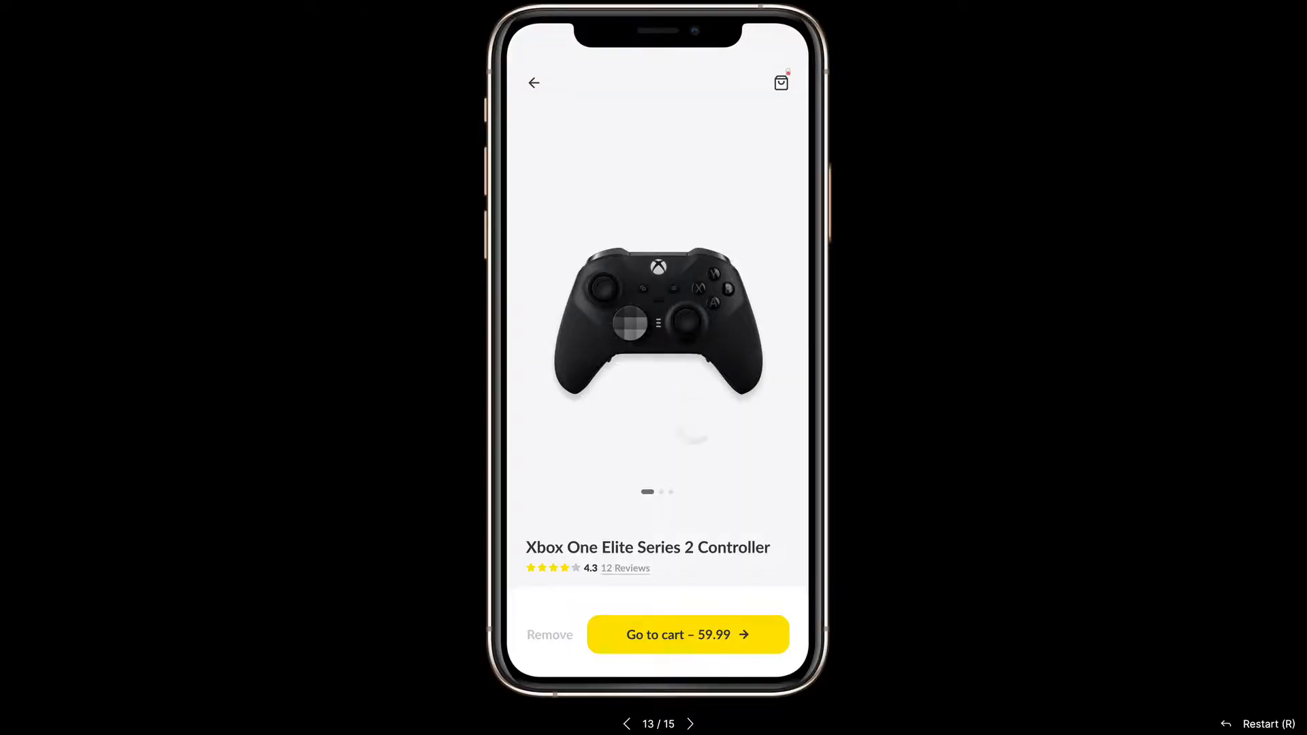
# Step: Preview the prototype and test the Go to cart button's link to the Home screen
pyautogui.click(695, 440)
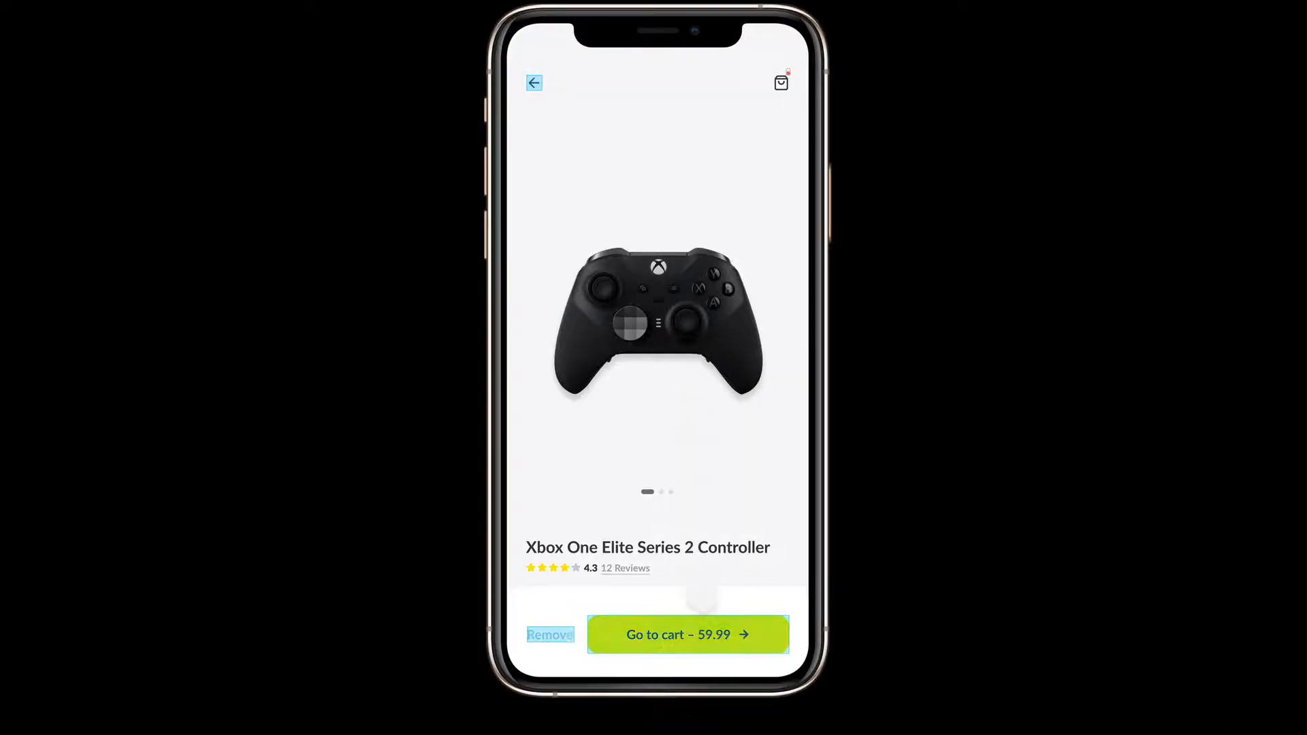
pyautogui.click(721, 630)
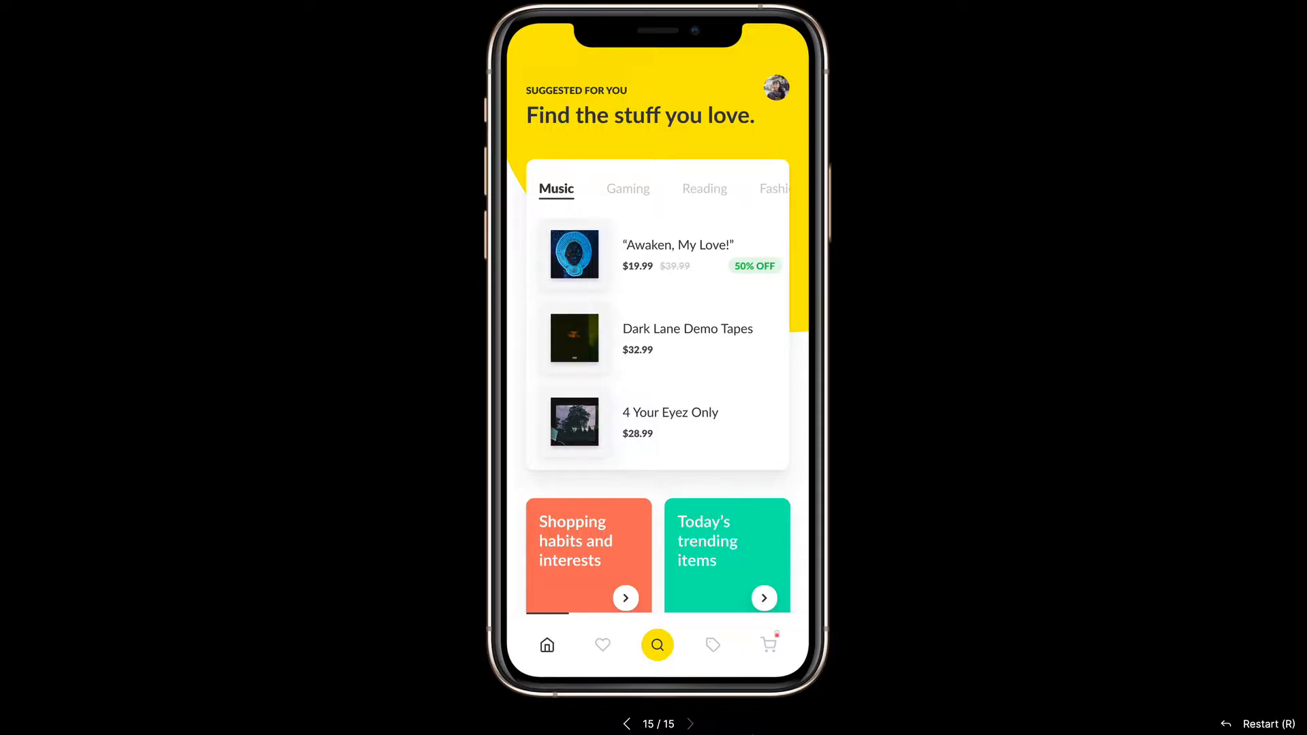
# Step: Test the product flow in the preview: swipe to Gaming, open the Xbox controller, and open, close and reopen its color options
pyautogui.moveTo(750, 438); pyautogui.dragTo(438, 391)
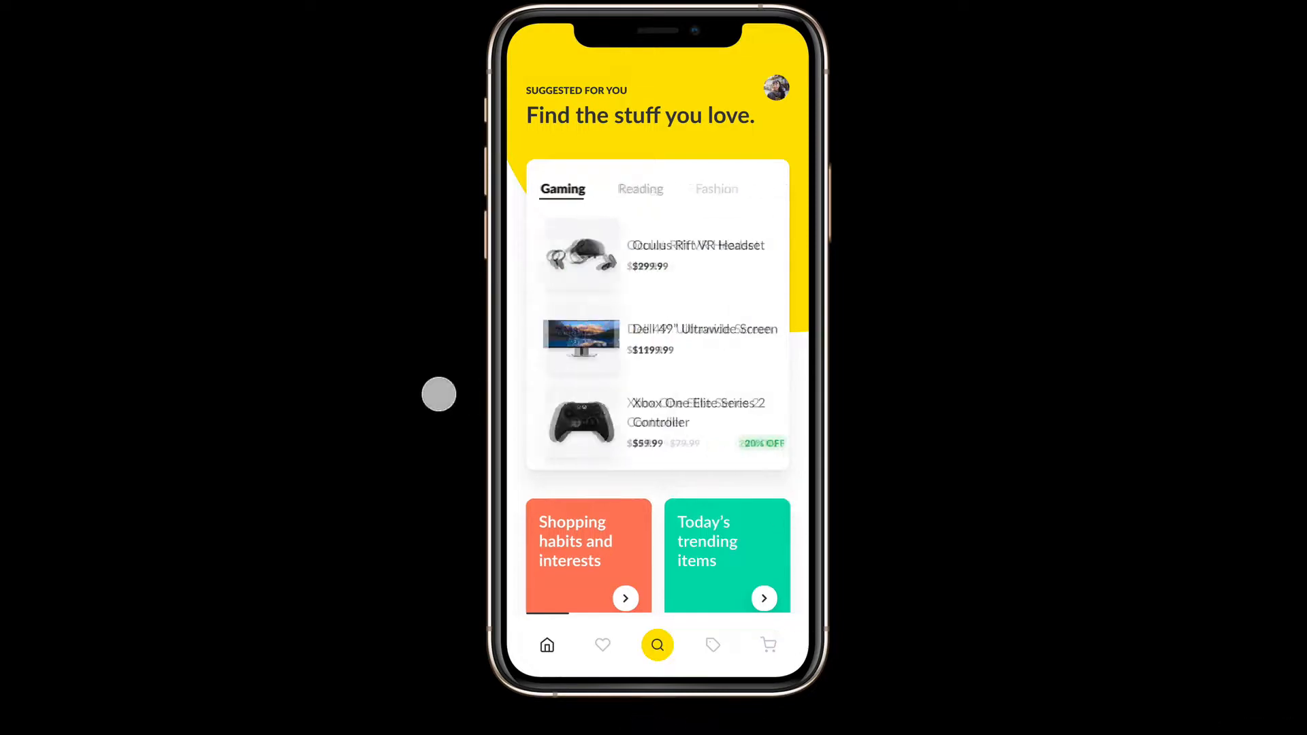
pyautogui.click(677, 424)
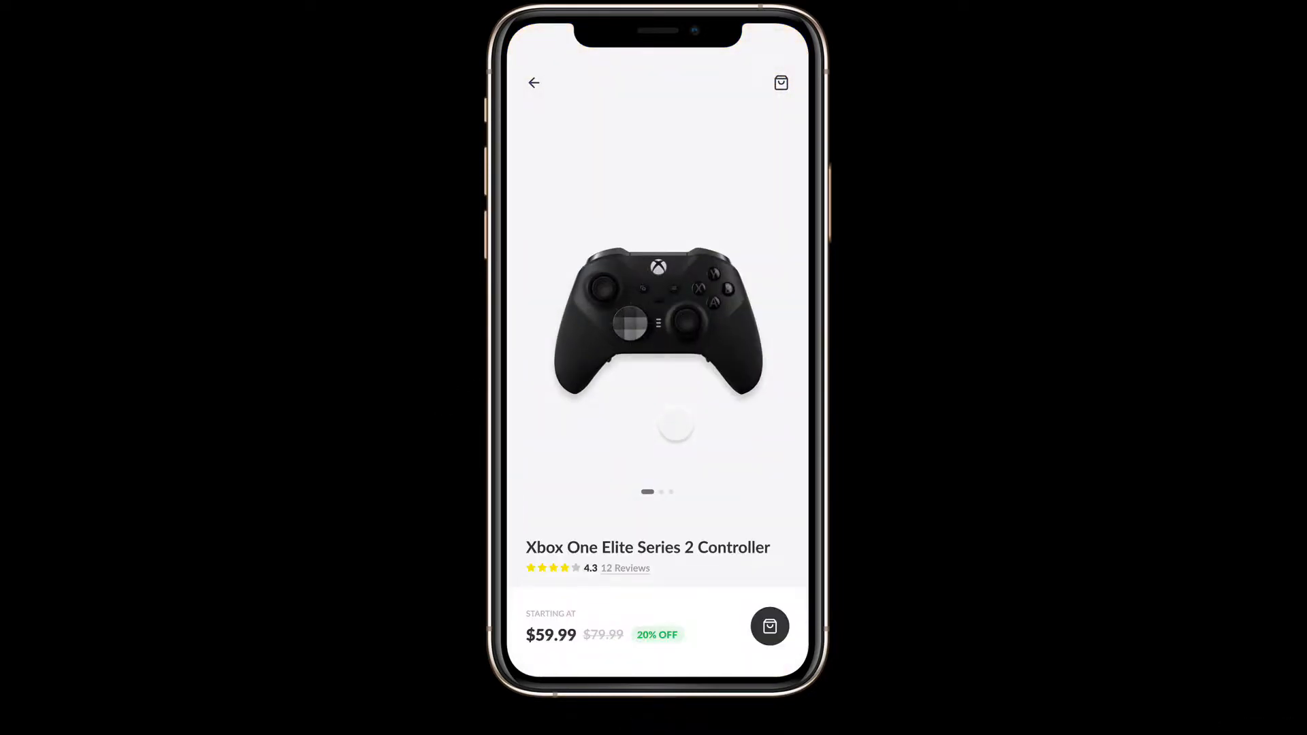
pyautogui.click(766, 626)
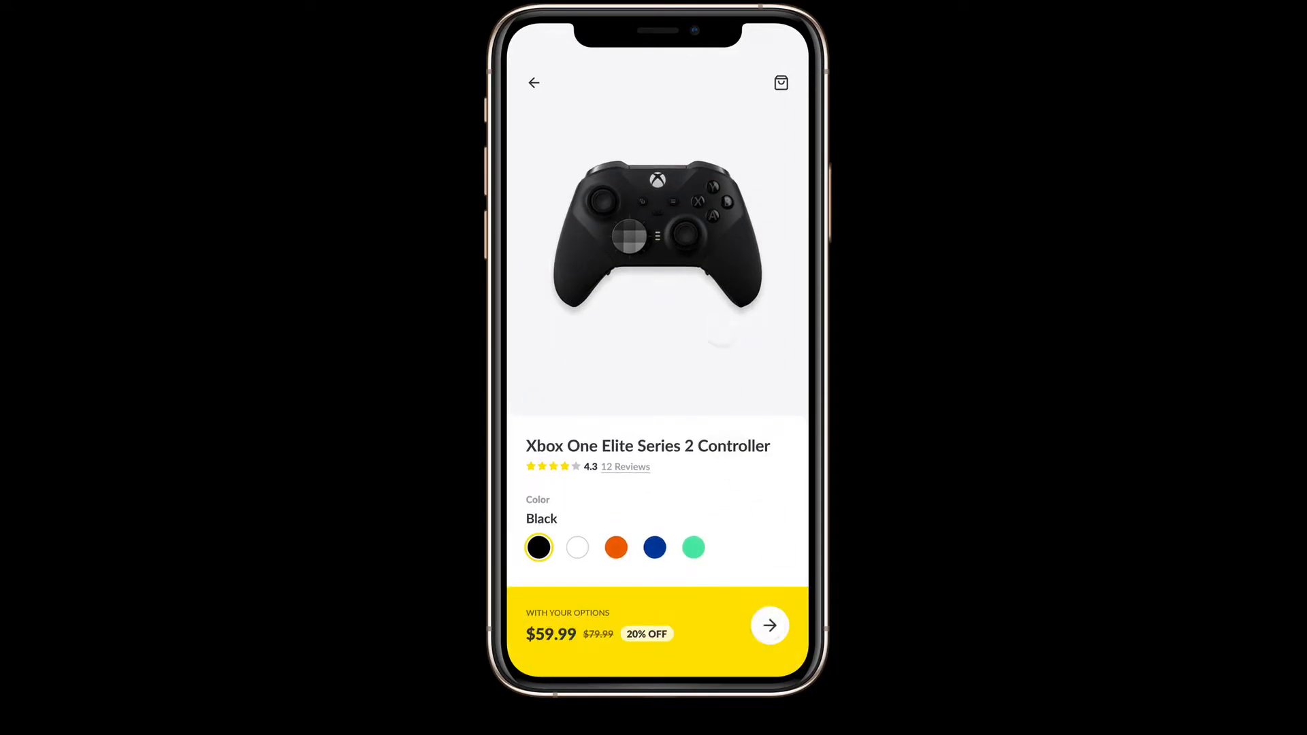
pyautogui.click(721, 334)
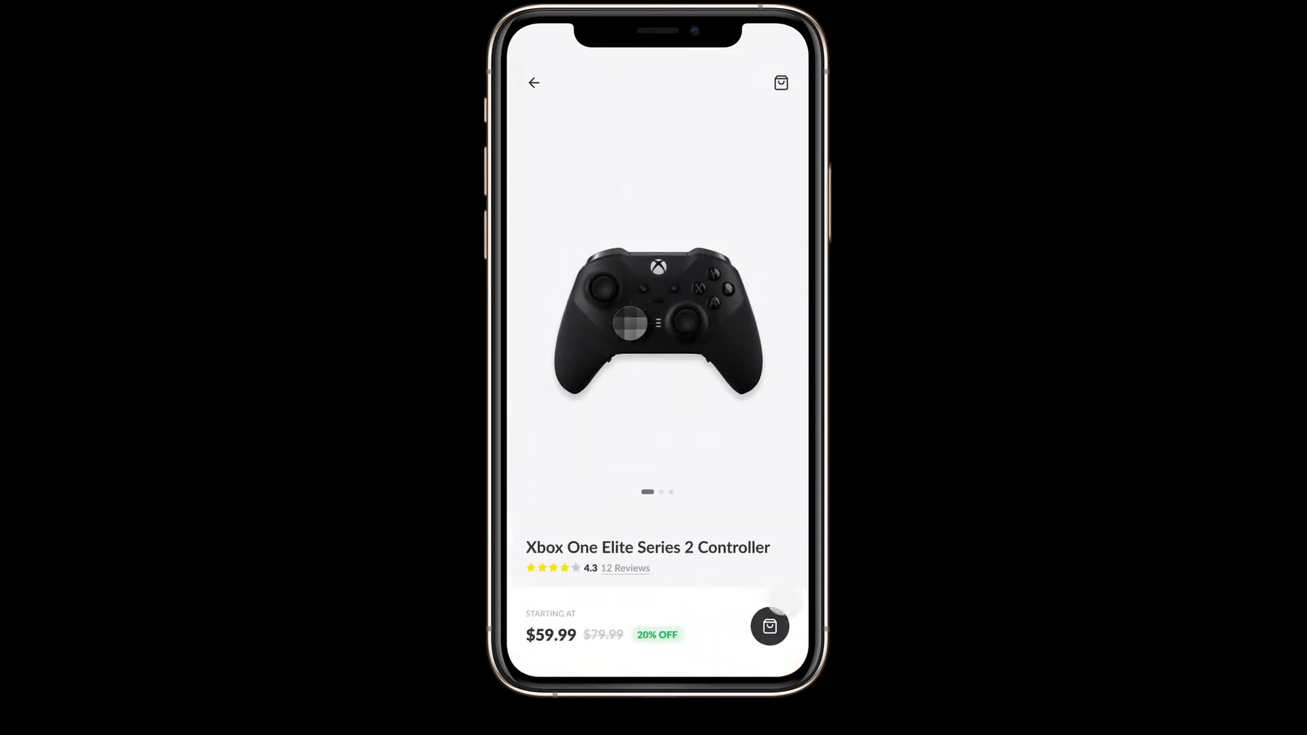
pyautogui.click(776, 616)
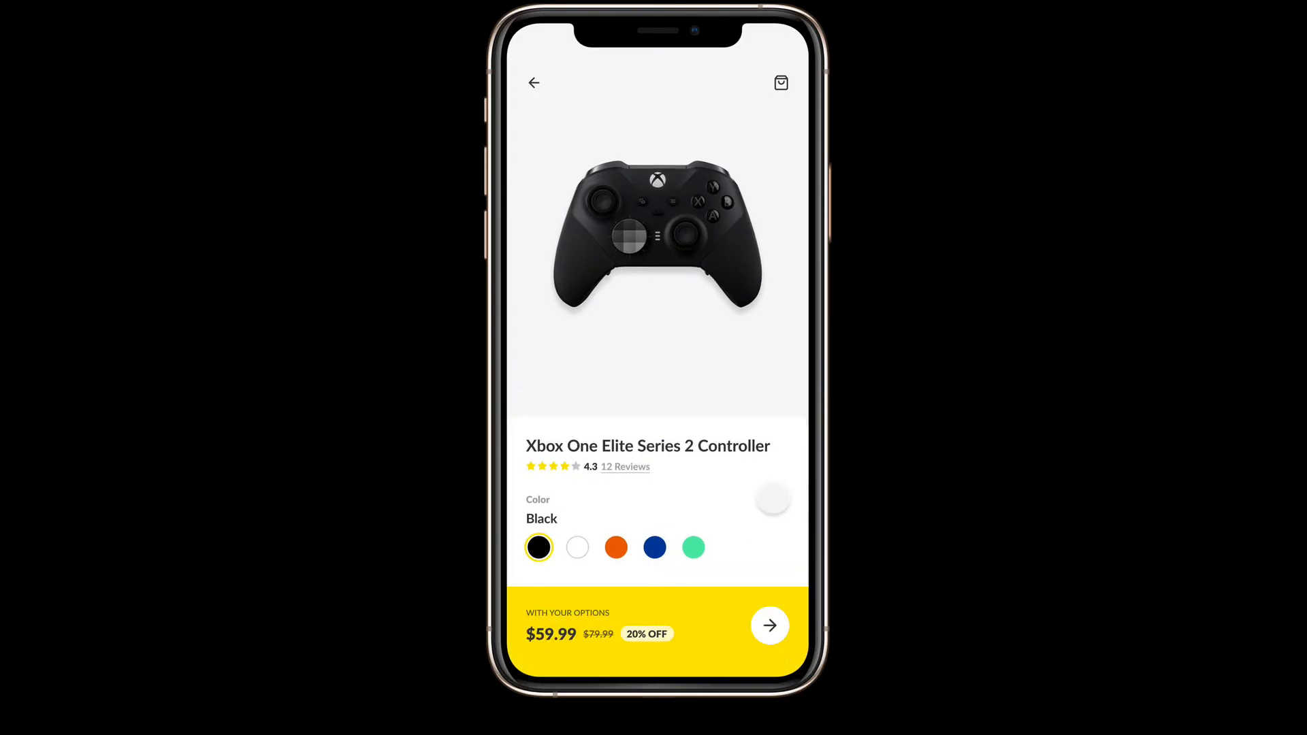